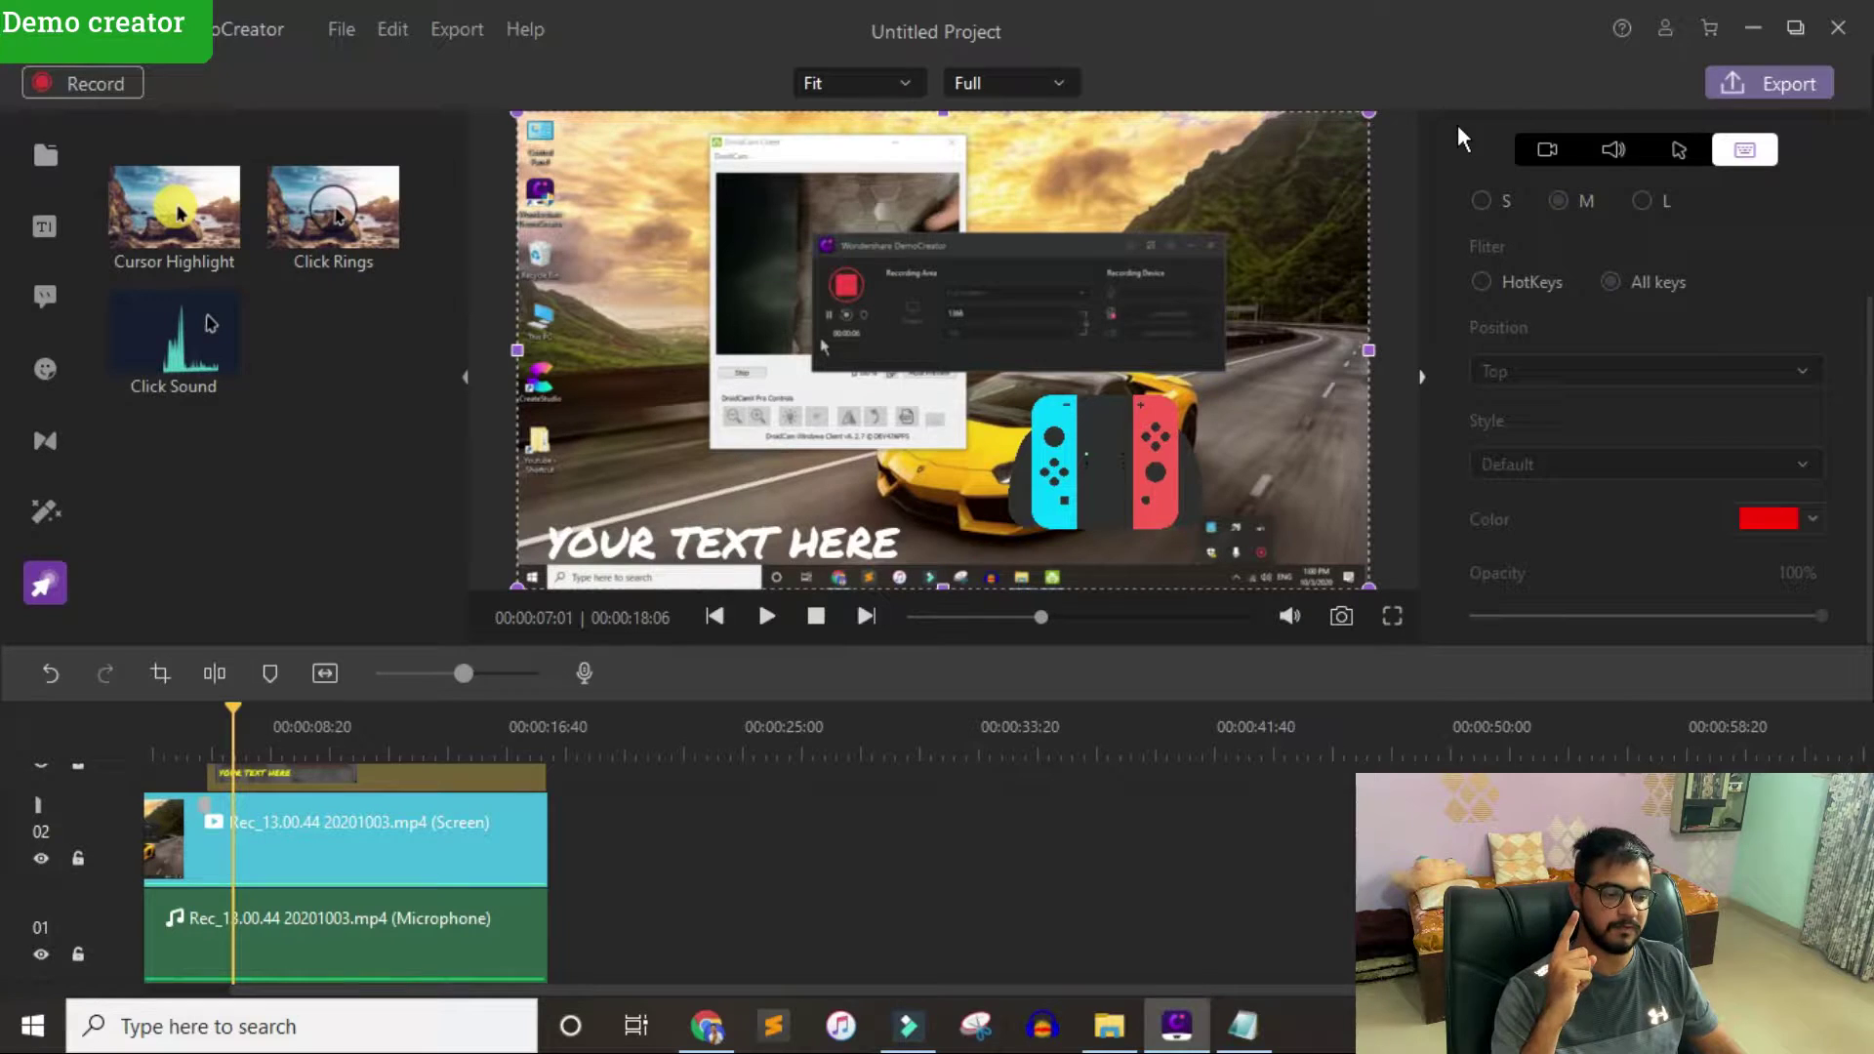
Step: Set keystroke tips Position to Bottom, check the cursor Scale and Opacity, then return to keyboard settings
{"action": "left_click", "coordinate": [435, 835]}
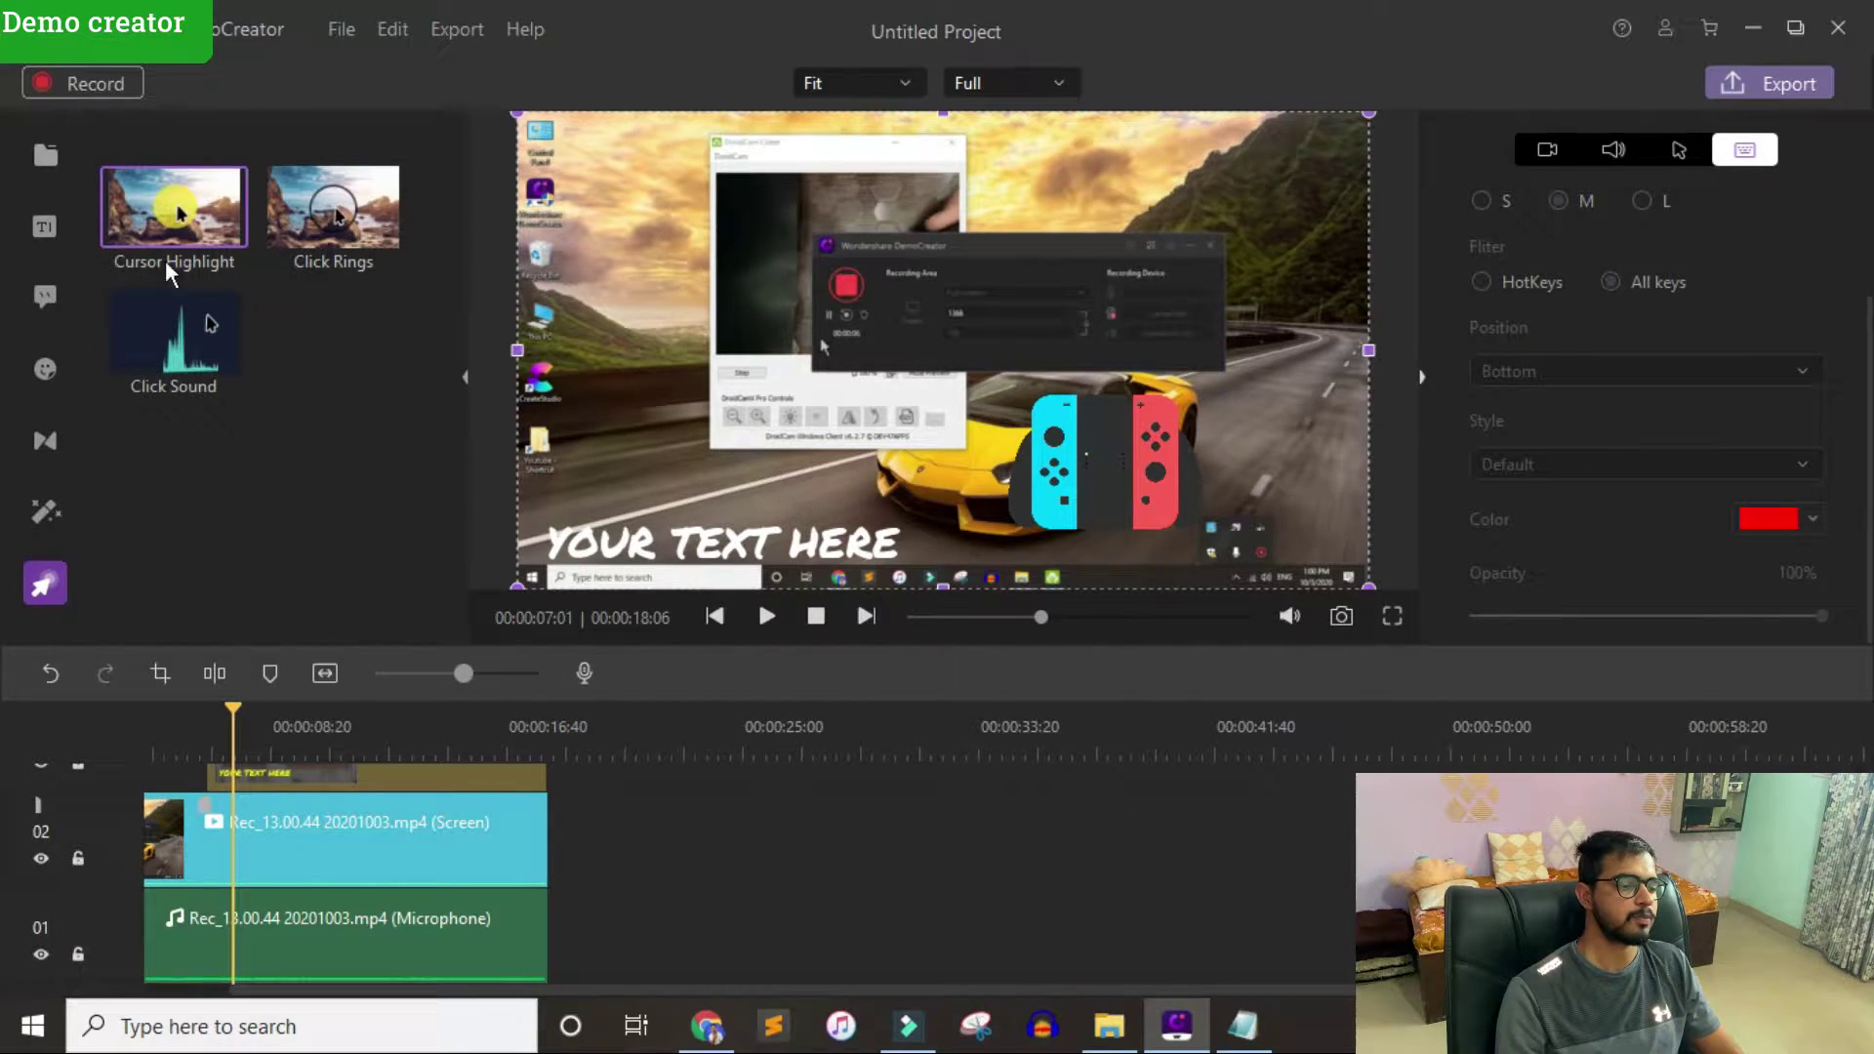
{"action": "left_click", "coordinate": [1677, 152]}
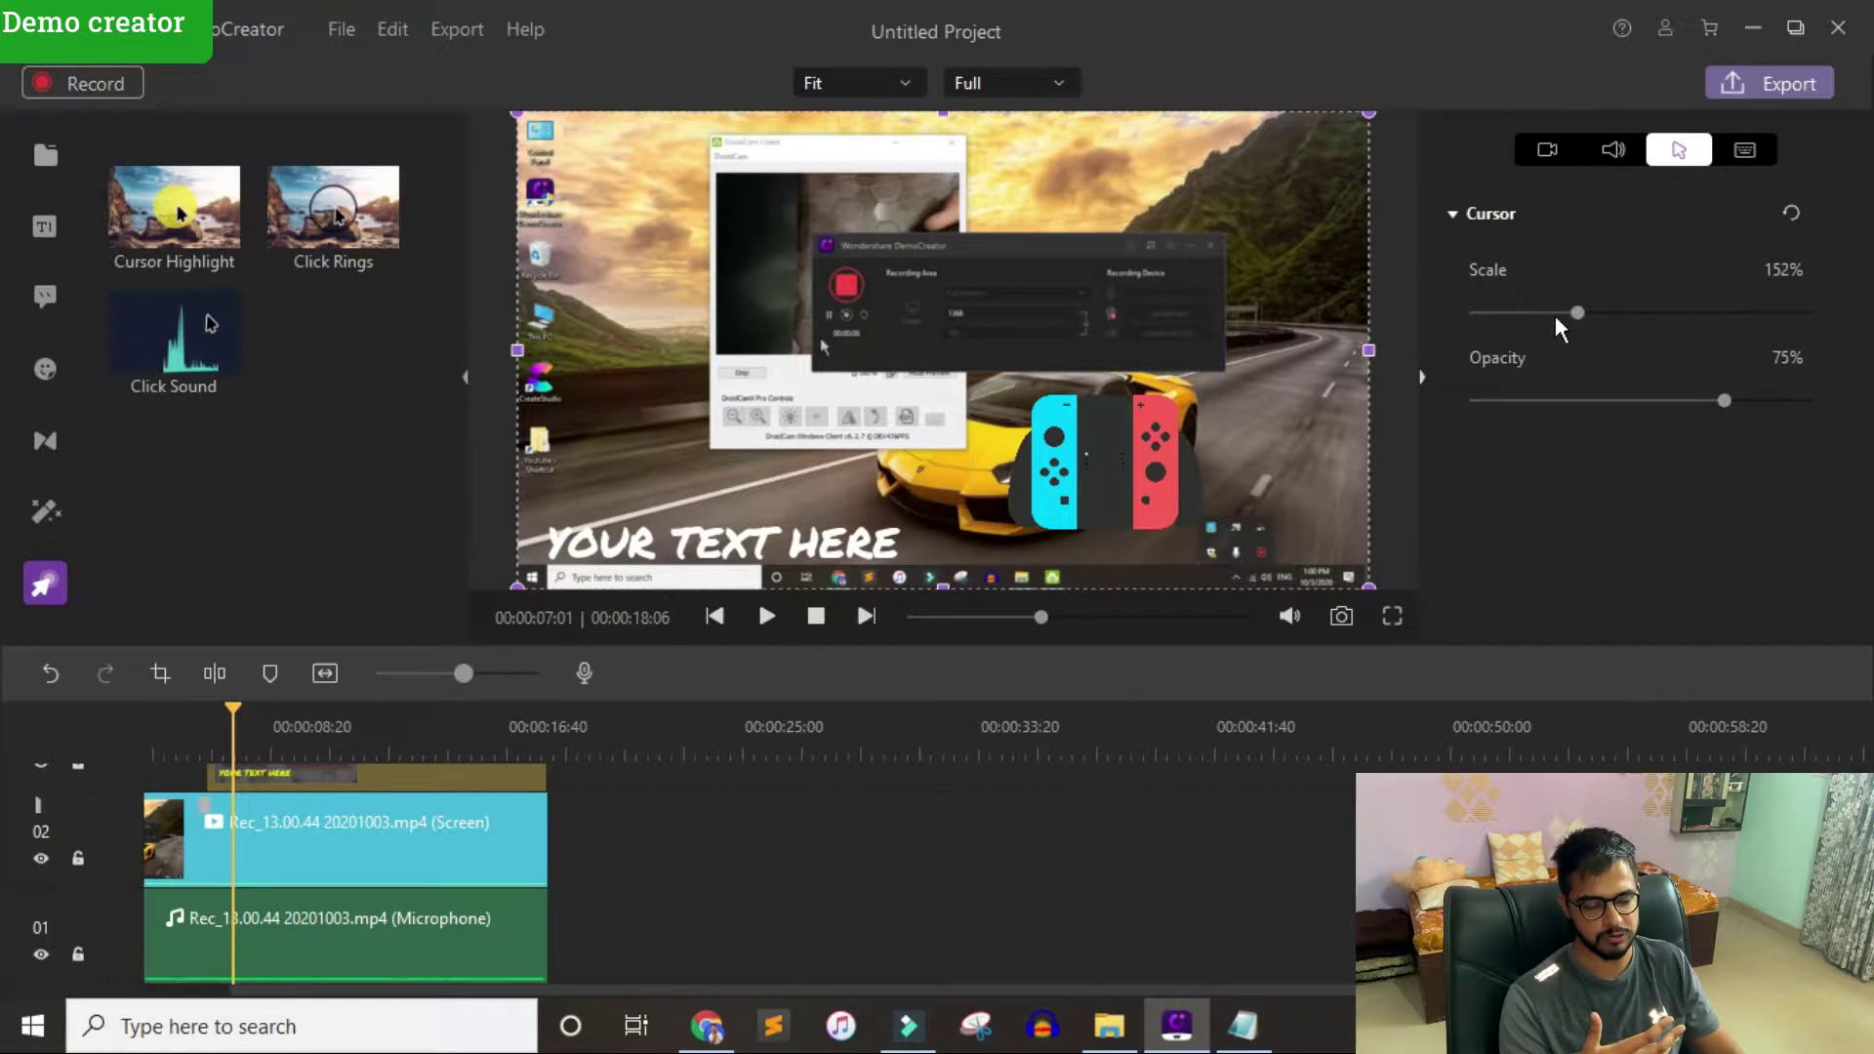
{"action": "left_click", "coordinate": [1744, 150]}
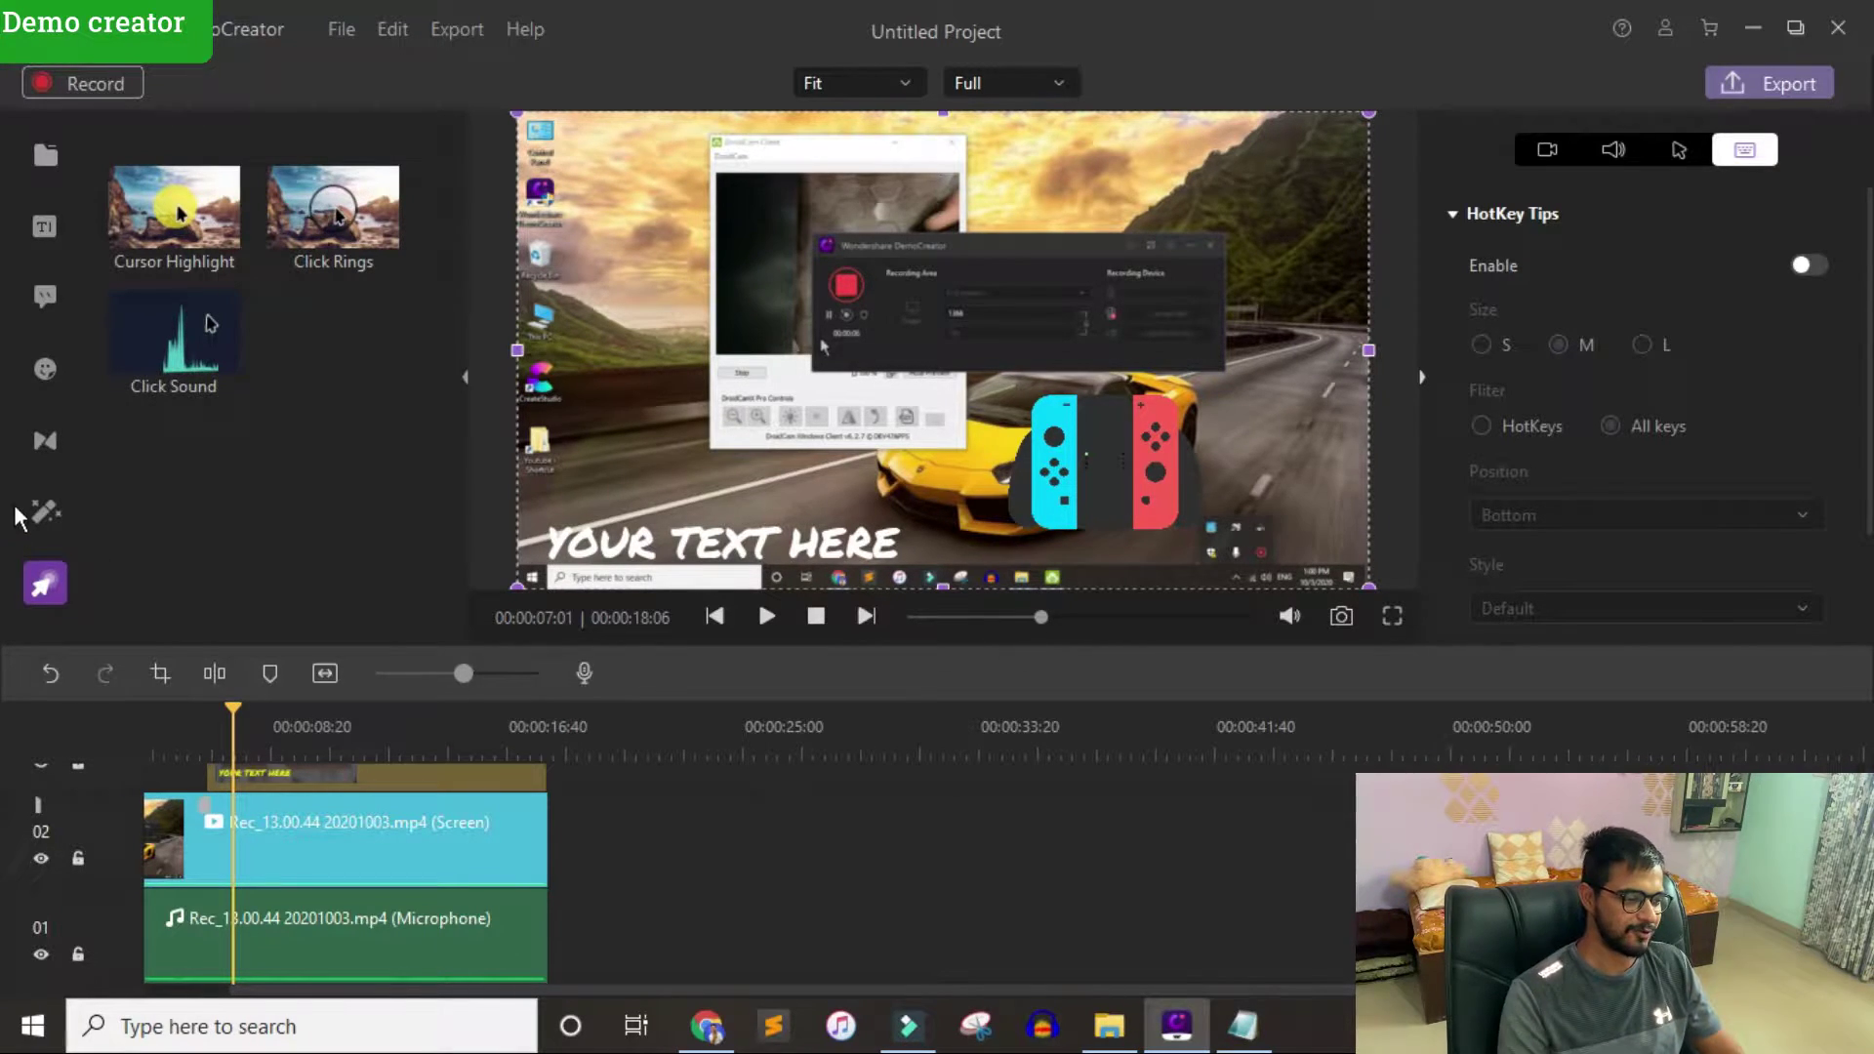
Step: Browse the Media and Titles libraries and try dragging the Opener 3 title onto the timeline
{"action": "left_click", "coordinate": [53, 162]}
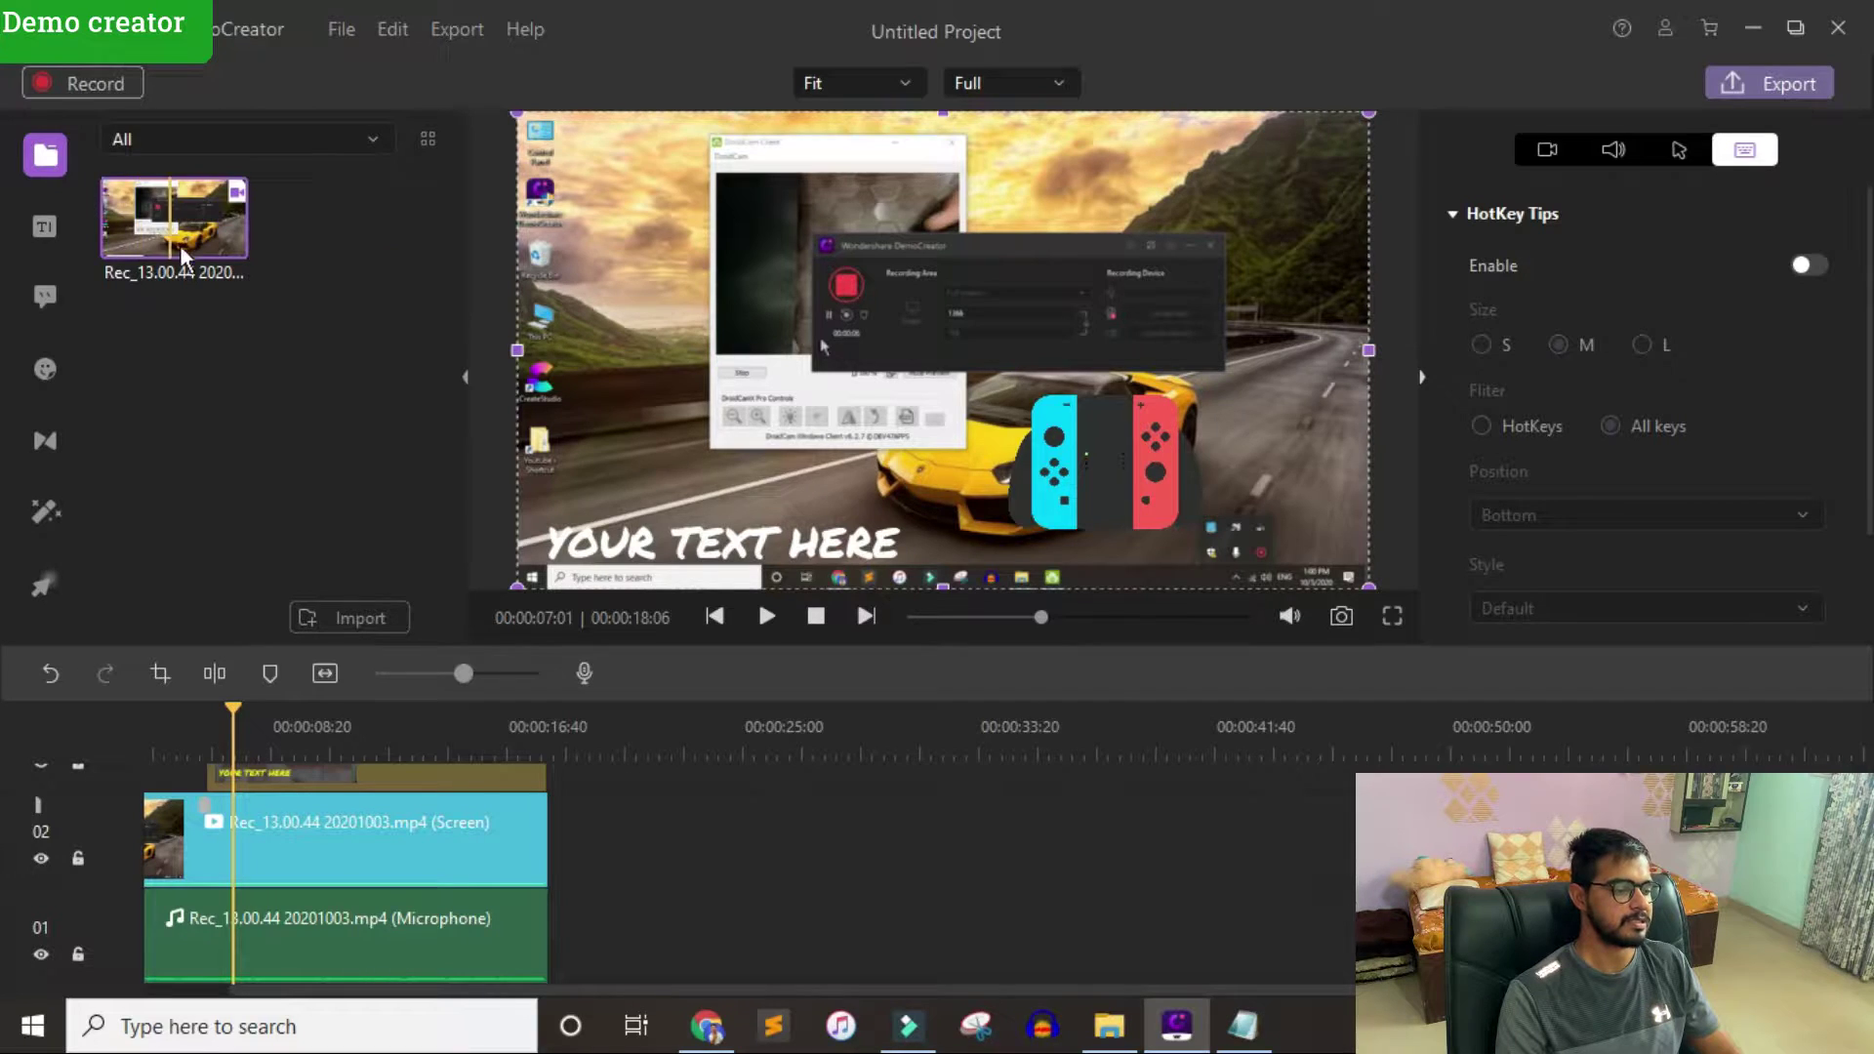
{"action": "left_click", "coordinate": [45, 226]}
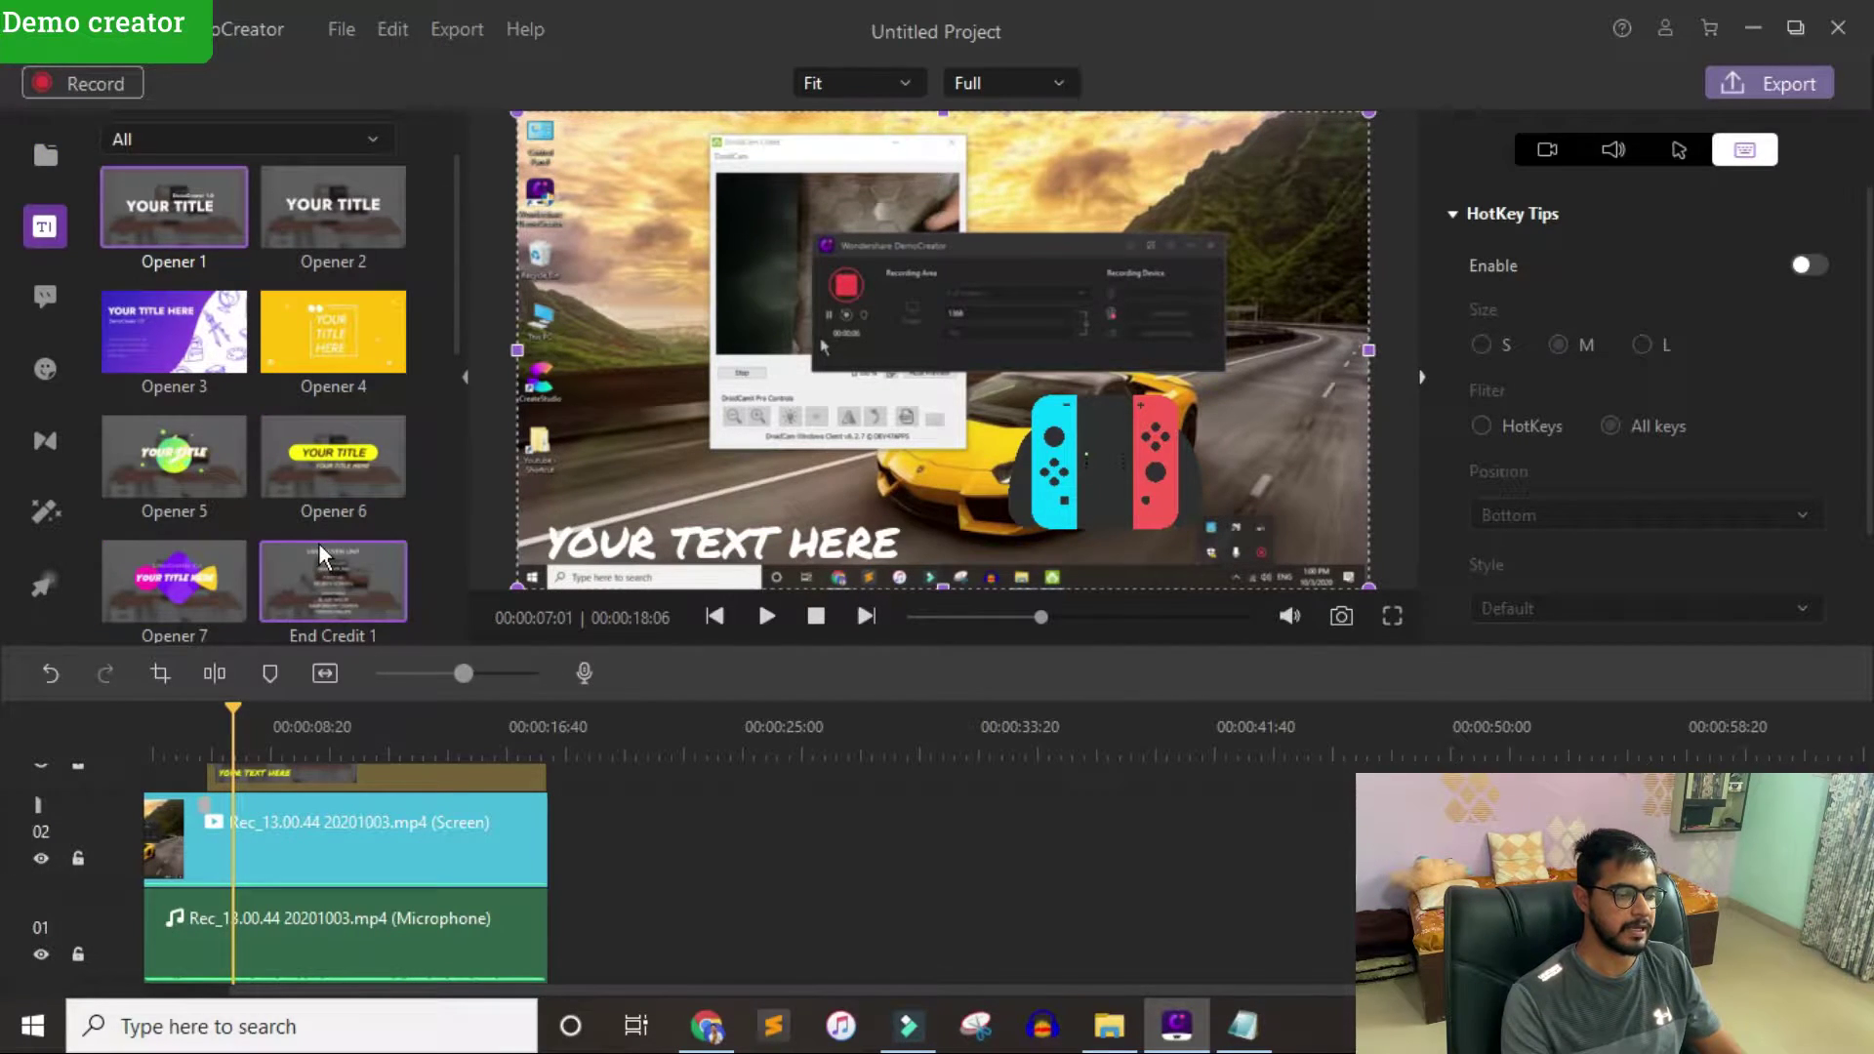
{"action": "scroll", "coordinate": [367, 789], "scroll_direction": "up", "scroll_amount": 1}
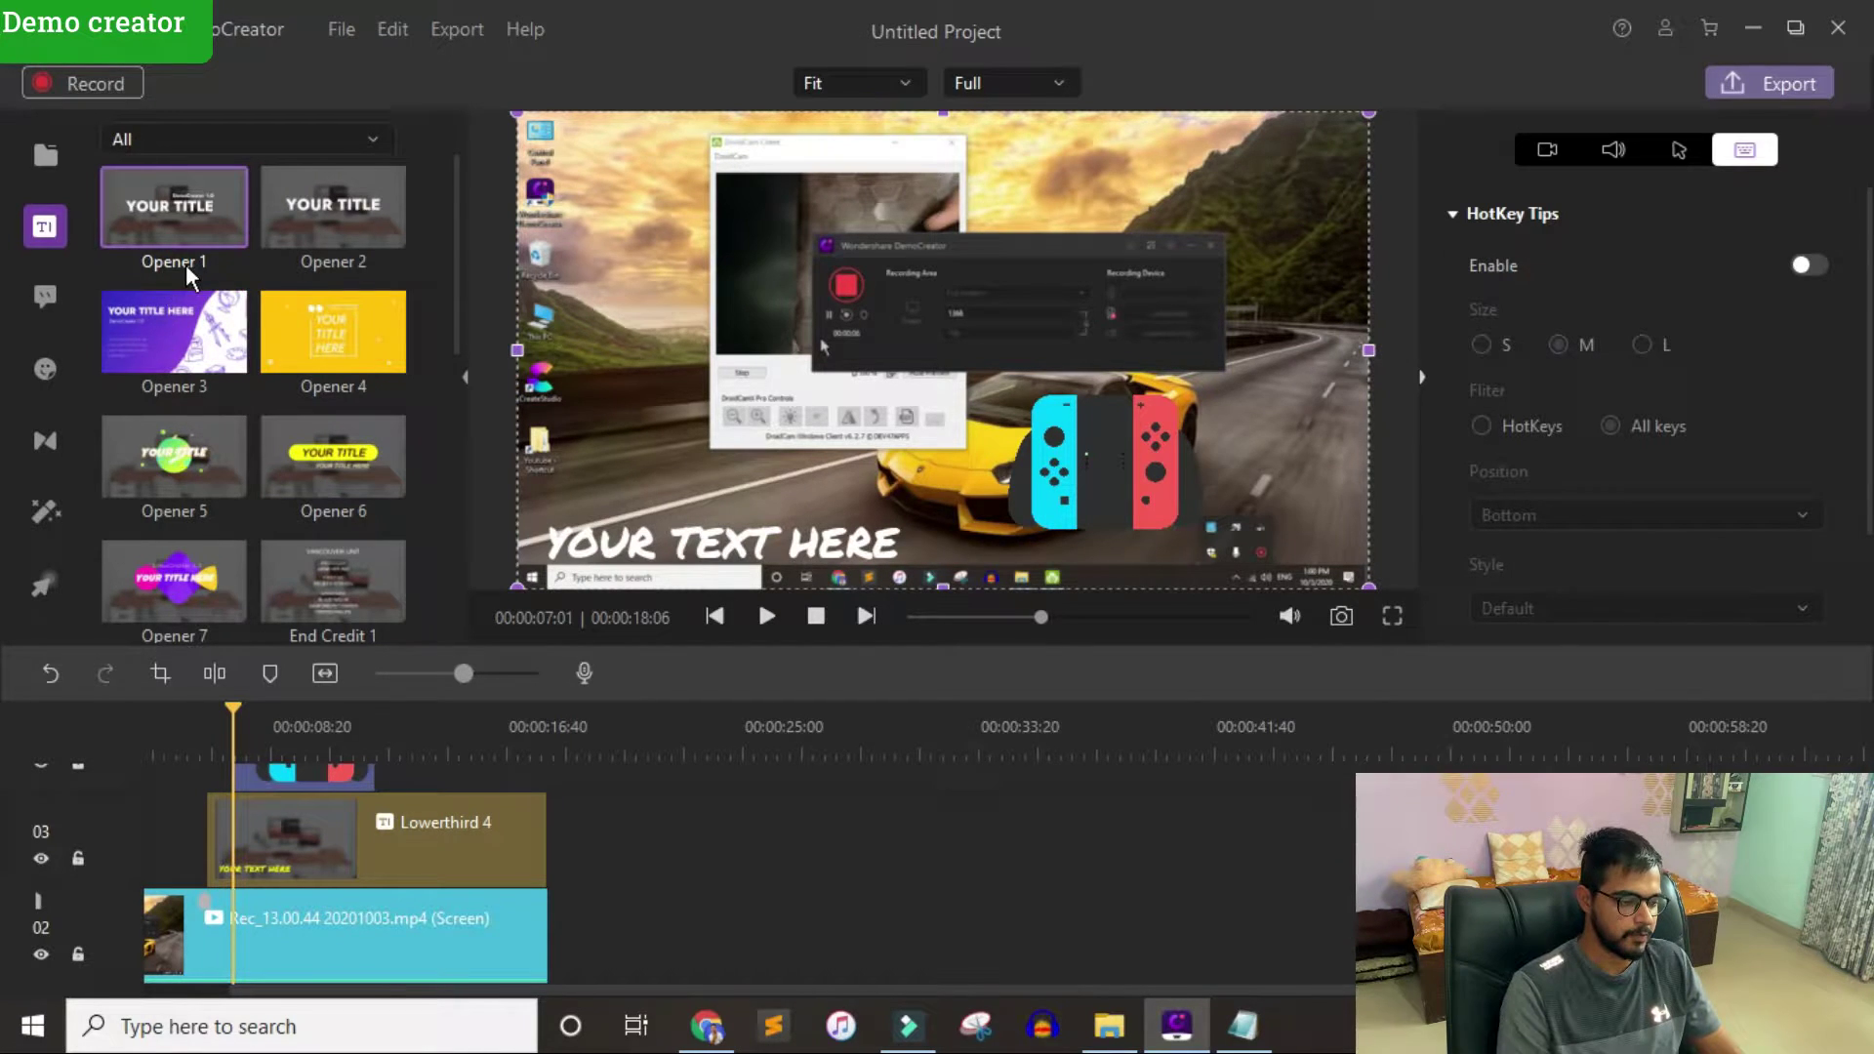
{"action": "left_click_drag", "start_coordinate": [134, 338], "coordinate": [328, 576]}
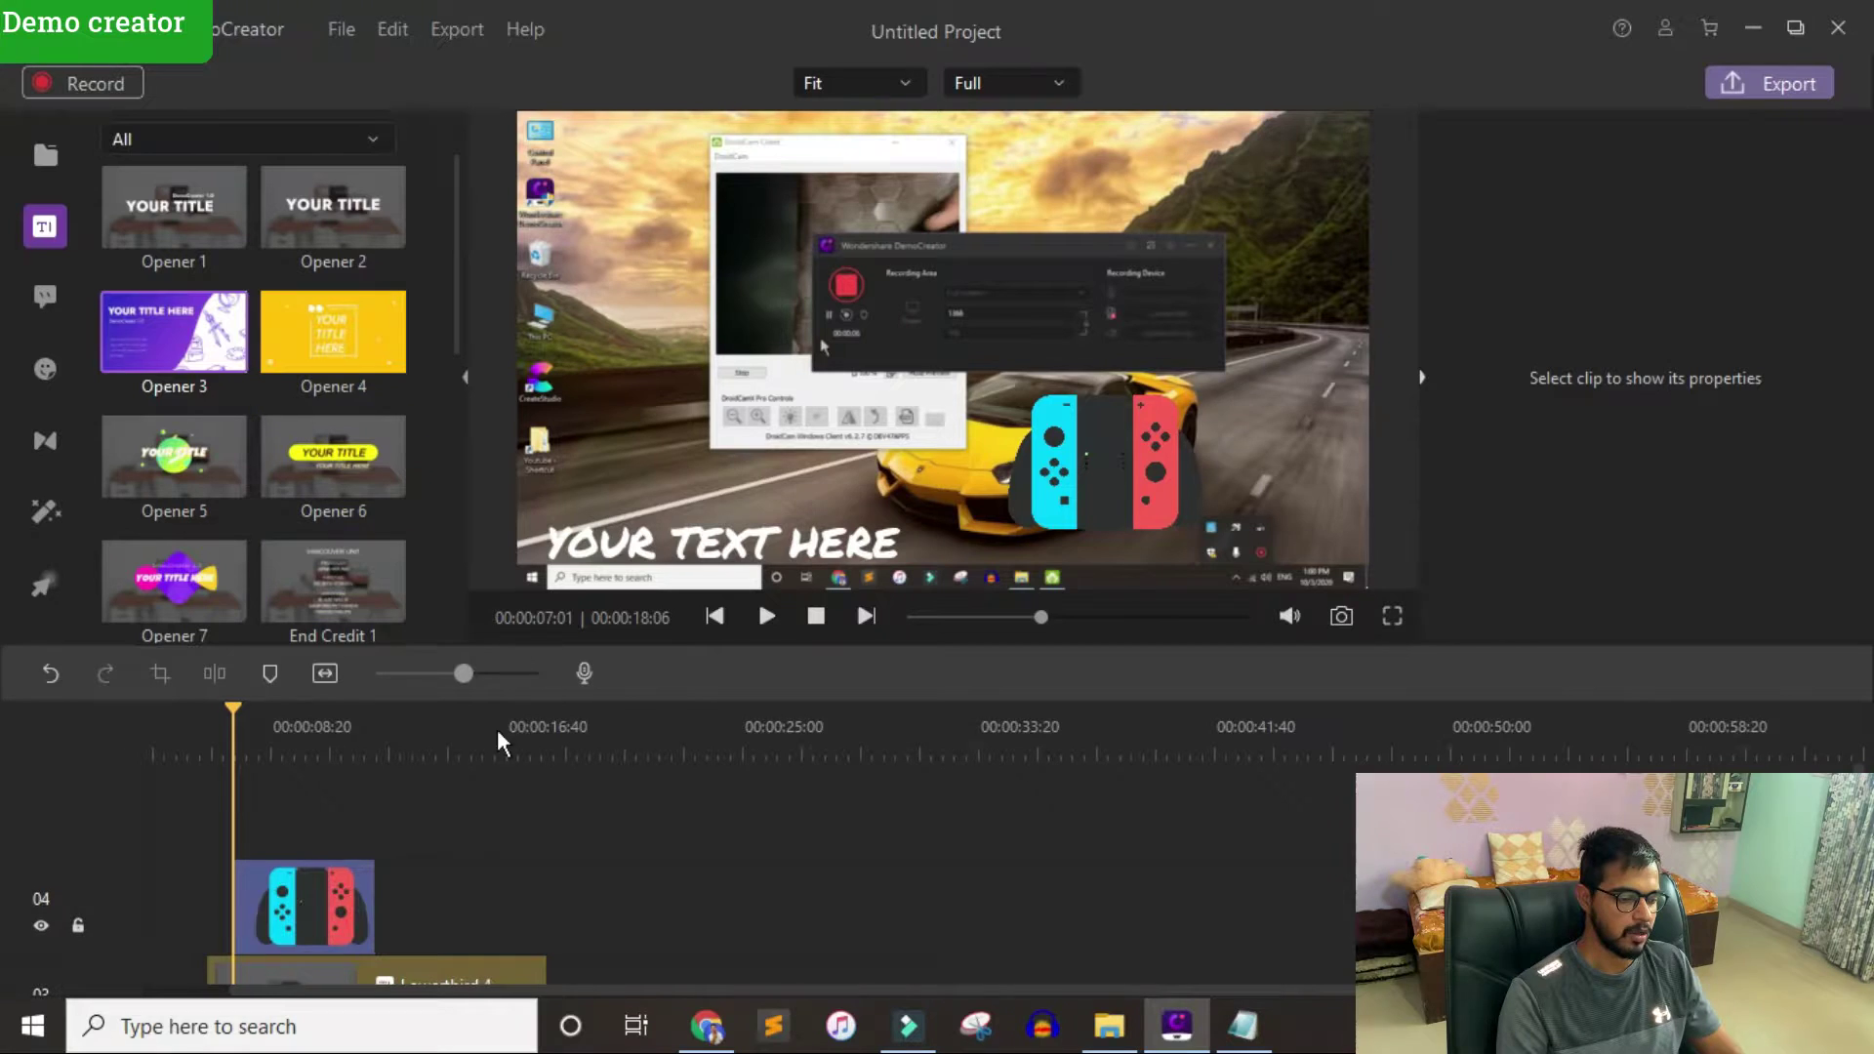
{"action": "scroll", "coordinate": [488, 869], "scroll_direction": "up", "scroll_amount": 1}
Step: Review Lowerthird 4's text properties down to Text Shadow, then show the annotation shapes library
{"action": "left_click", "coordinate": [488, 868]}
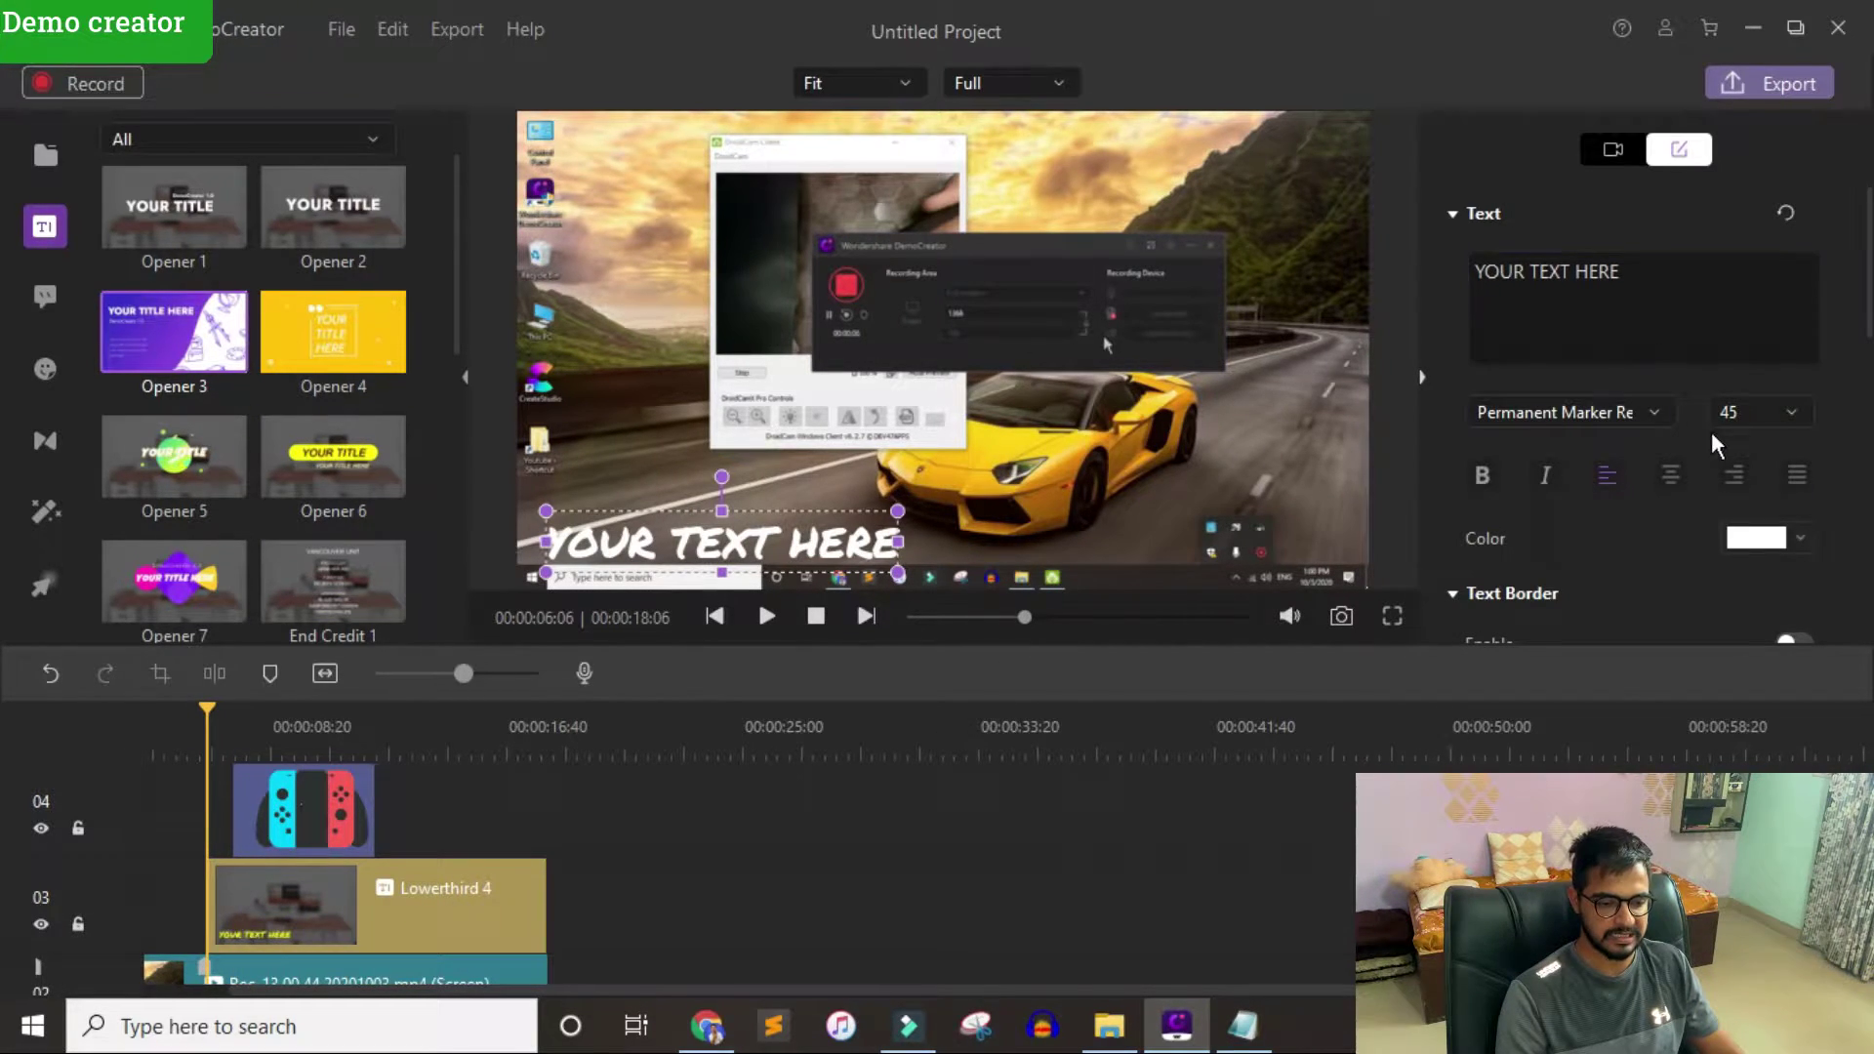
{"action": "scroll", "coordinate": [1660, 484], "scroll_direction": "down", "scroll_amount": 3}
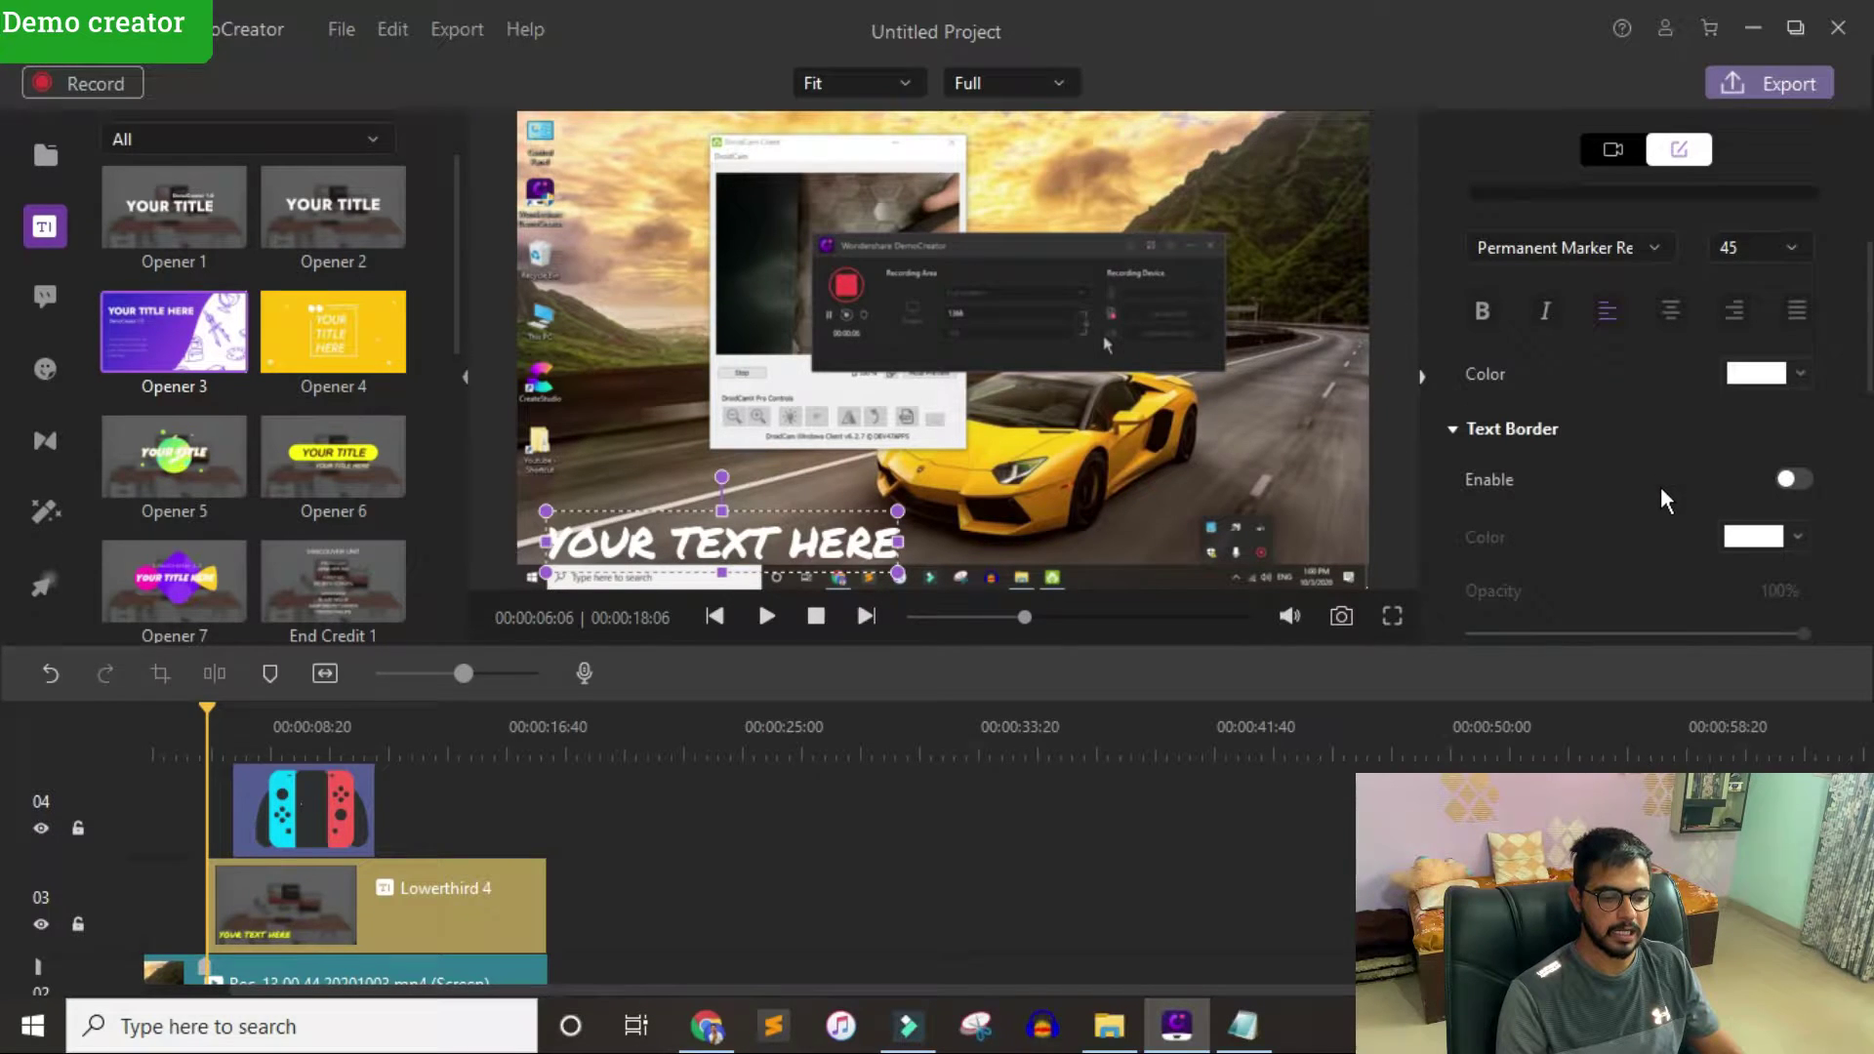
{"action": "scroll", "coordinate": [1646, 524], "scroll_direction": "down", "scroll_amount": 6}
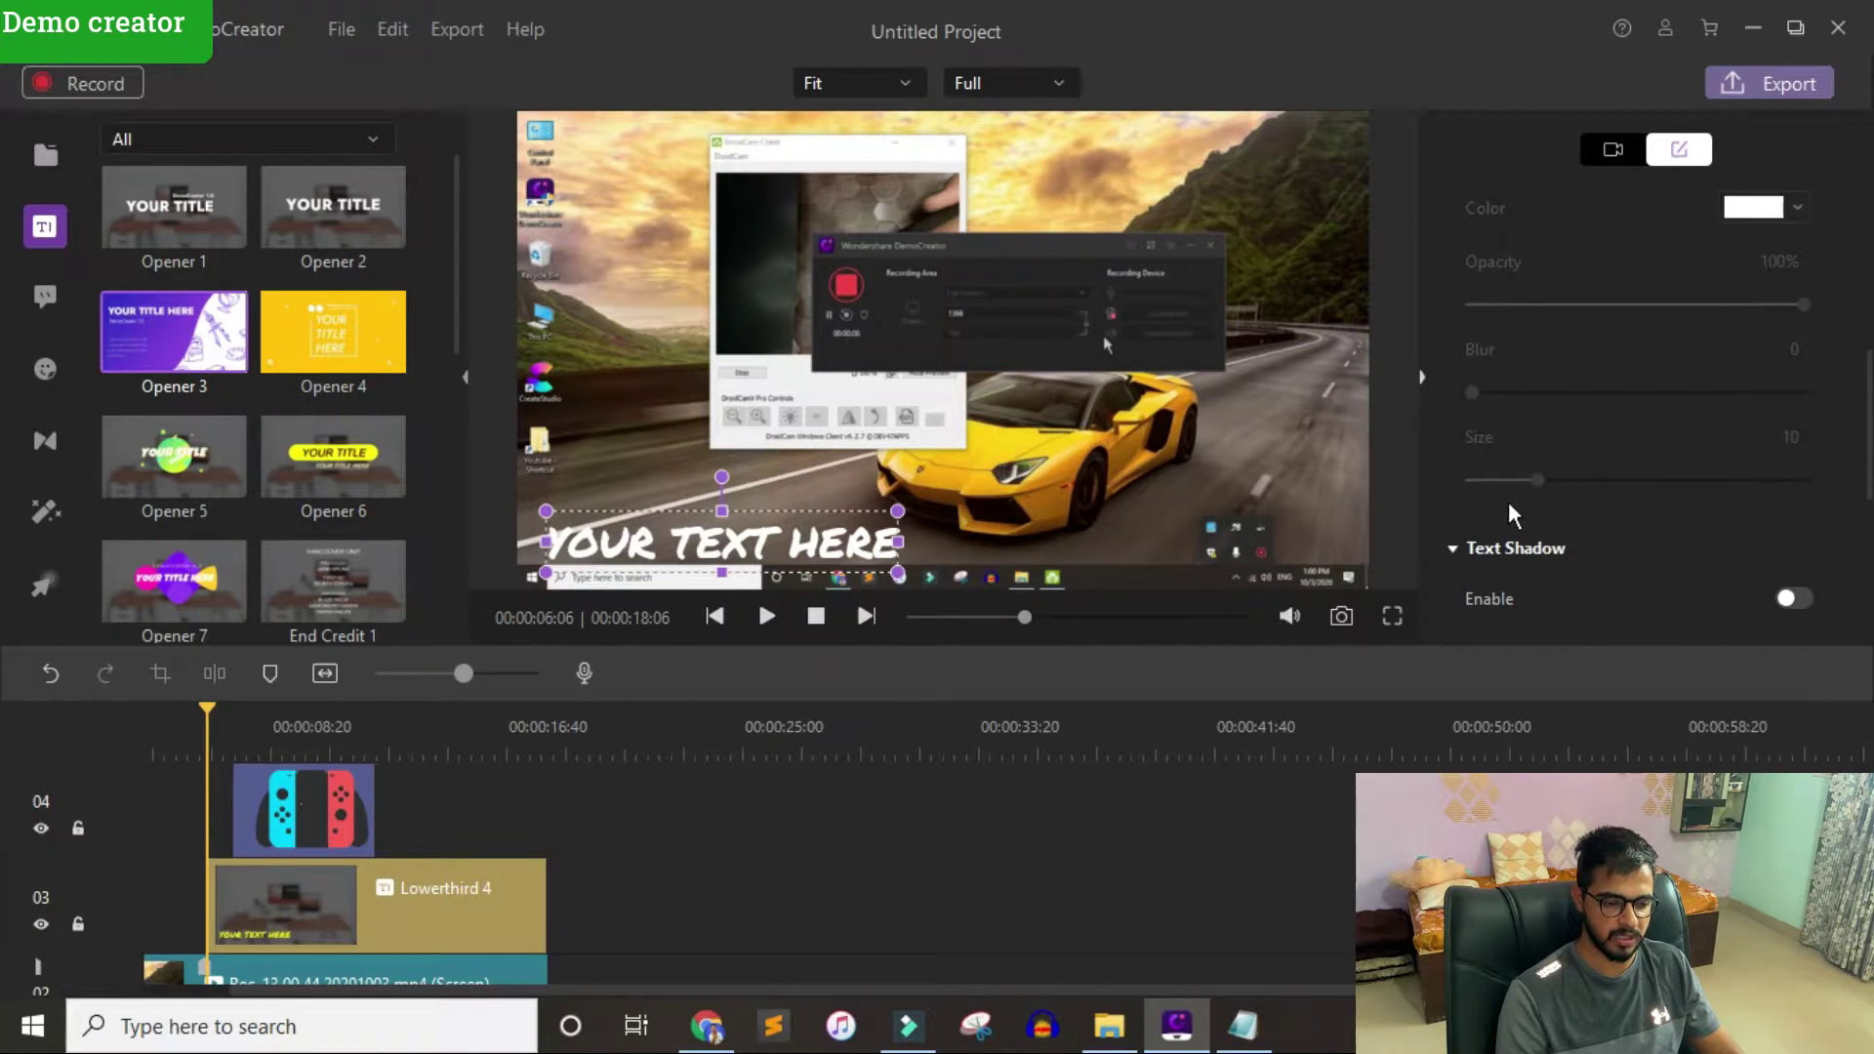
{"action": "scroll", "coordinate": [1522, 522], "scroll_direction": "down", "scroll_amount": 6}
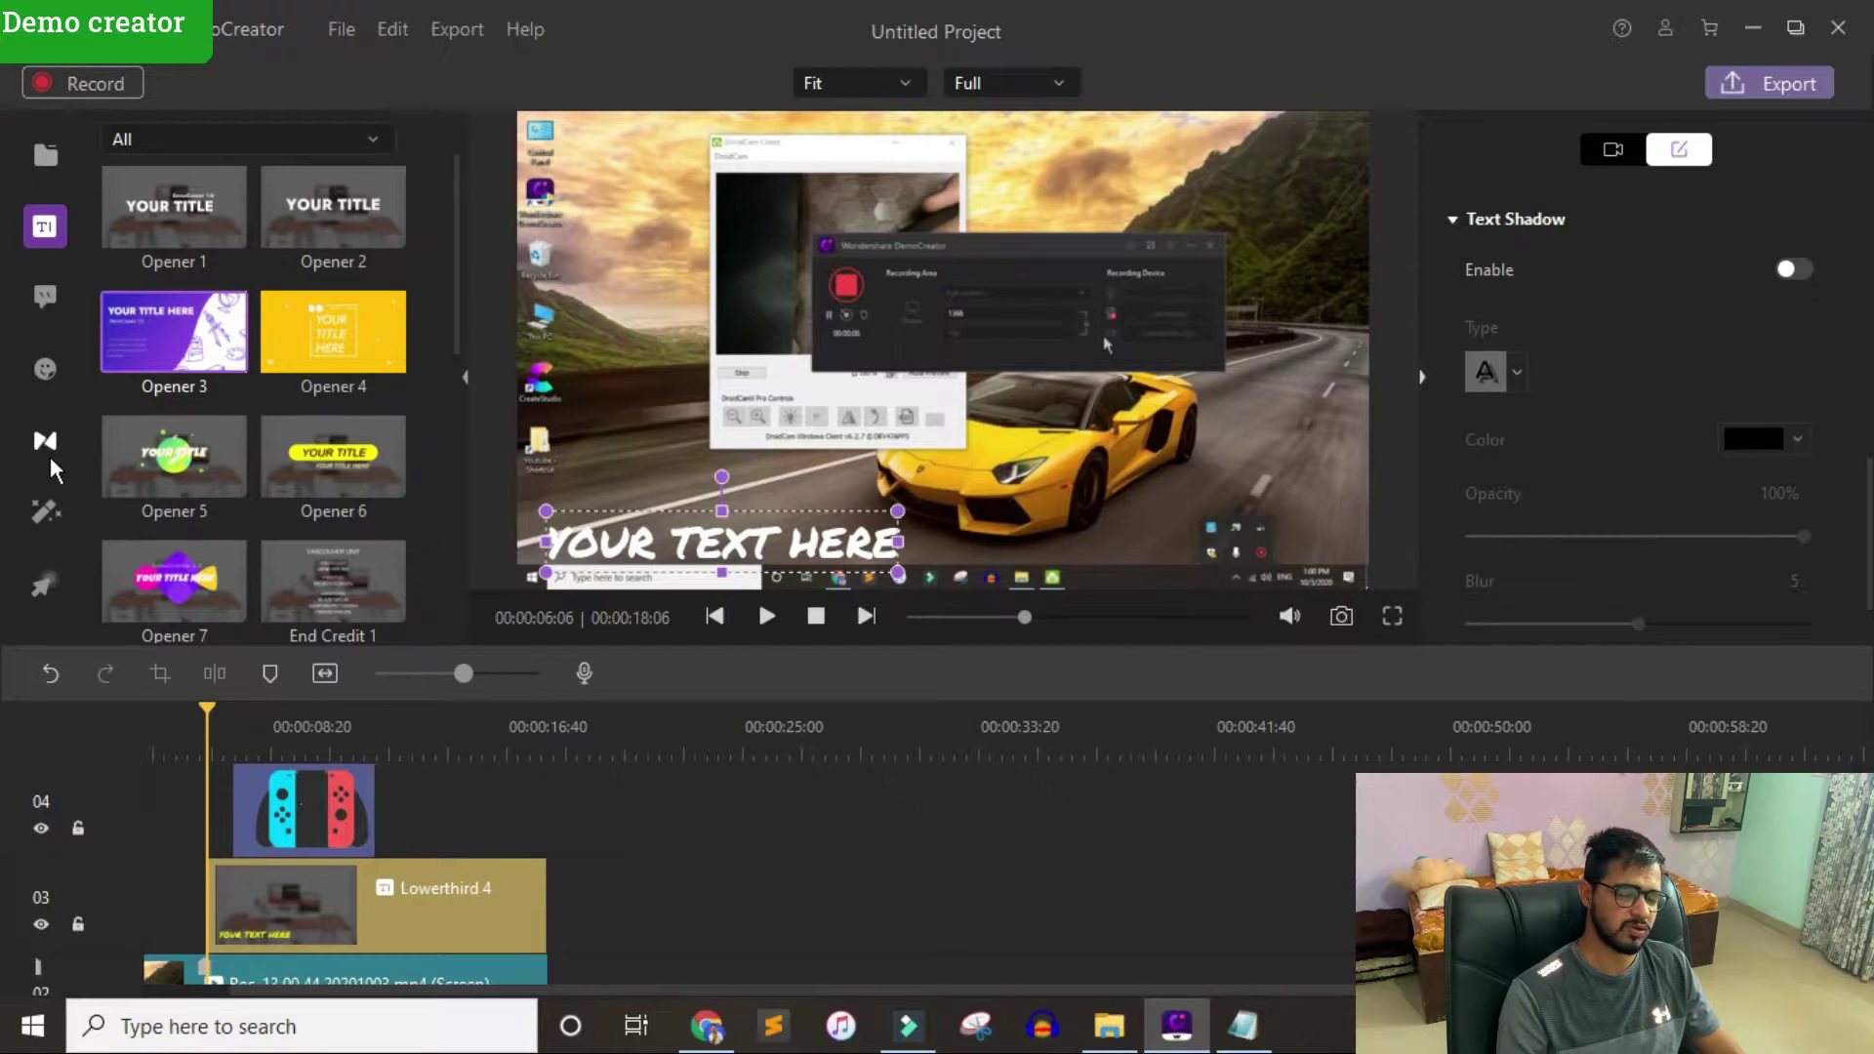
{"action": "left_click", "coordinate": [31, 306]}
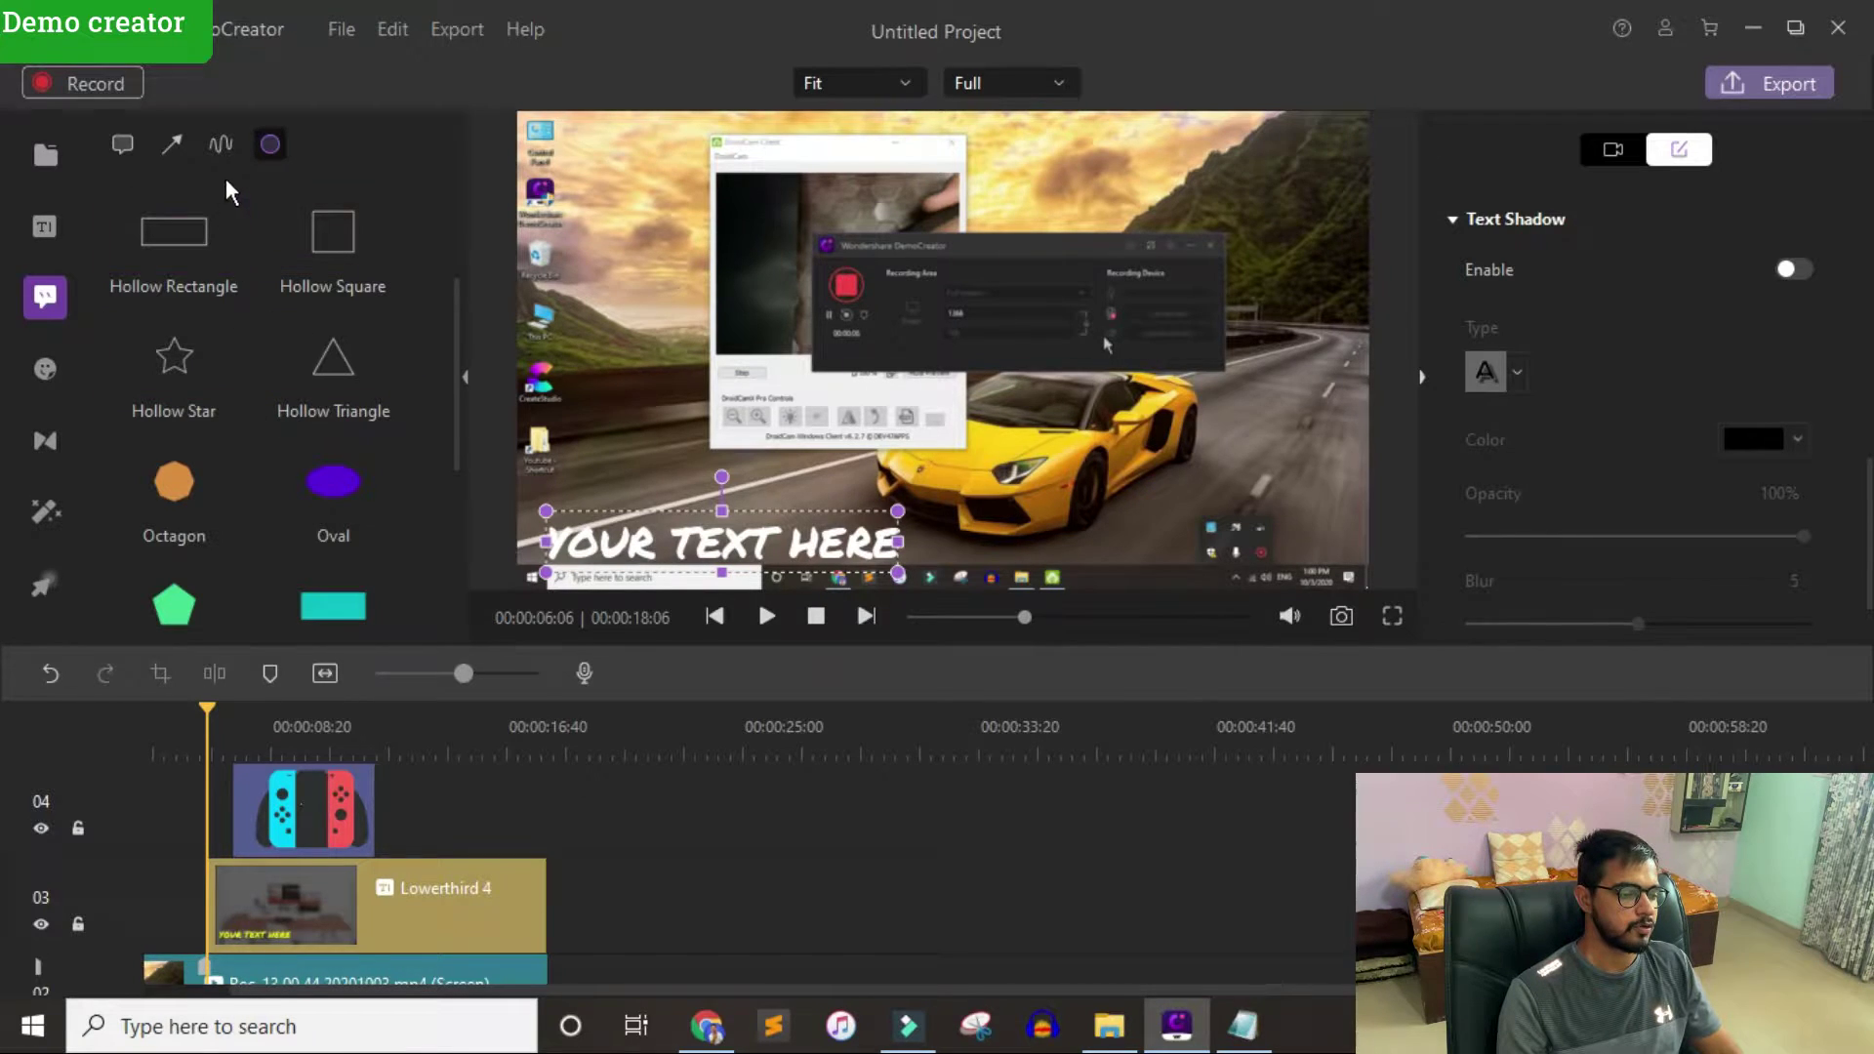
Step: Browse the Sketch, Arrow and Dialog Box annotation categories
{"action": "scroll", "coordinate": [241, 462], "scroll_direction": "down", "scroll_amount": 4}
{"action": "scroll", "coordinate": [236, 418], "scroll_direction": "up", "scroll_amount": 5}
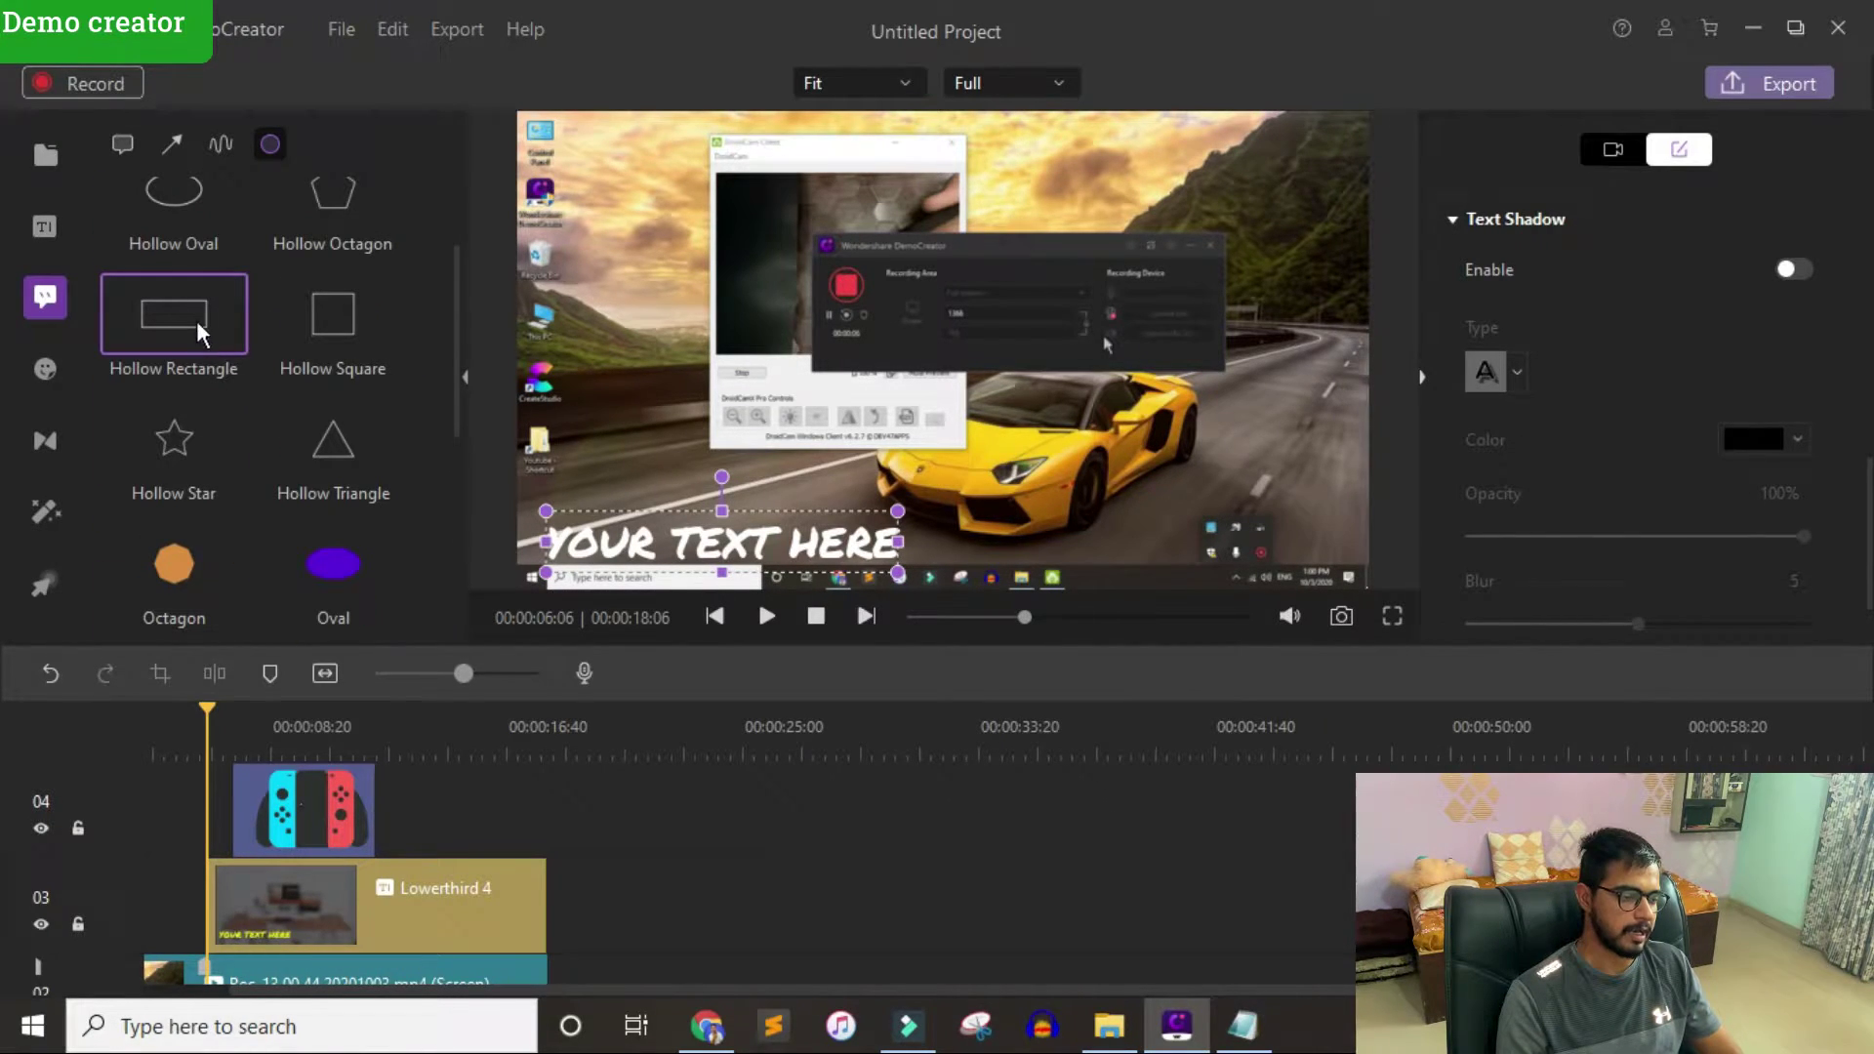
{"action": "left_click", "coordinate": [220, 147]}
{"action": "scroll", "coordinate": [230, 335], "scroll_direction": "up", "scroll_amount": 2}
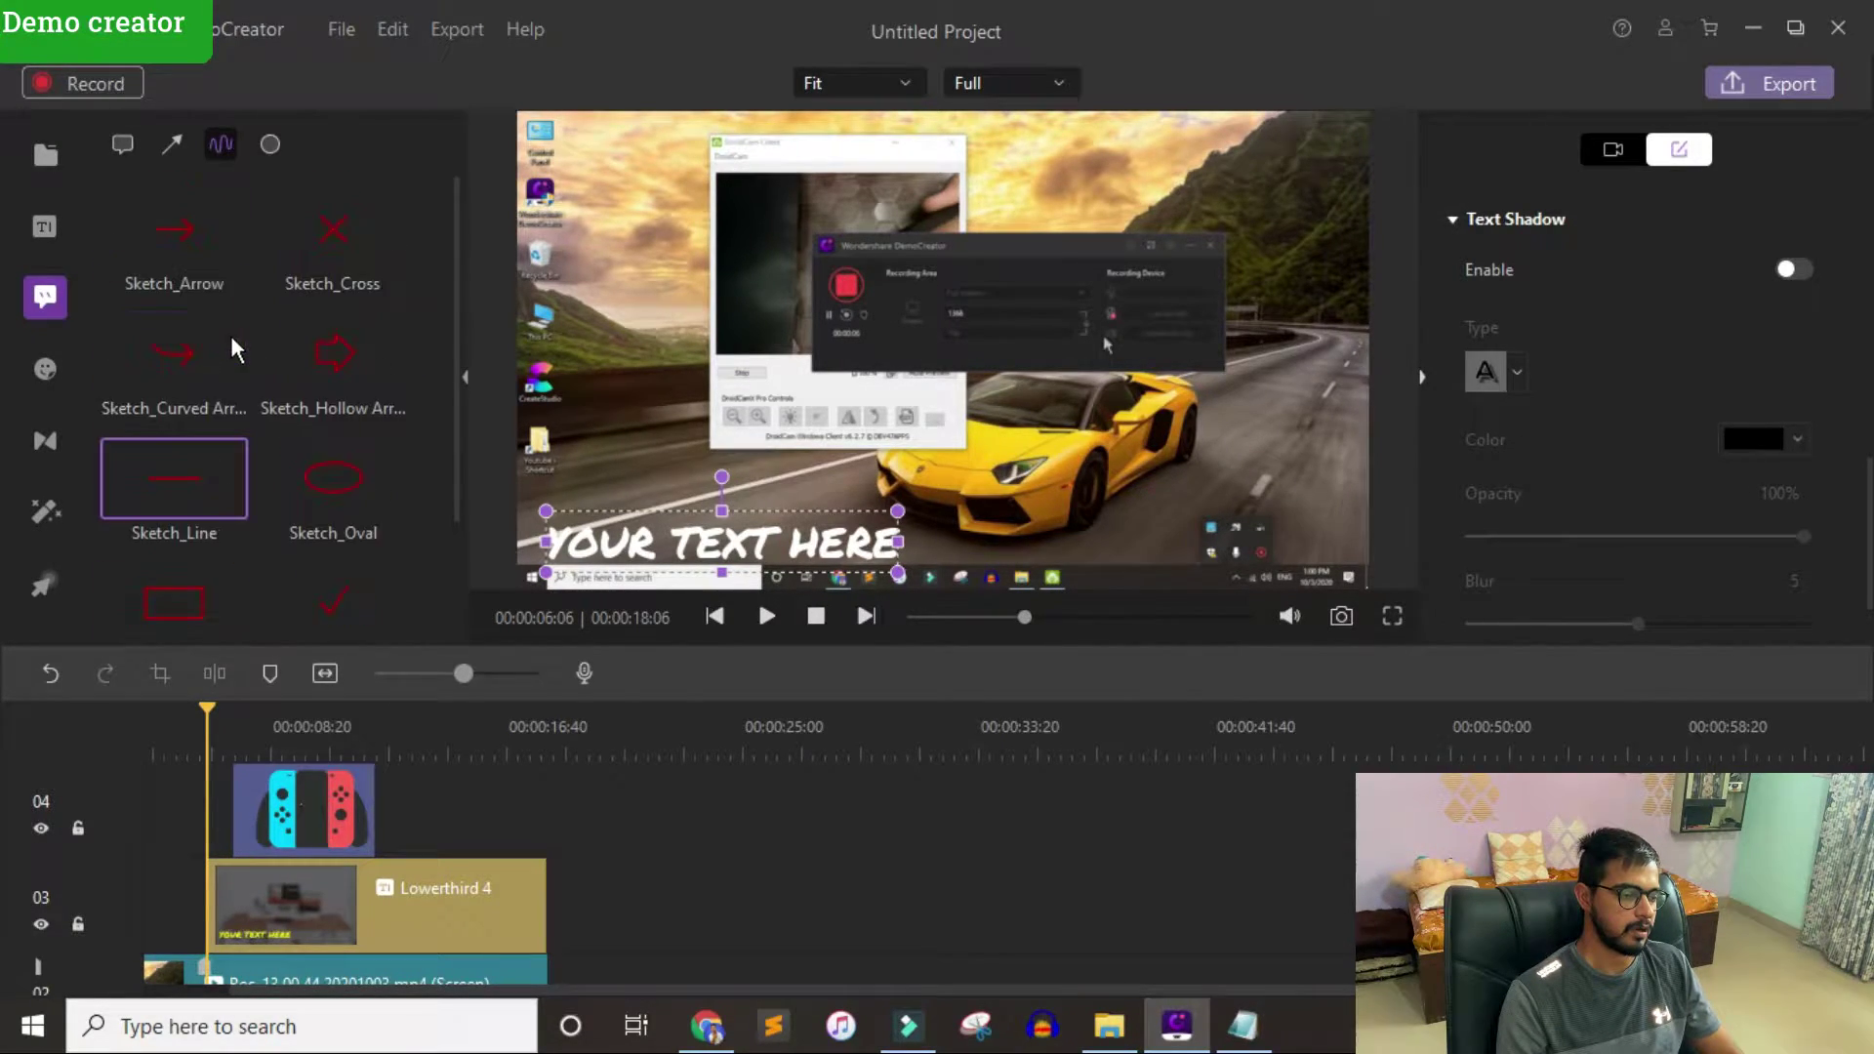
{"action": "left_click", "coordinate": [171, 145]}
{"action": "left_click", "coordinate": [123, 147]}
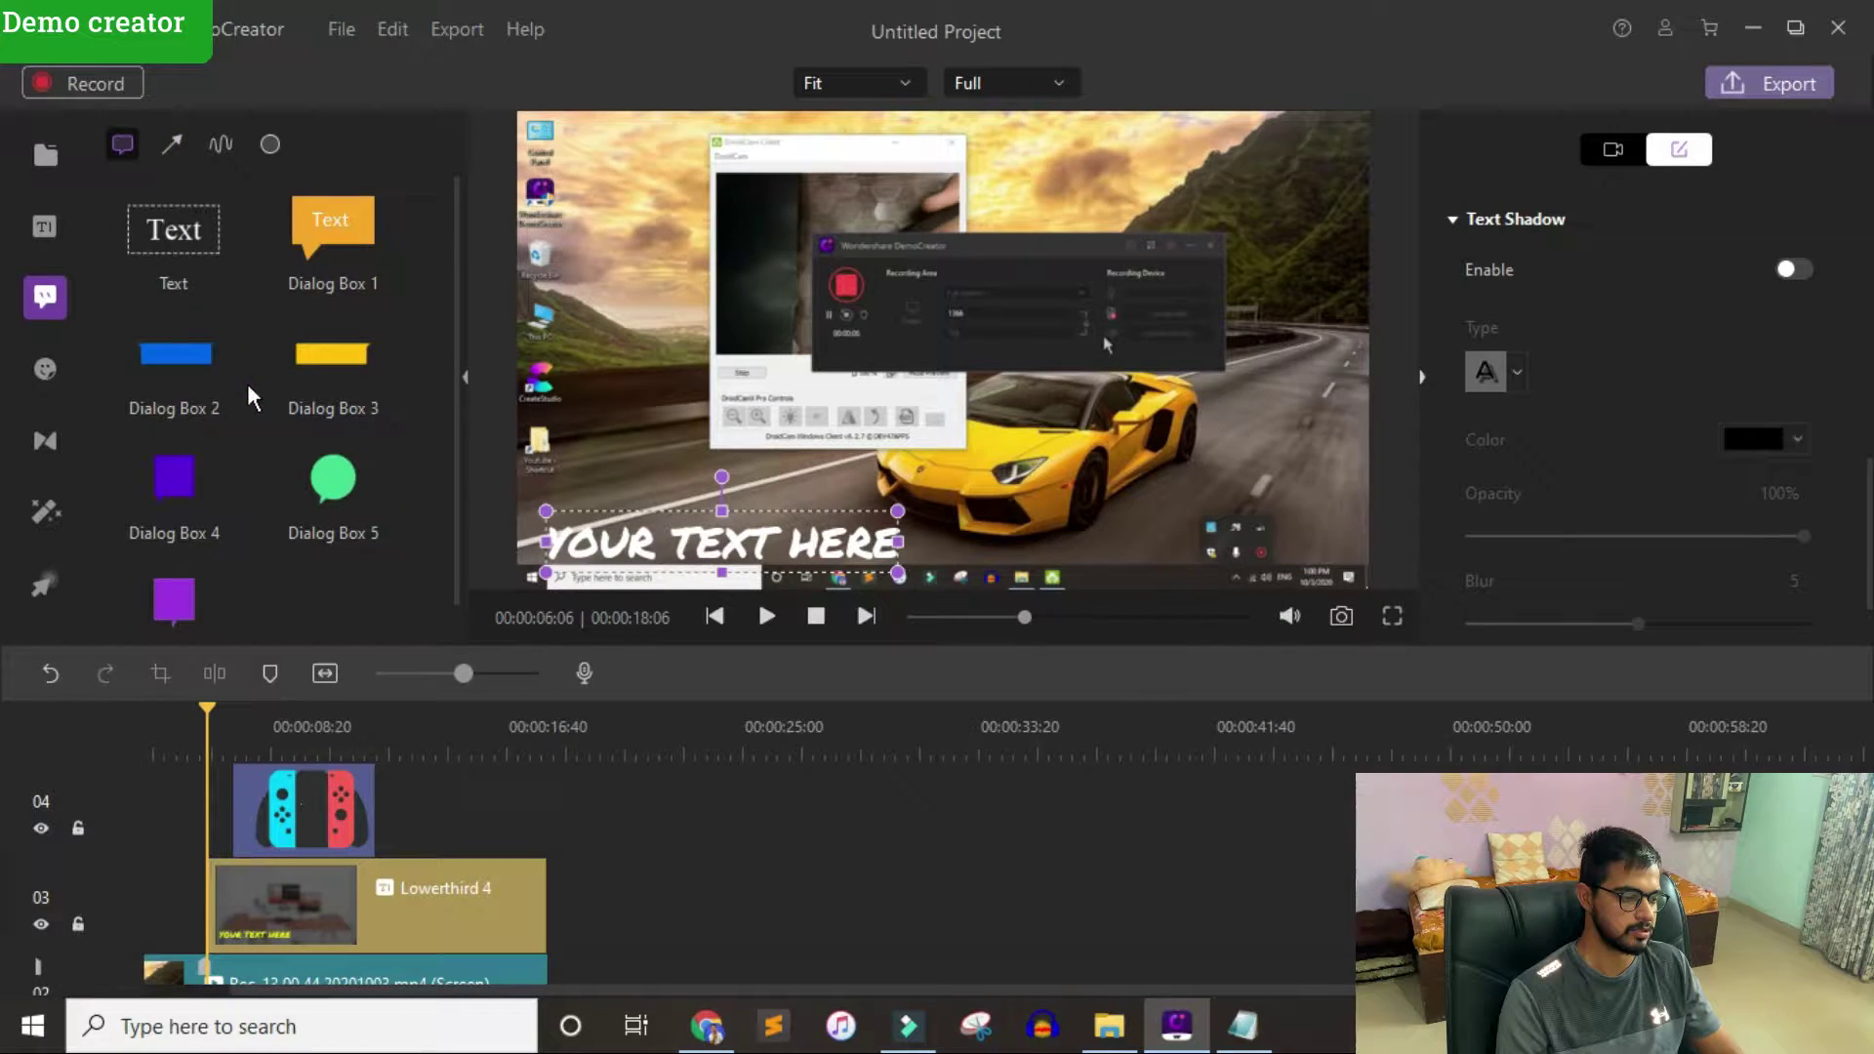
Step: Try the Game Over sticker and browse Animation Effect, Background and Game stickers, then view Transitions and Effects
{"action": "left_click", "coordinate": [44, 369]}
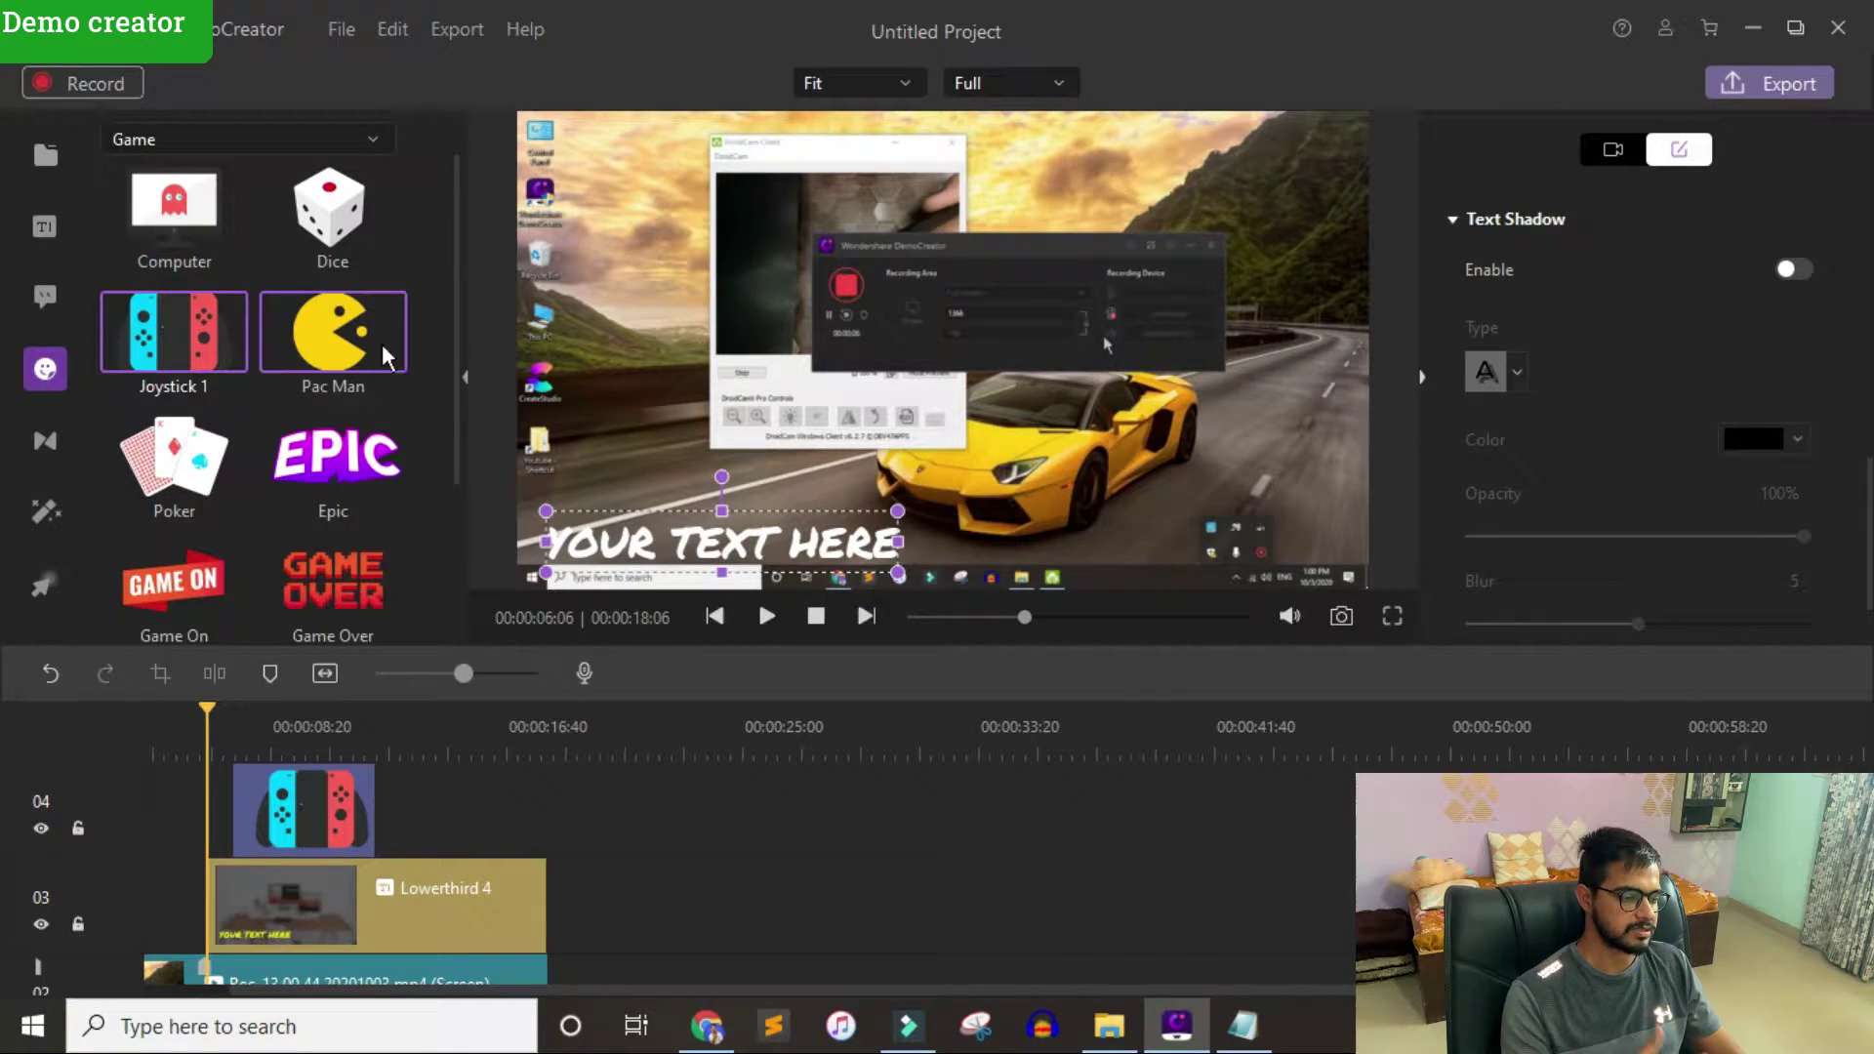
{"action": "left_click_drag", "start_coordinate": [324, 629], "coordinate": [408, 484]}
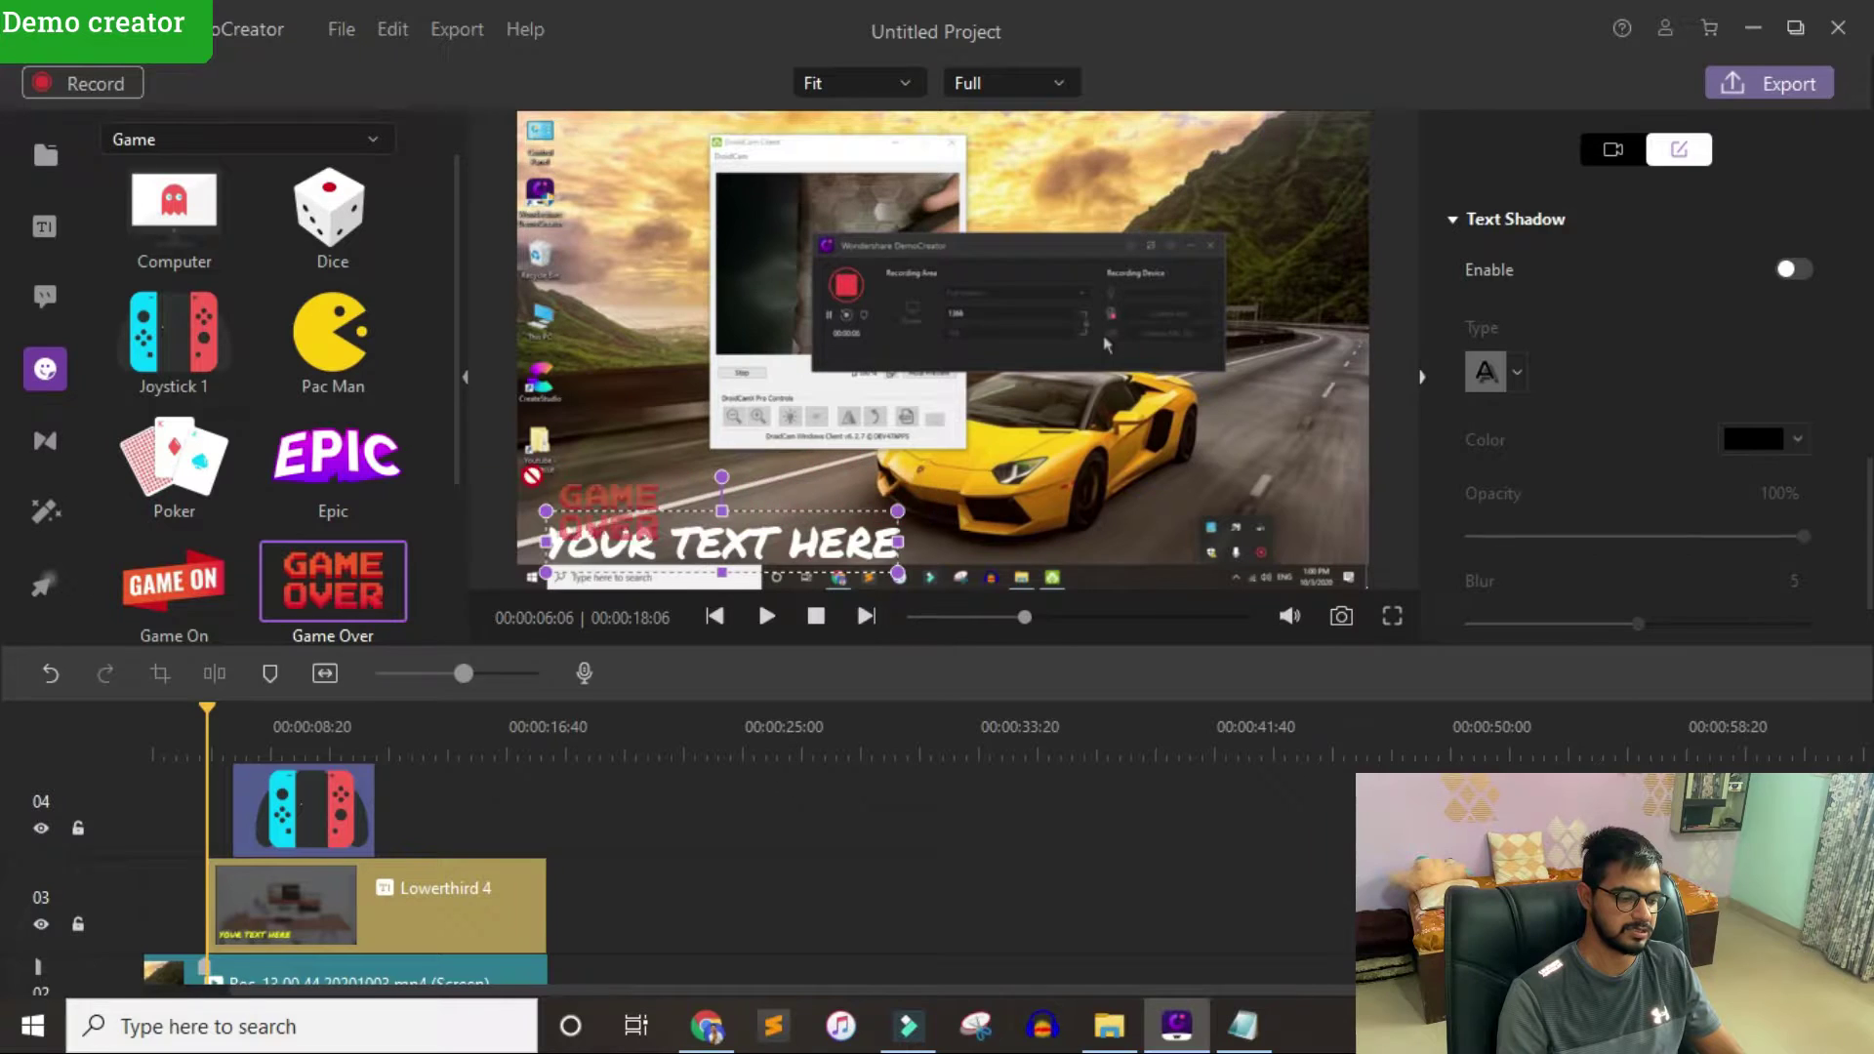
{"action": "left_click", "coordinate": [264, 137]}
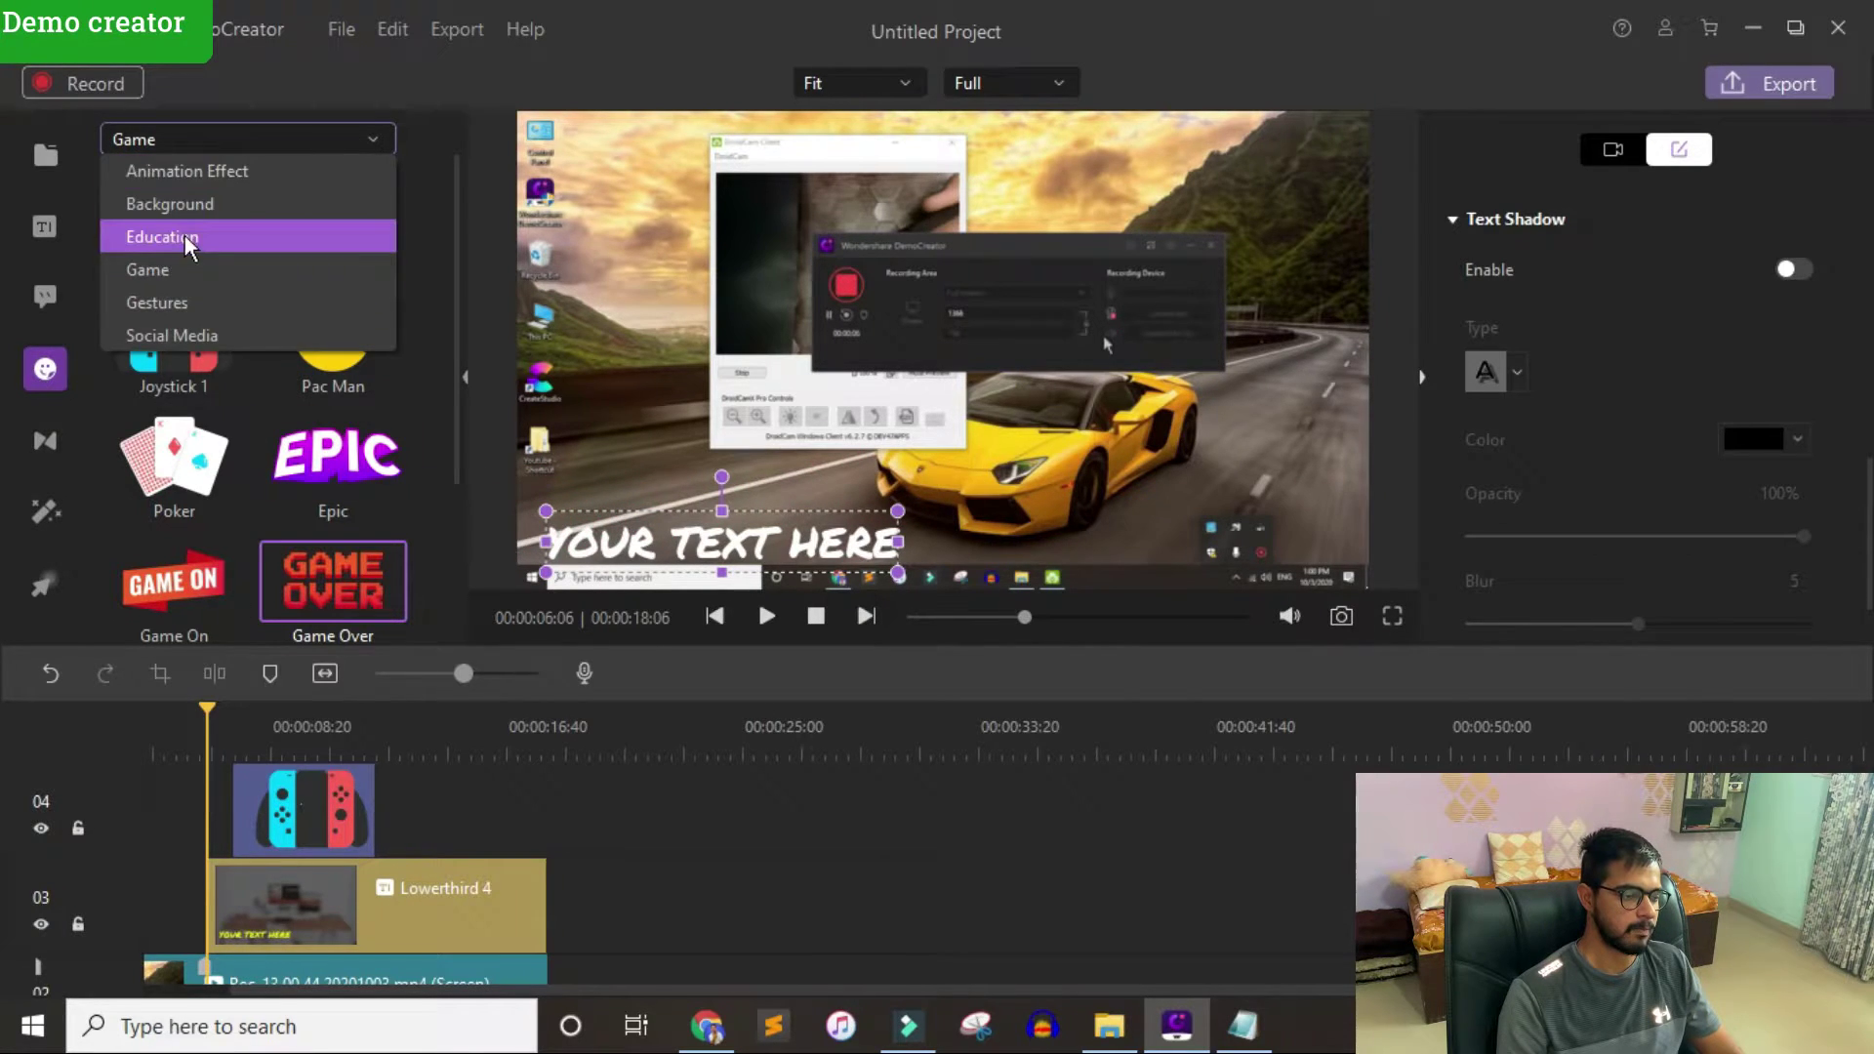
{"action": "left_click", "coordinate": [220, 172]}
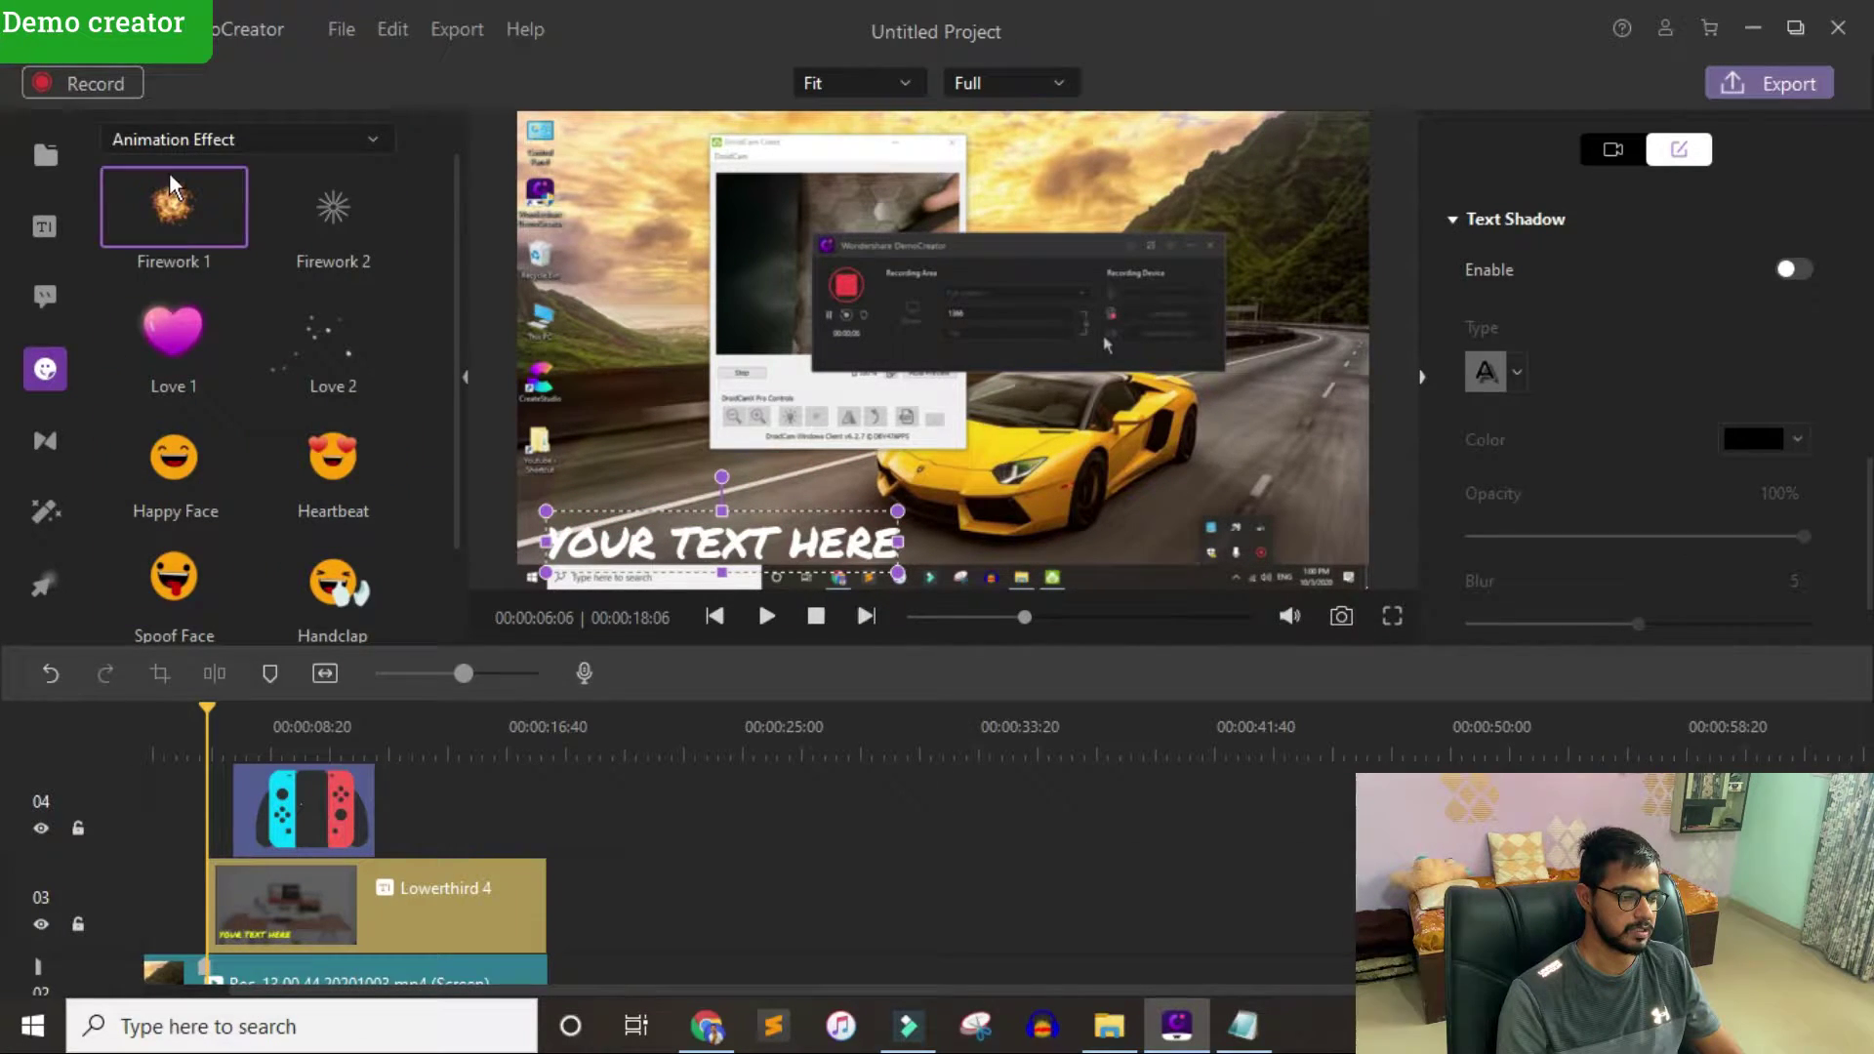
{"action": "left_click", "coordinate": [180, 140]}
{"action": "left_click", "coordinate": [178, 216]}
{"action": "left_click", "coordinate": [195, 139]}
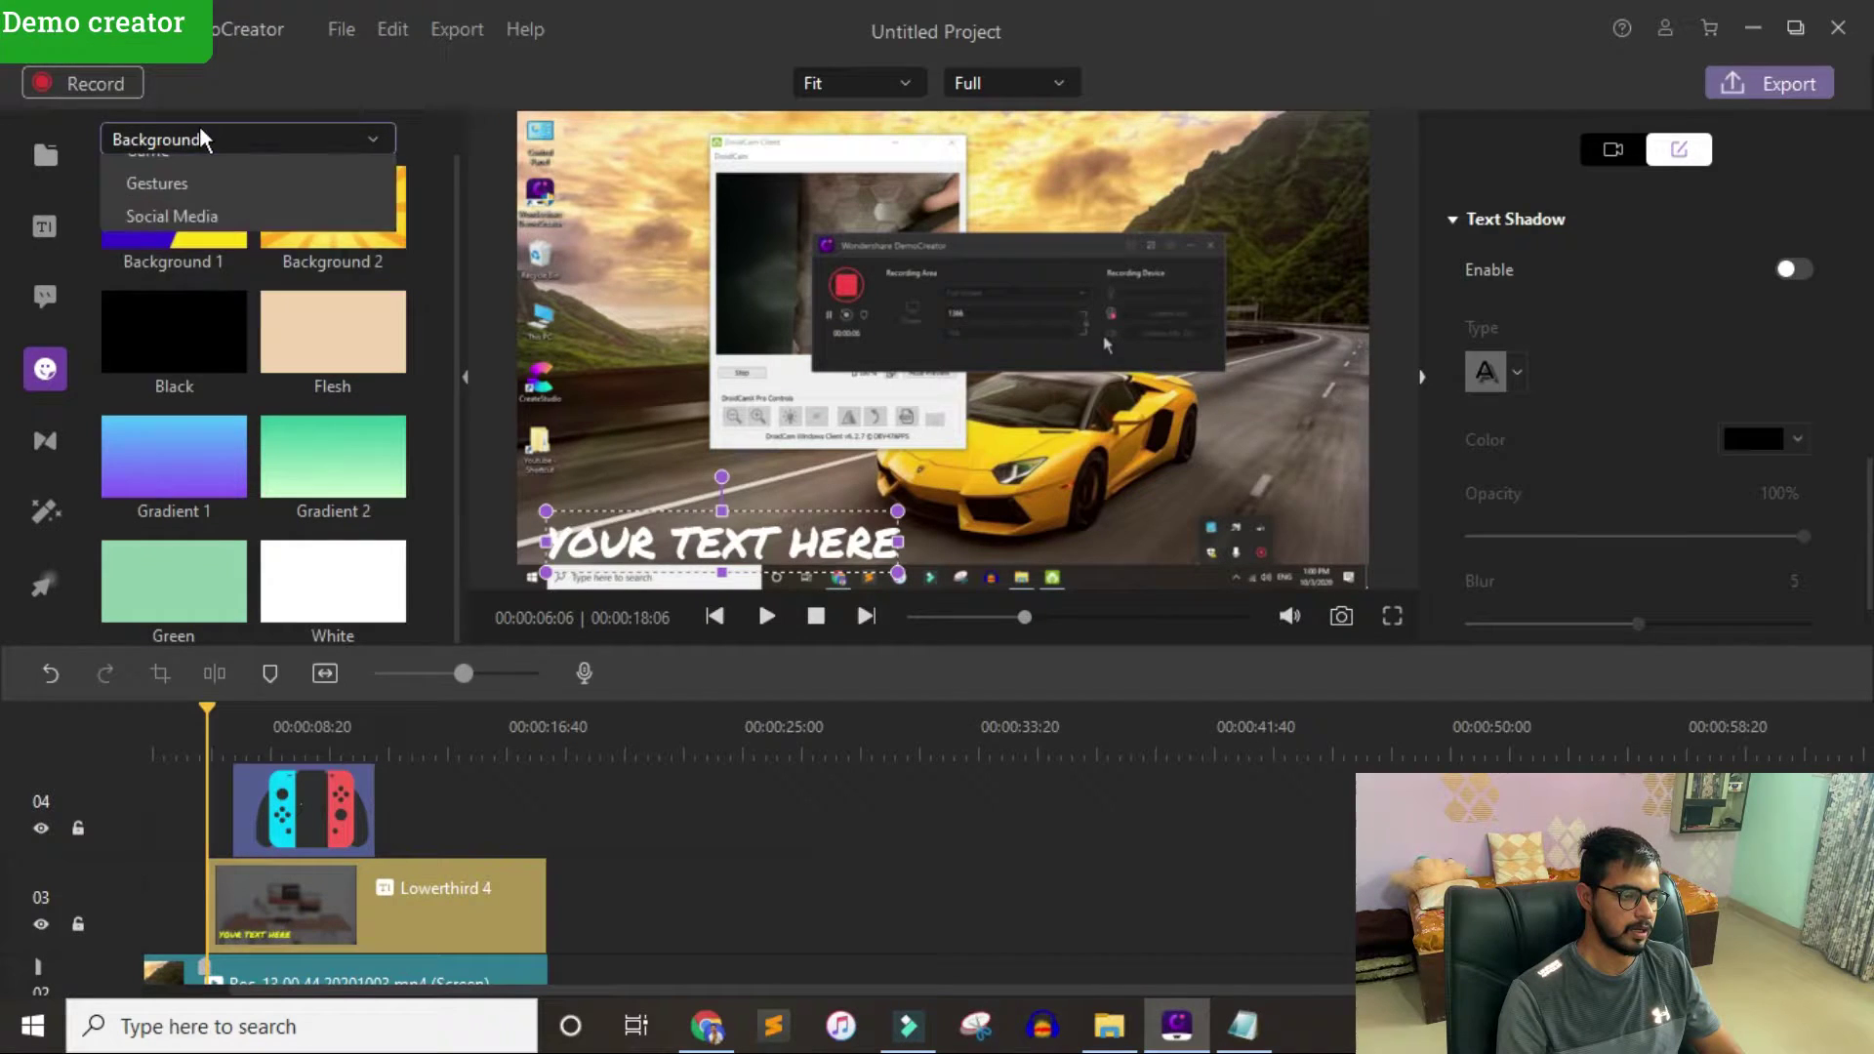
{"action": "left_click", "coordinate": [195, 270]}
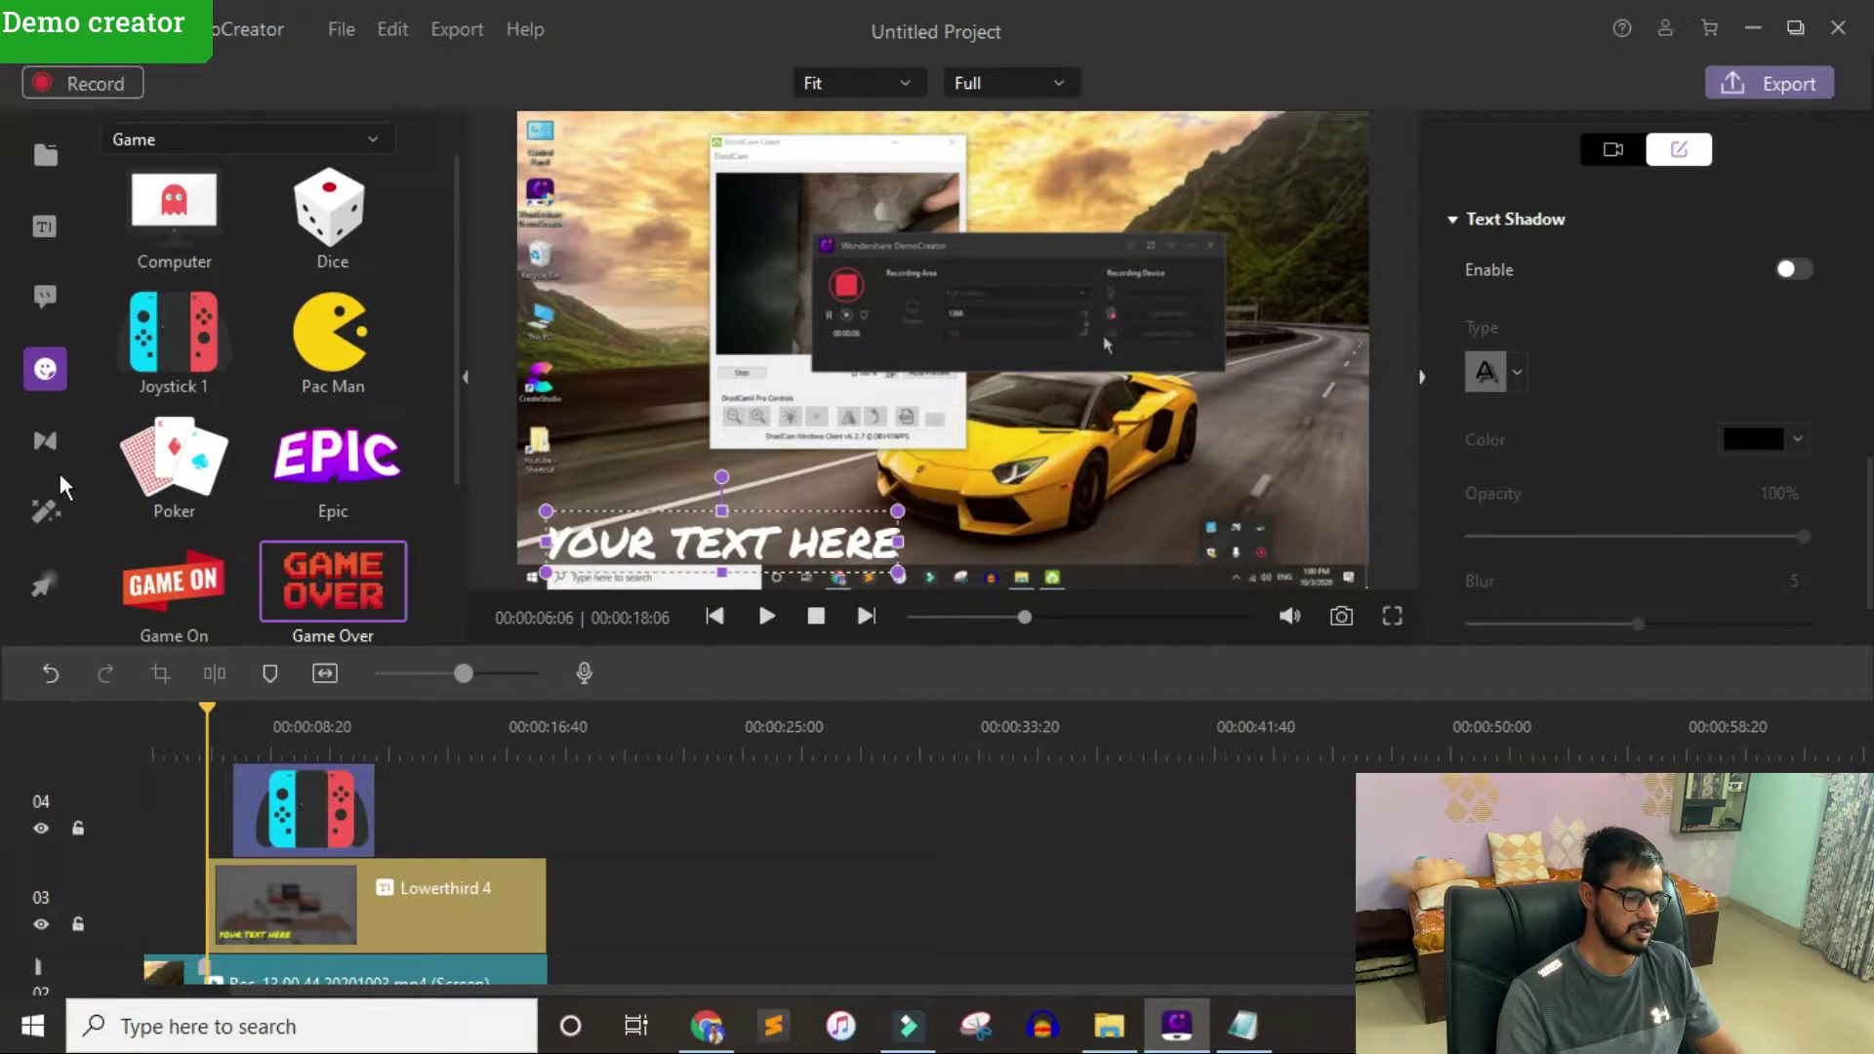
{"action": "left_click", "coordinate": [45, 440]}
{"action": "left_click", "coordinate": [47, 515]}
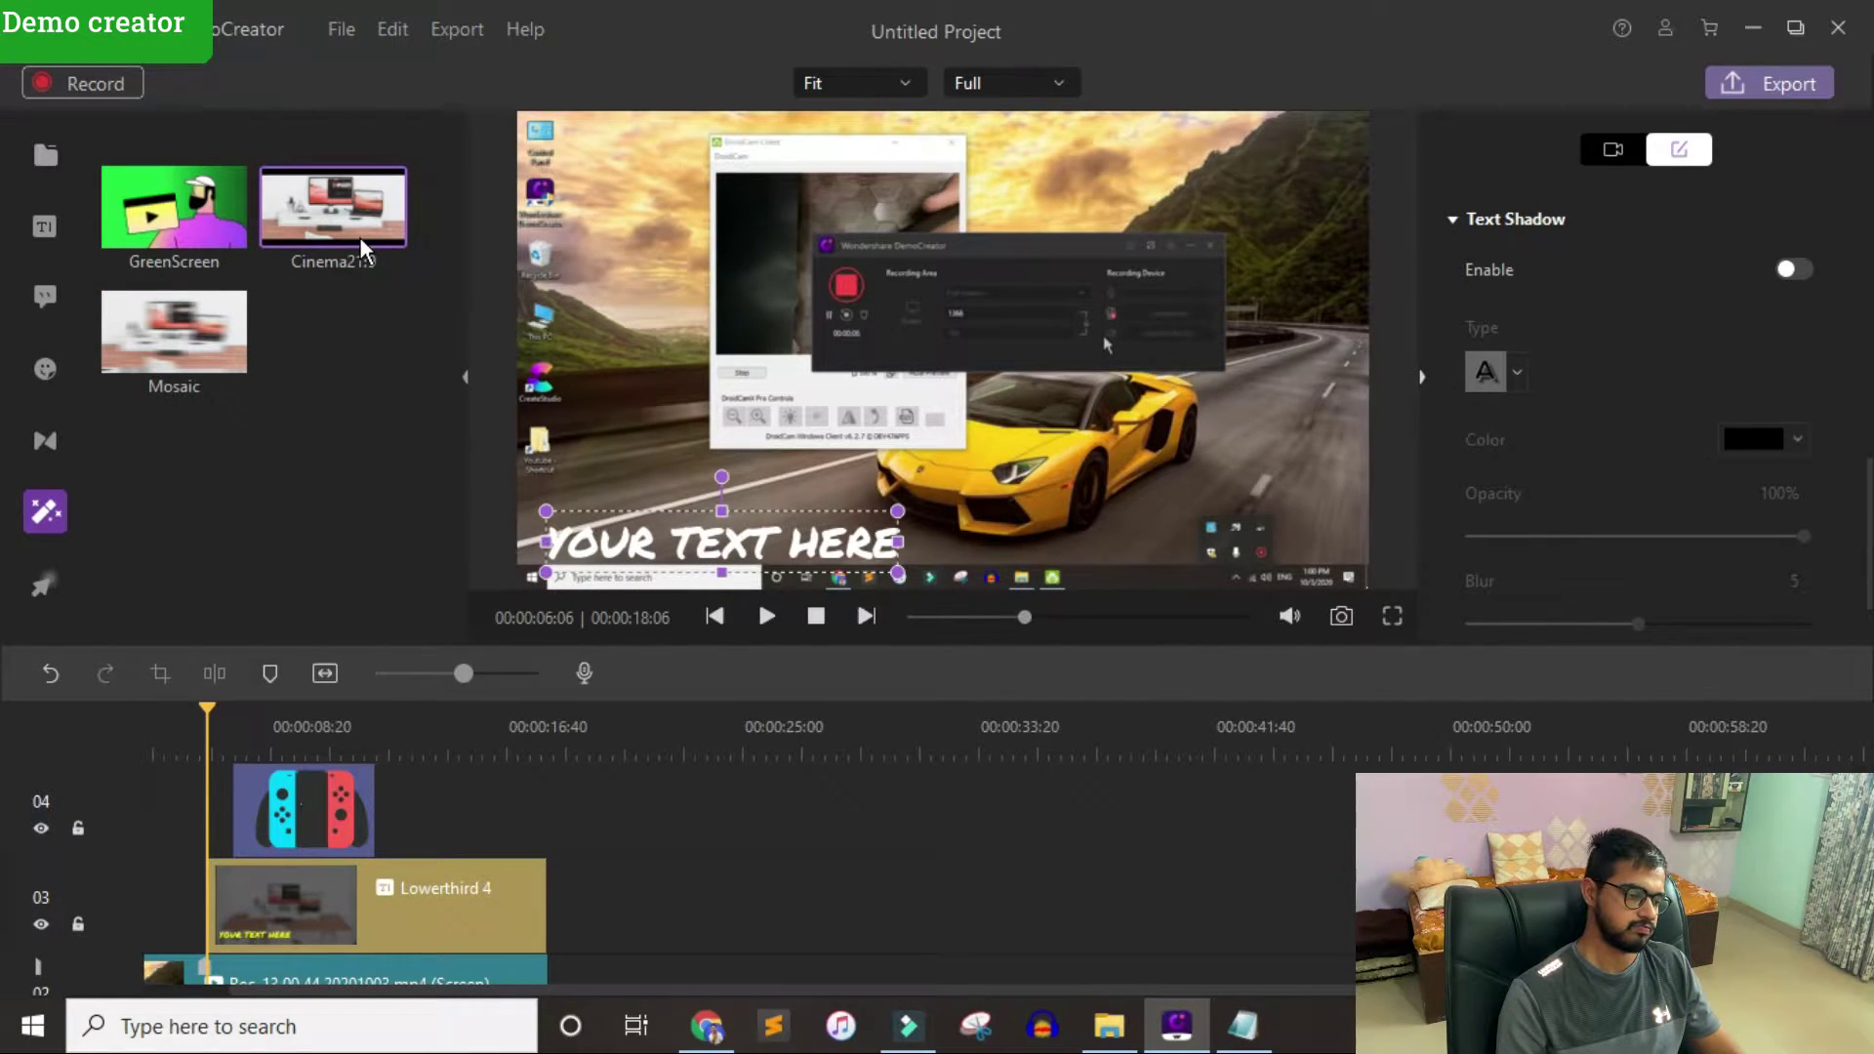
Step: Try dragging the Mosaic effect, then switch to the cursor effects library
{"action": "mouse_move", "coordinate": [152, 381]}
{"action": "left_mouse_down"}
{"action": "mouse_move", "coordinate": [148, 479]}
{"action": "mouse_move", "coordinate": [173, 400]}
{"action": "mouse_move", "coordinate": [127, 375]}
{"action": "left_mouse_up"}
{"action": "left_click", "coordinate": [41, 584]}
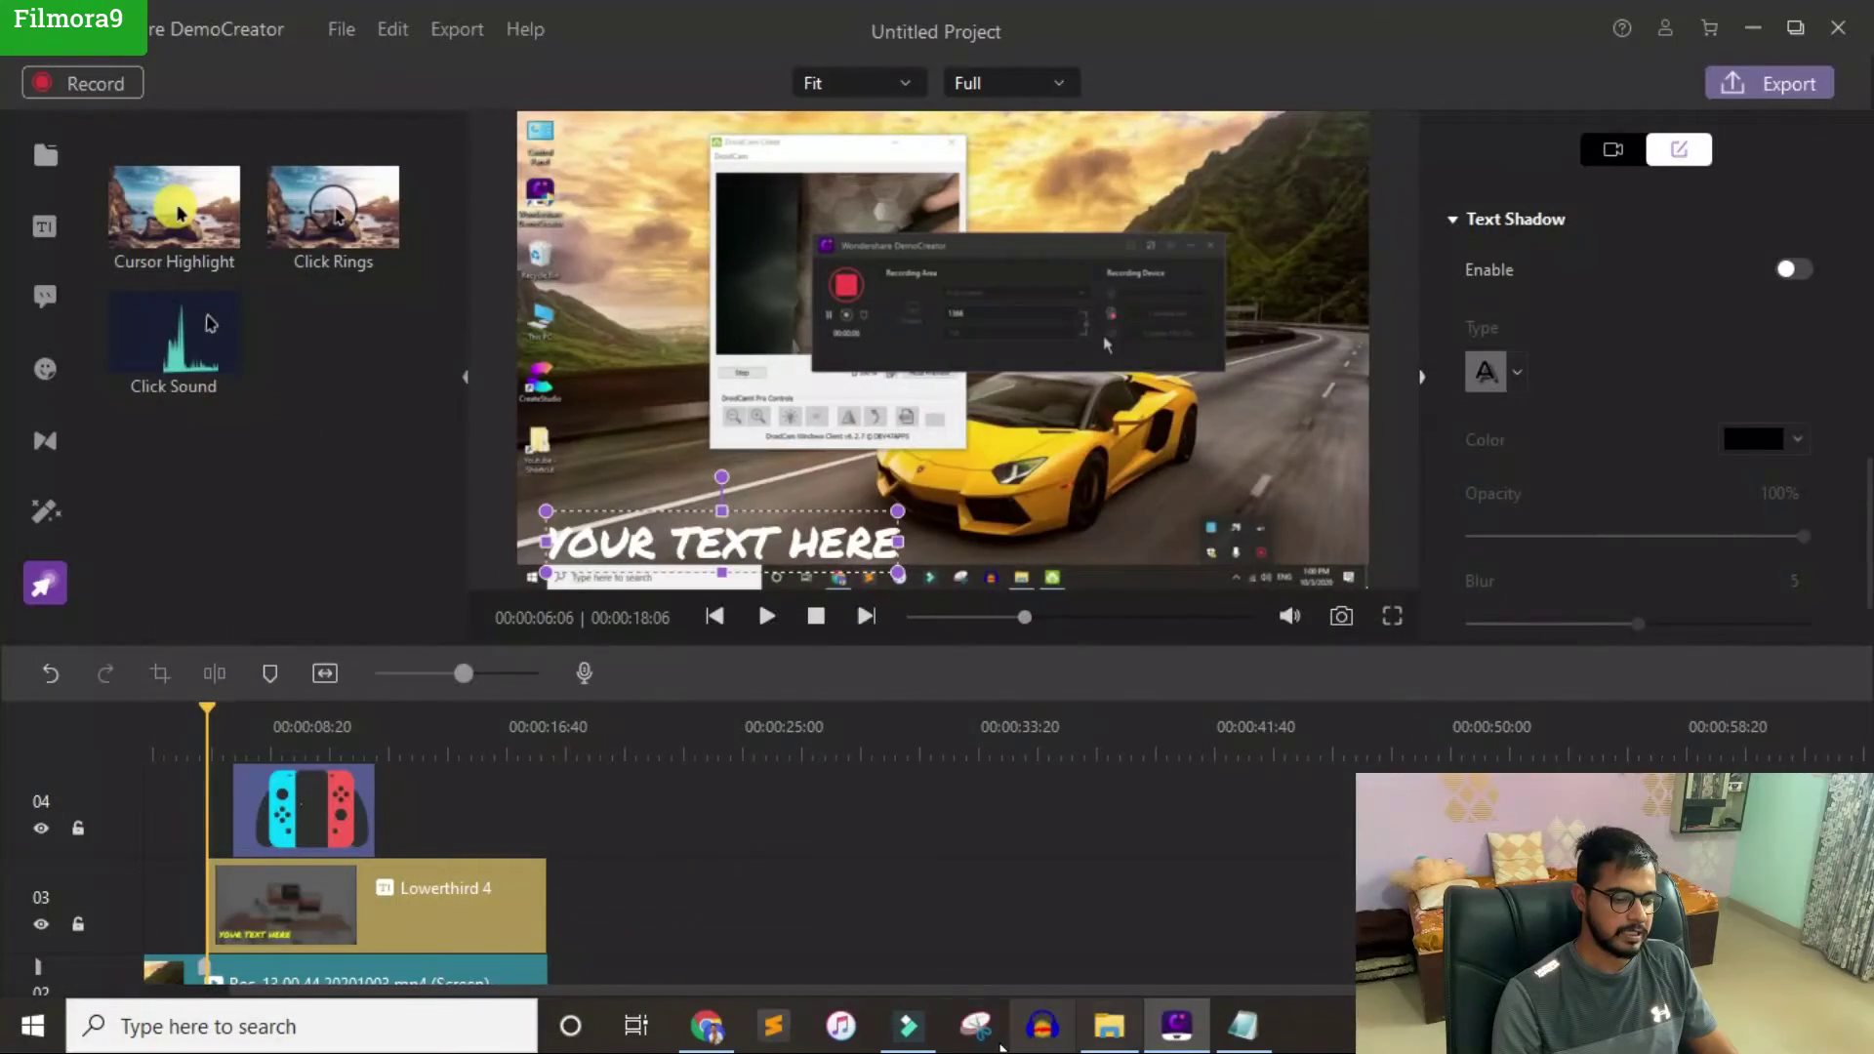
Step: Switch to the Filmora9 window from the Windows taskbar
{"action": "left_click", "coordinate": [929, 1033]}
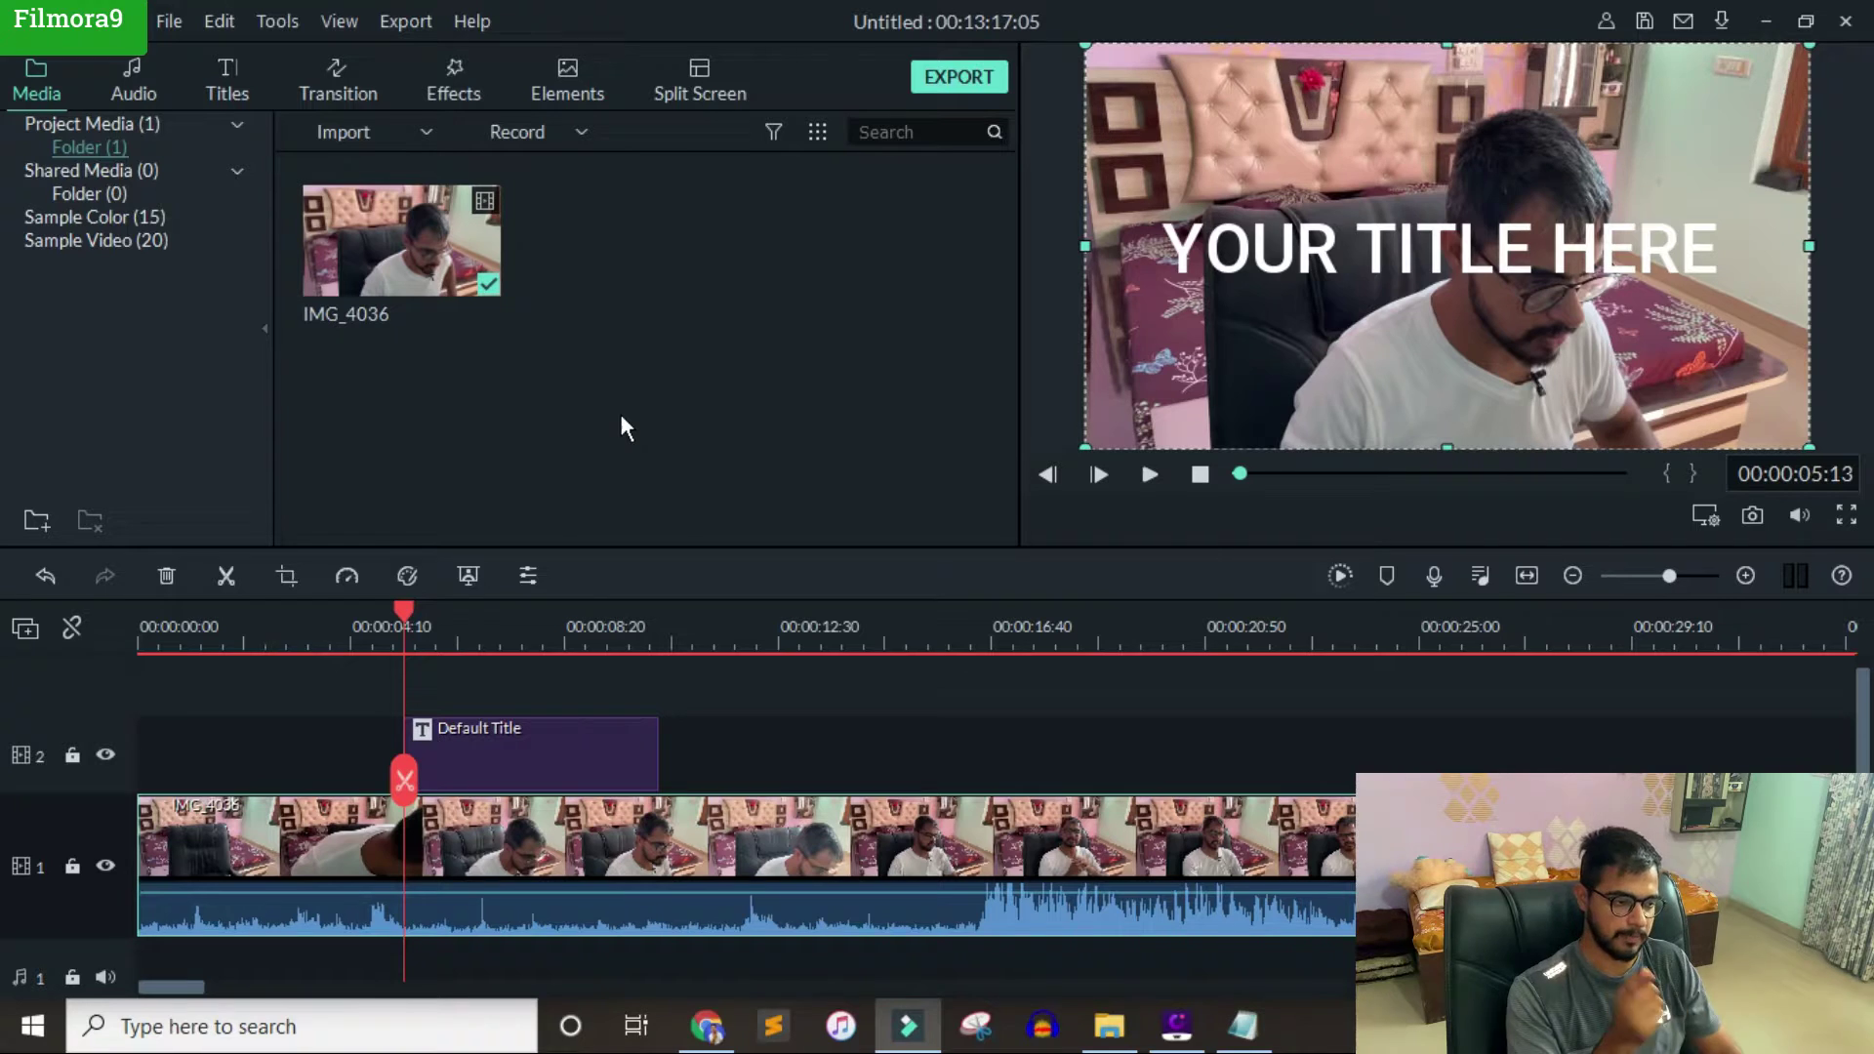
Step: Choose Record PC Screen from the Record menu, then show the Audio music library
{"action": "left_click", "coordinate": [530, 130]}
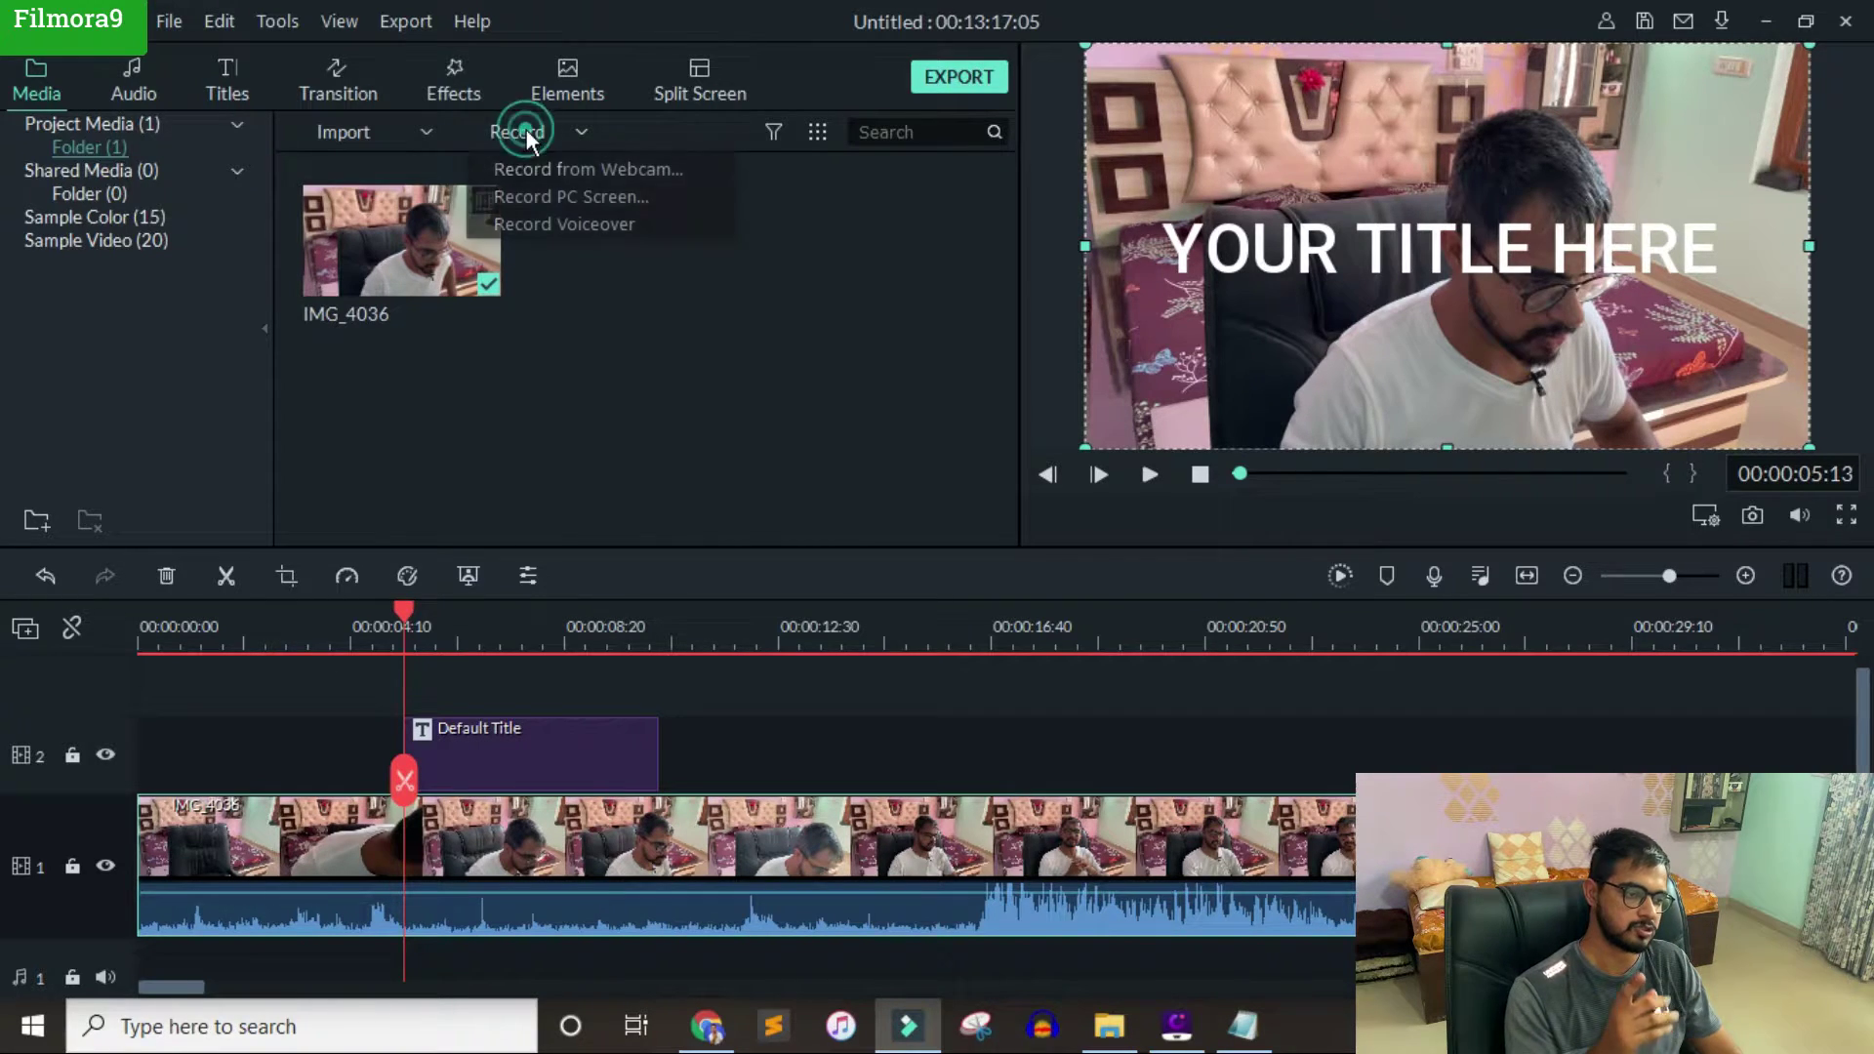
{"action": "left_click", "coordinate": [597, 199]}
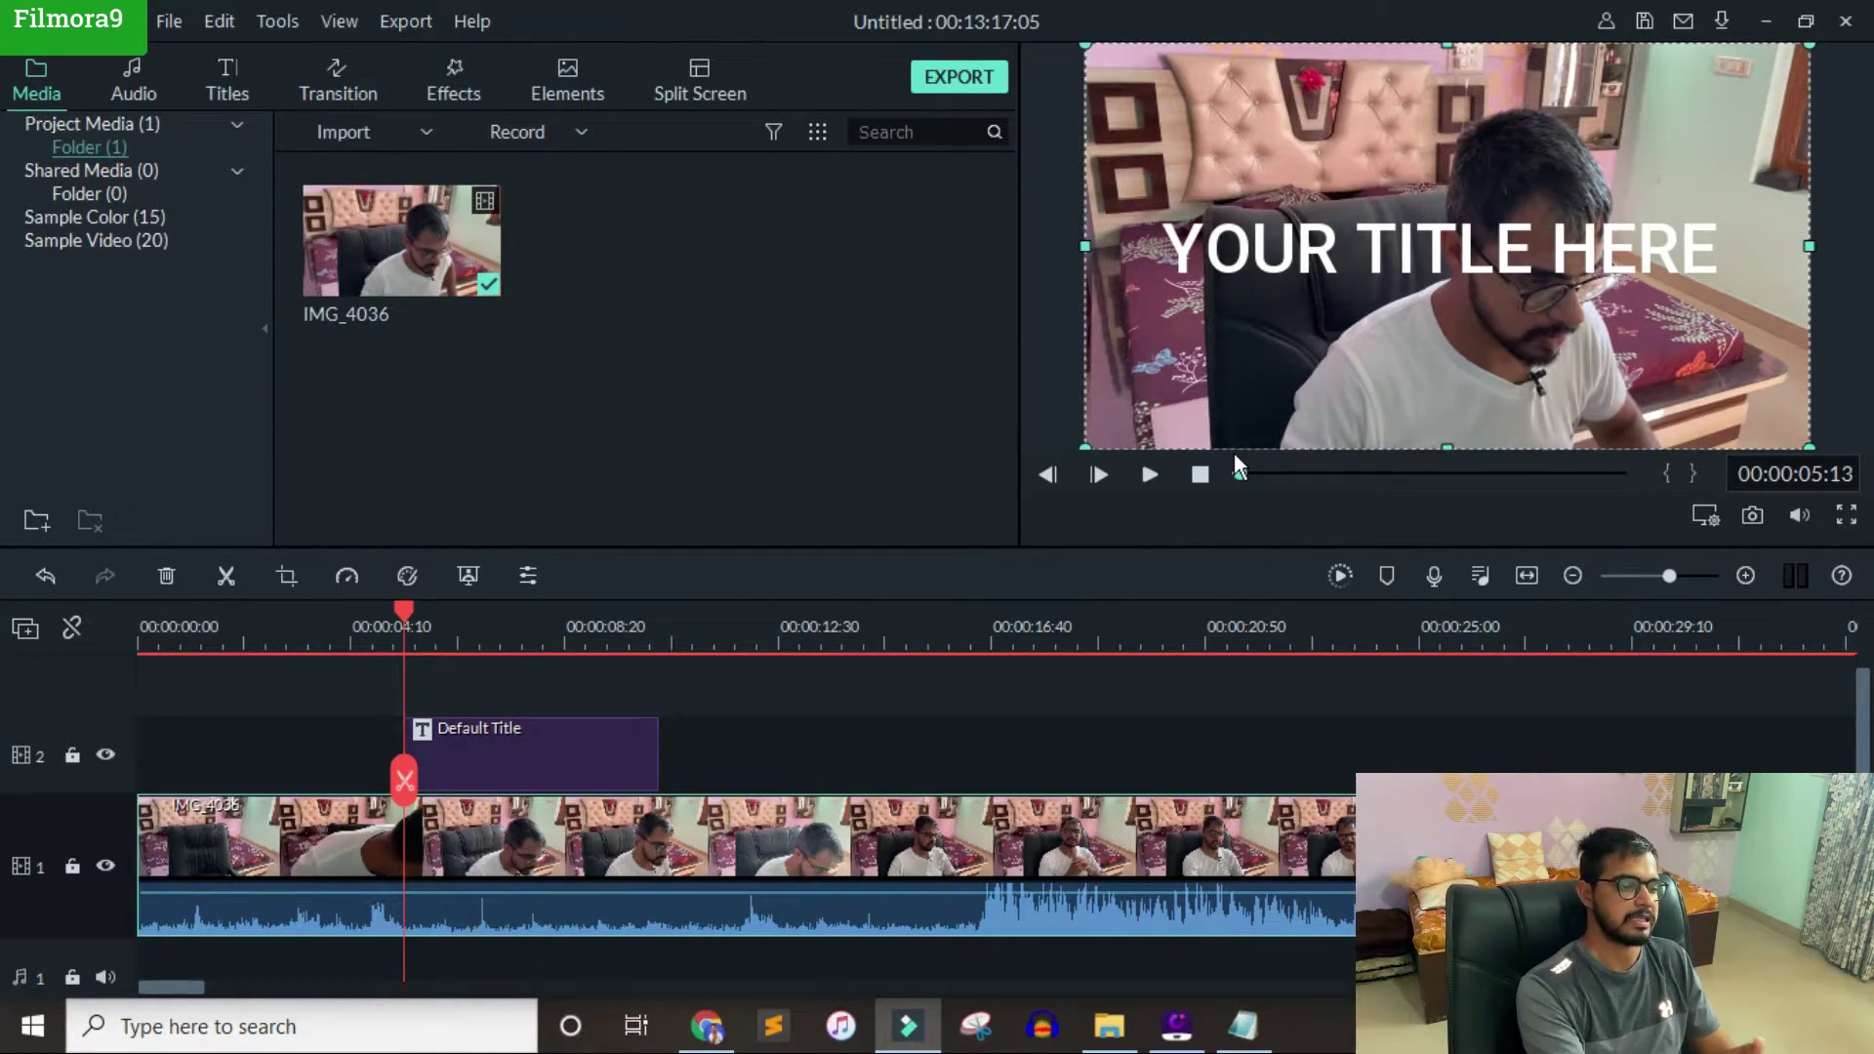
{"action": "left_click", "coordinate": [127, 93]}
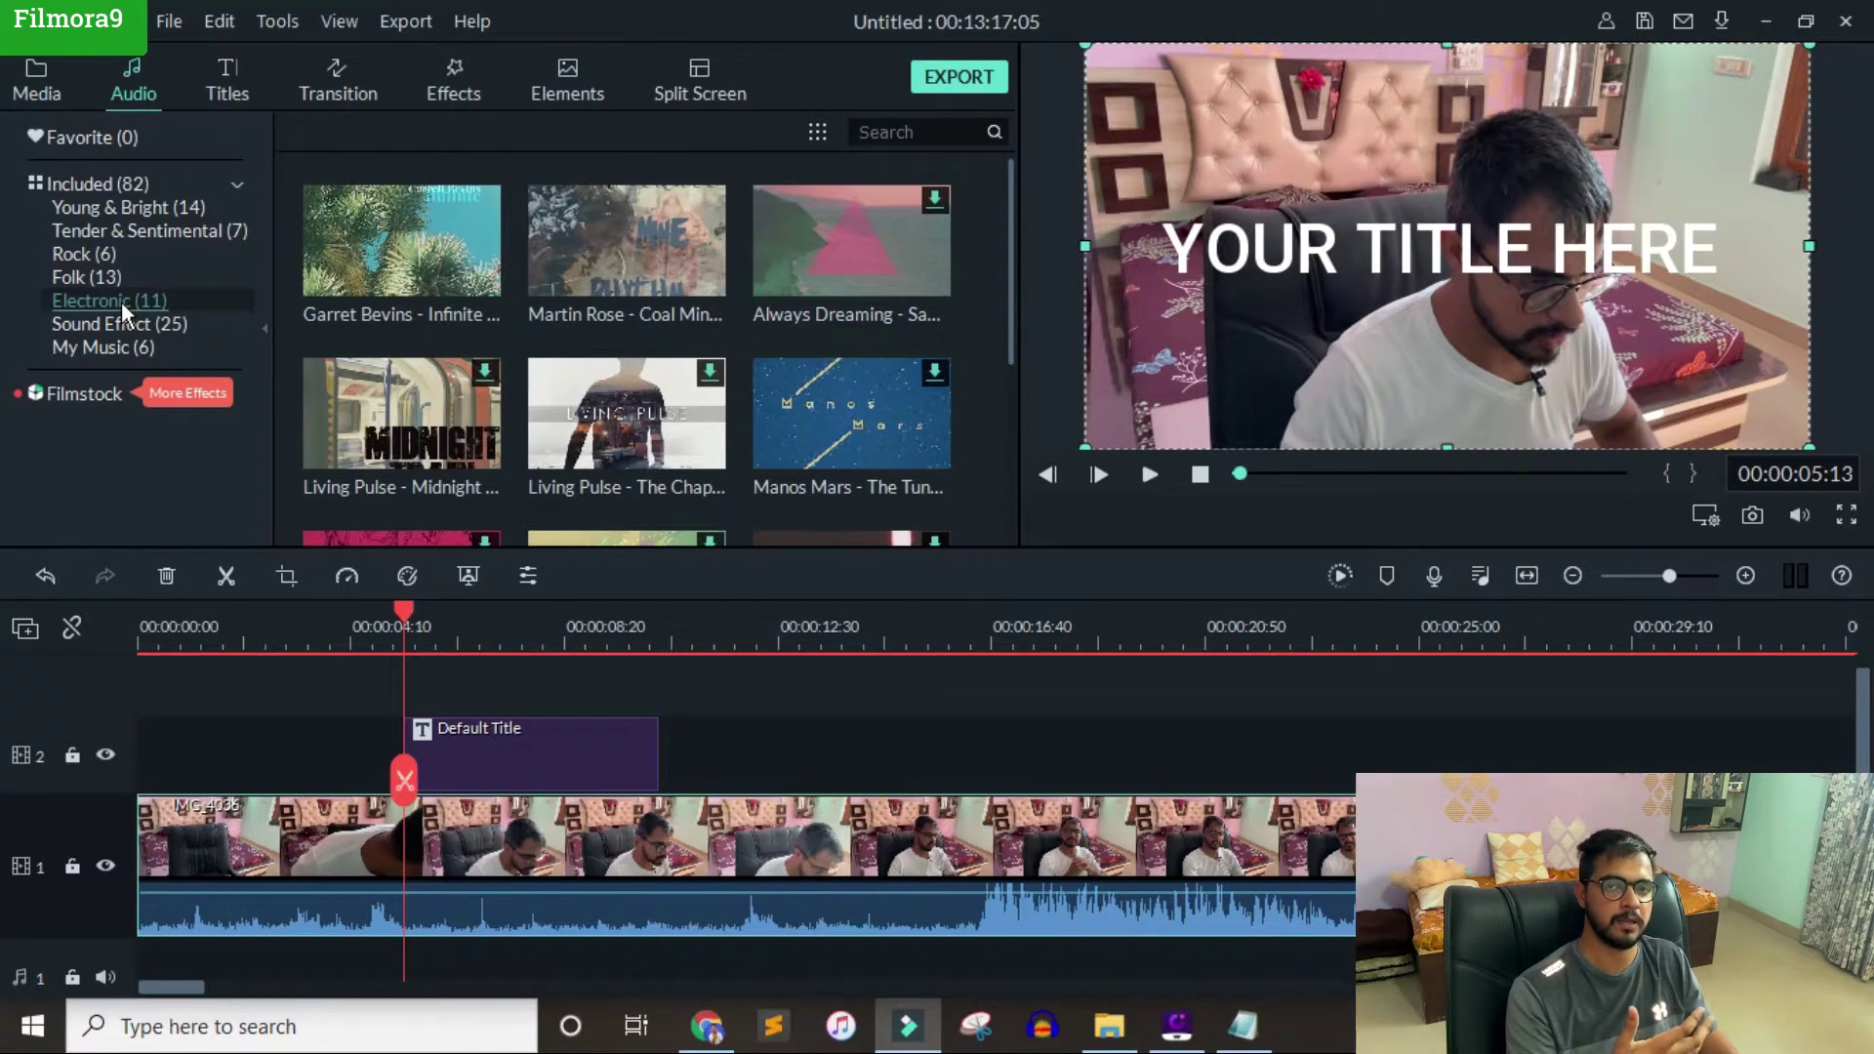
Step: Show the Openers title presets and open the Default Title clip in the text editor
{"action": "left_click", "coordinate": [230, 87]}
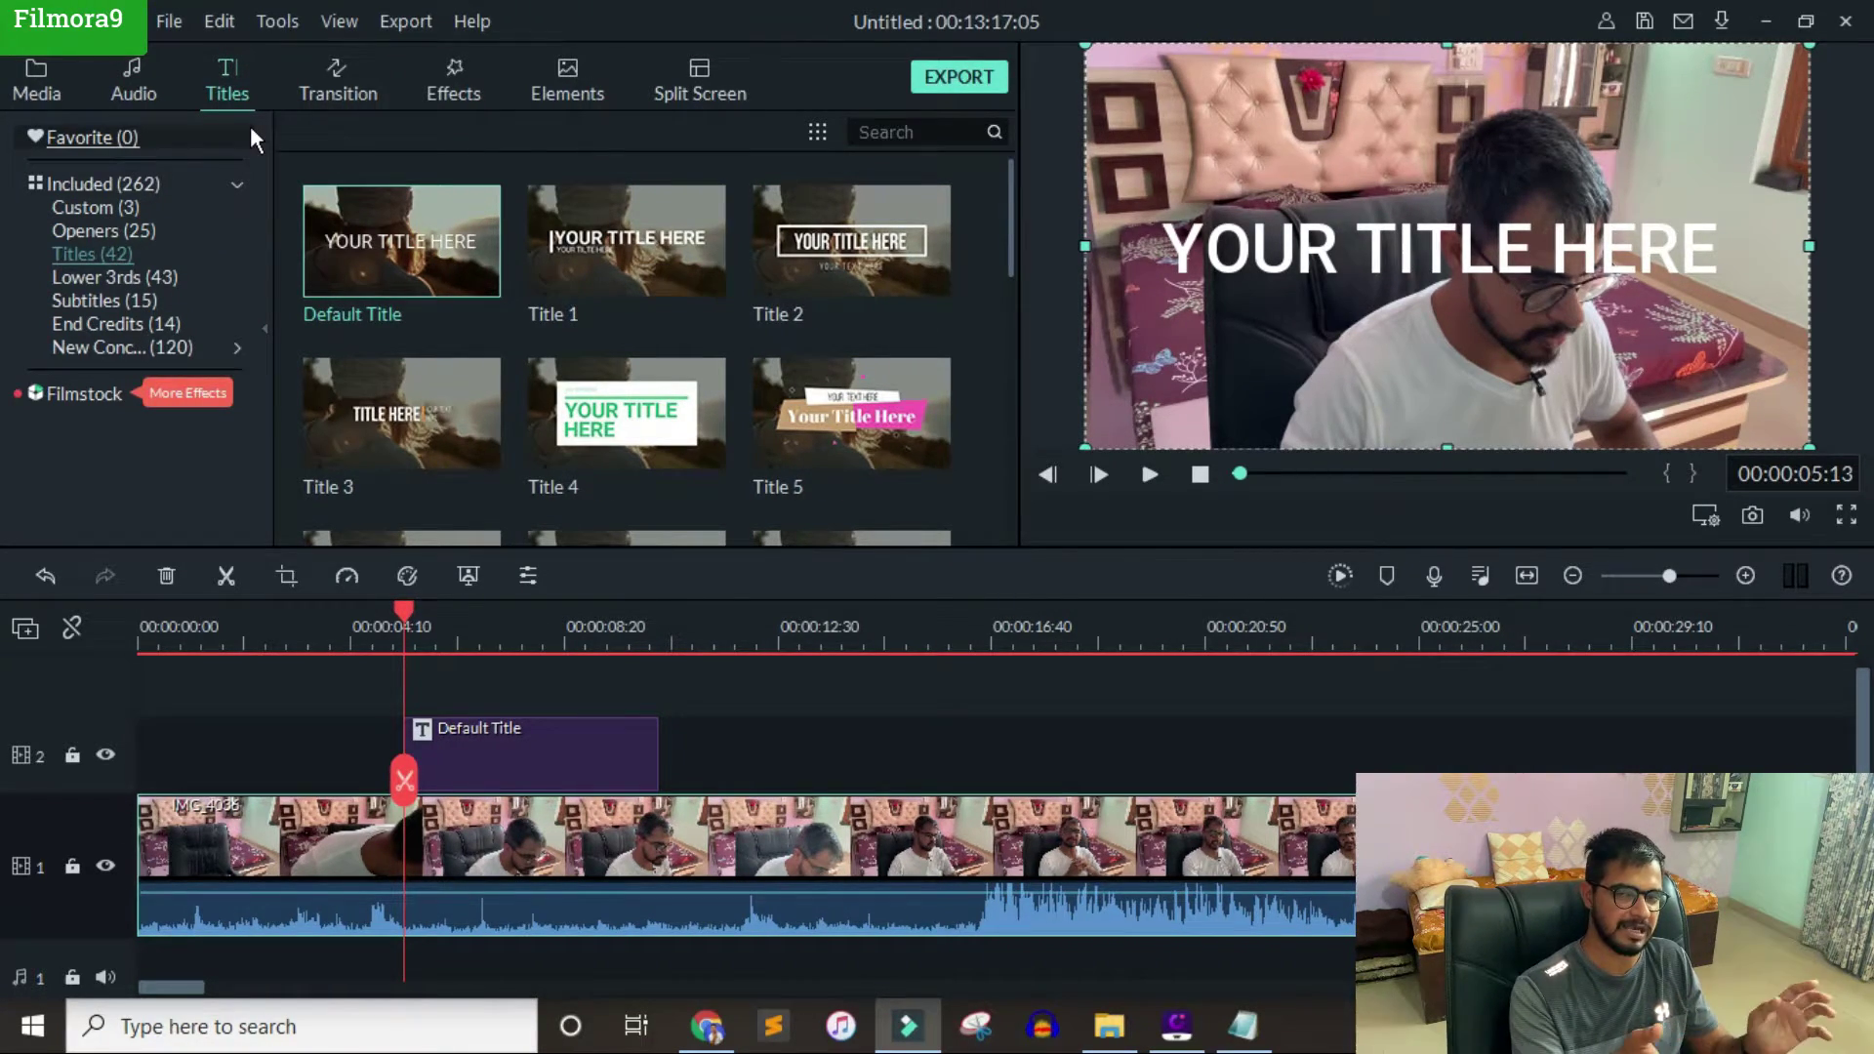
{"action": "left_click", "coordinate": [102, 230]}
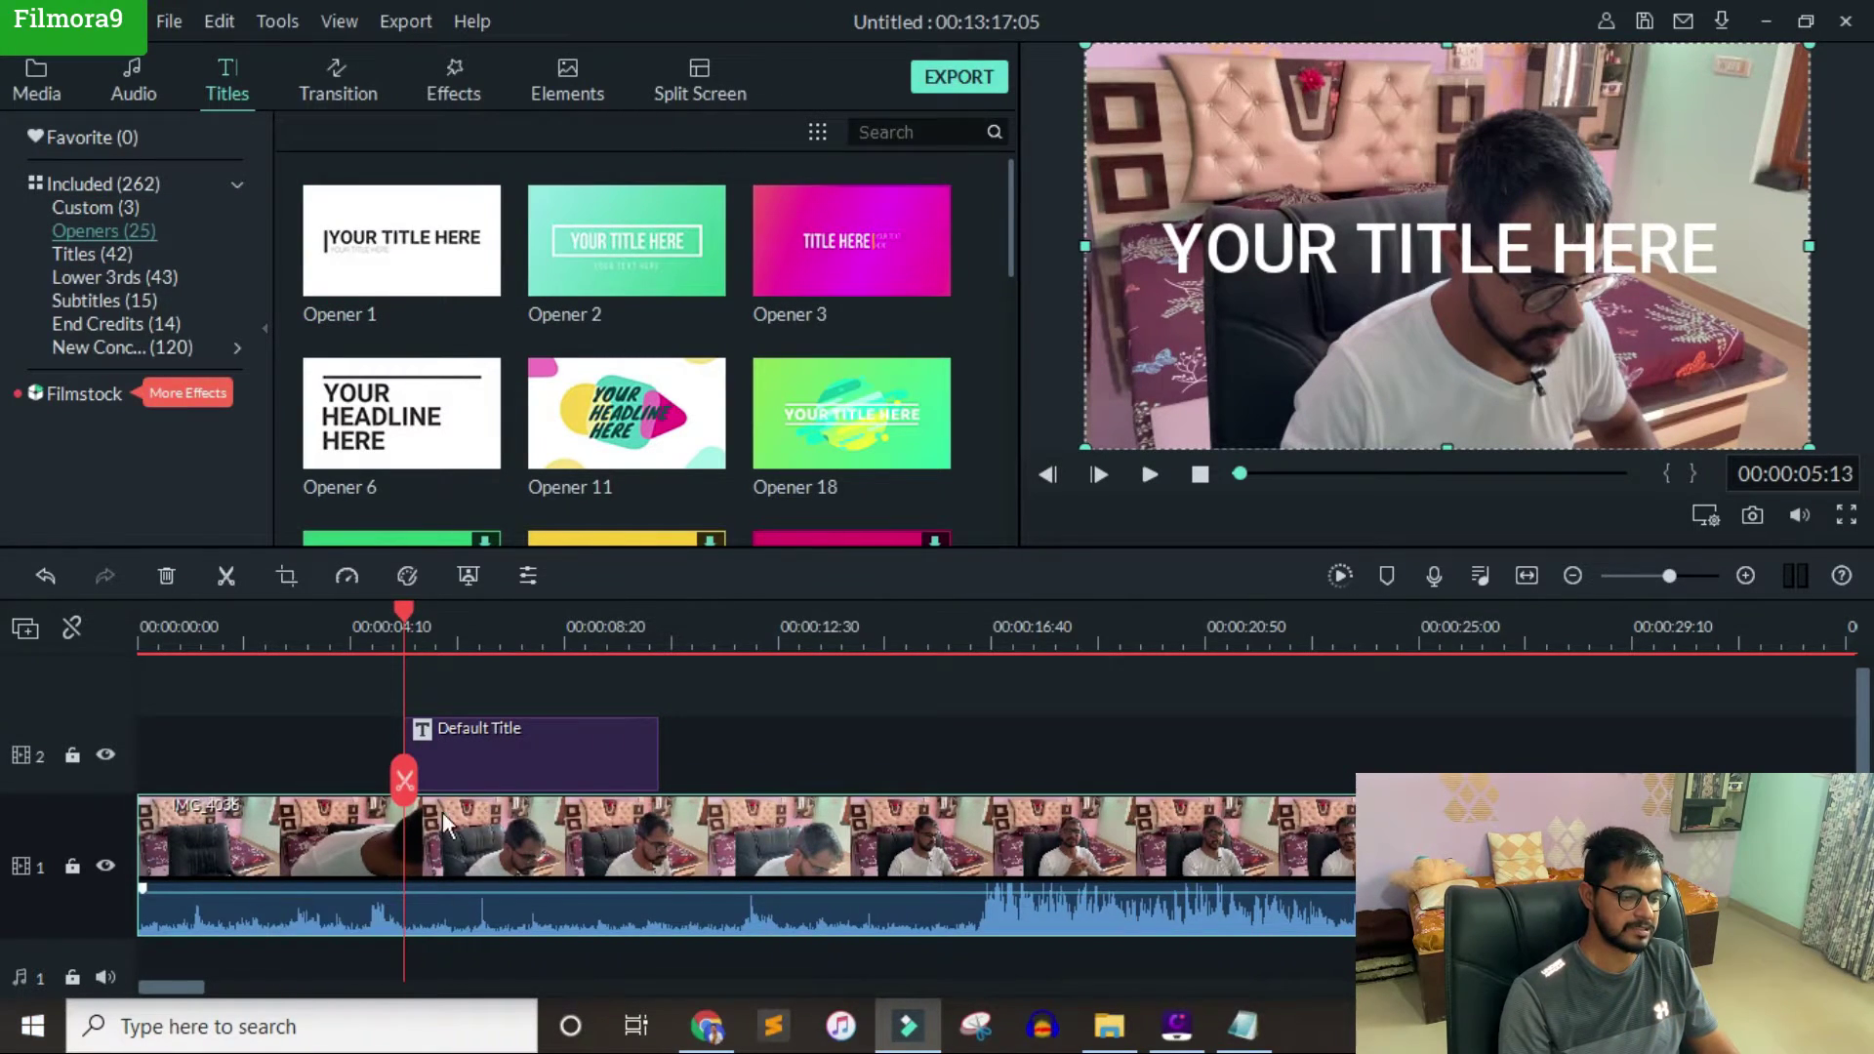
{"action": "double_click", "coordinate": [560, 732]}
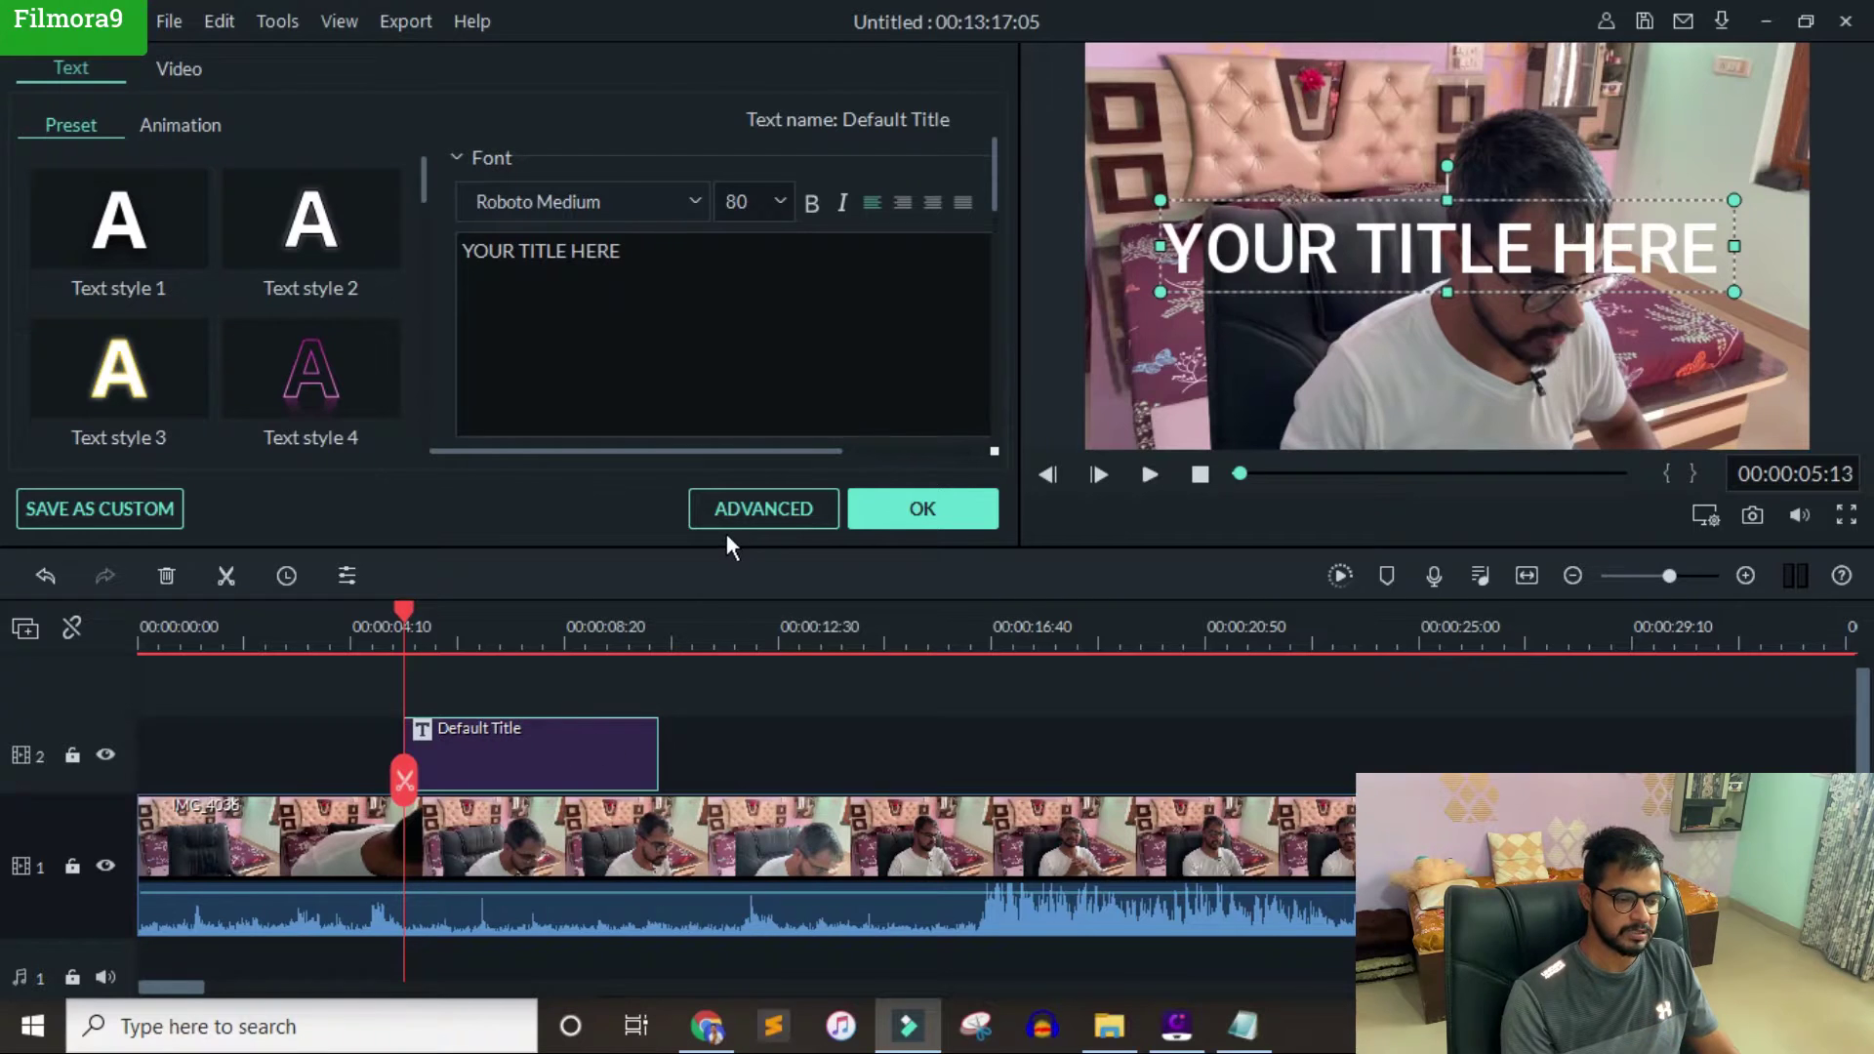
Step: In the advanced text editor, try Gradient Fill on the title, then revert to Text Fill
{"action": "left_click", "coordinate": [747, 509]}
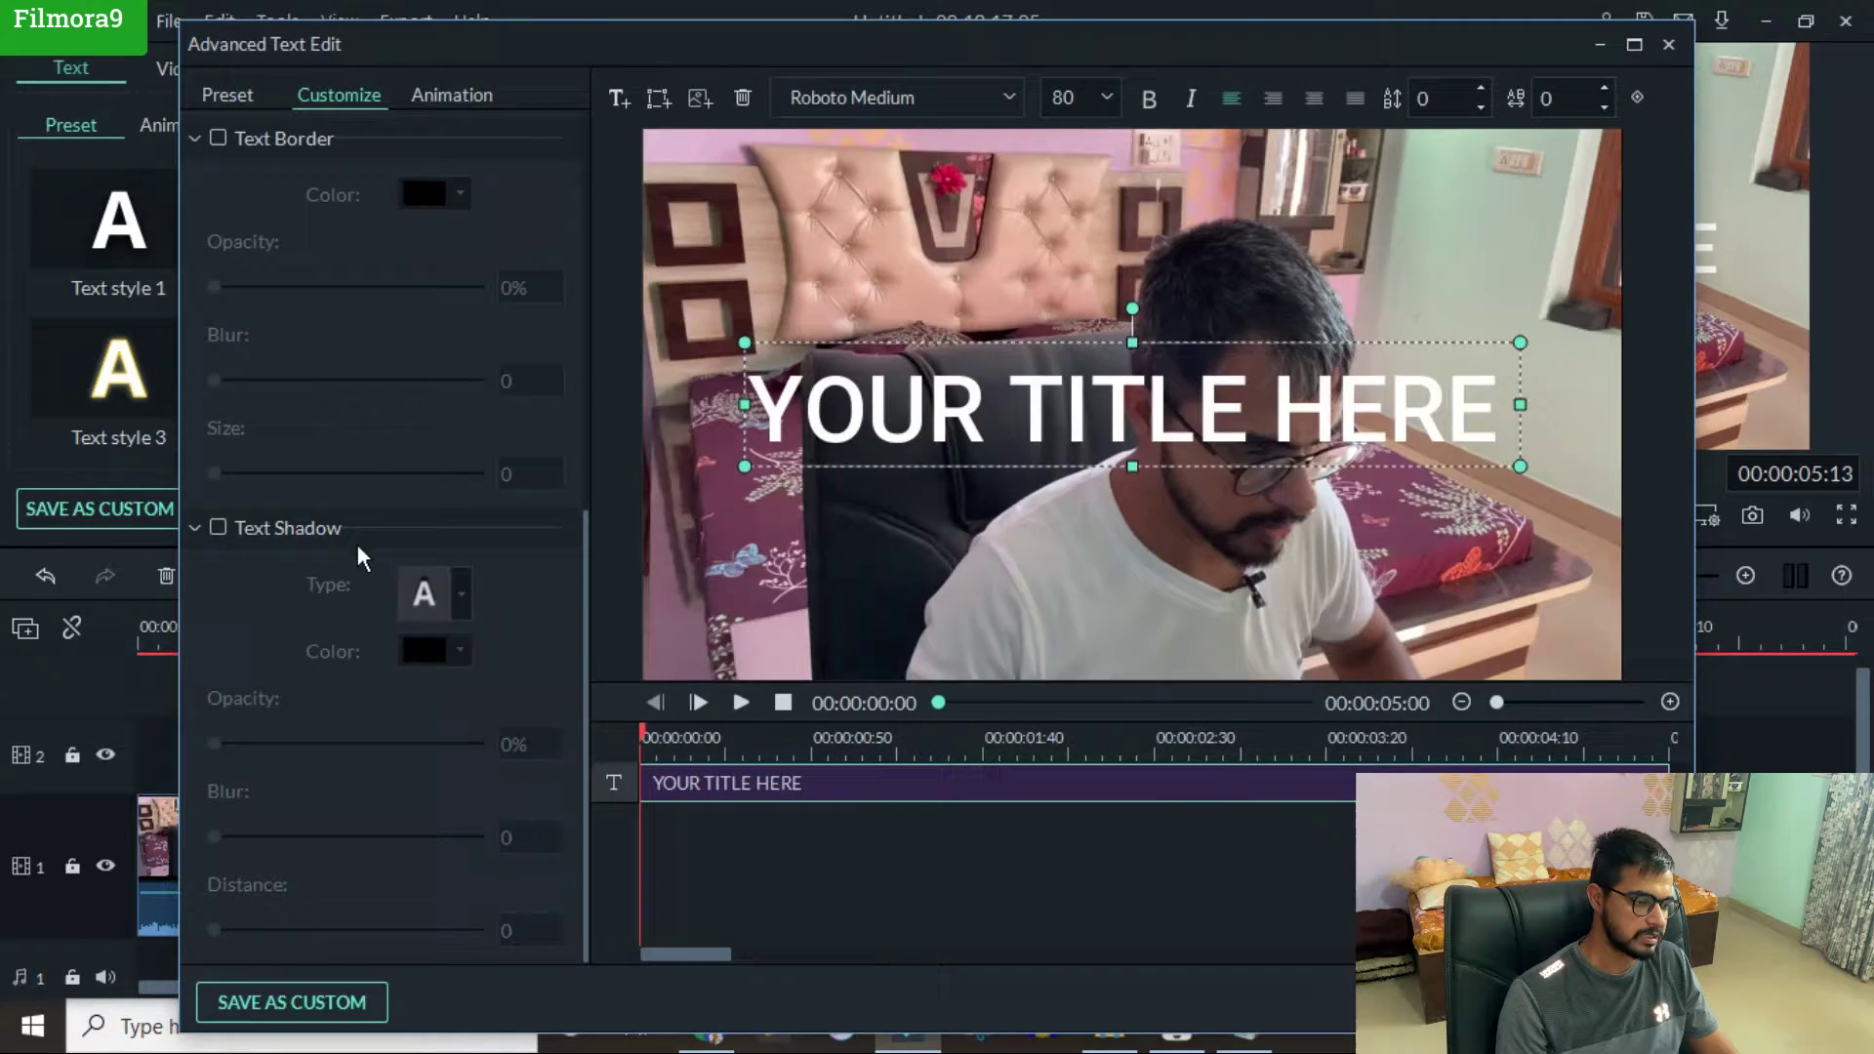
{"action": "left_click", "coordinate": [379, 521]}
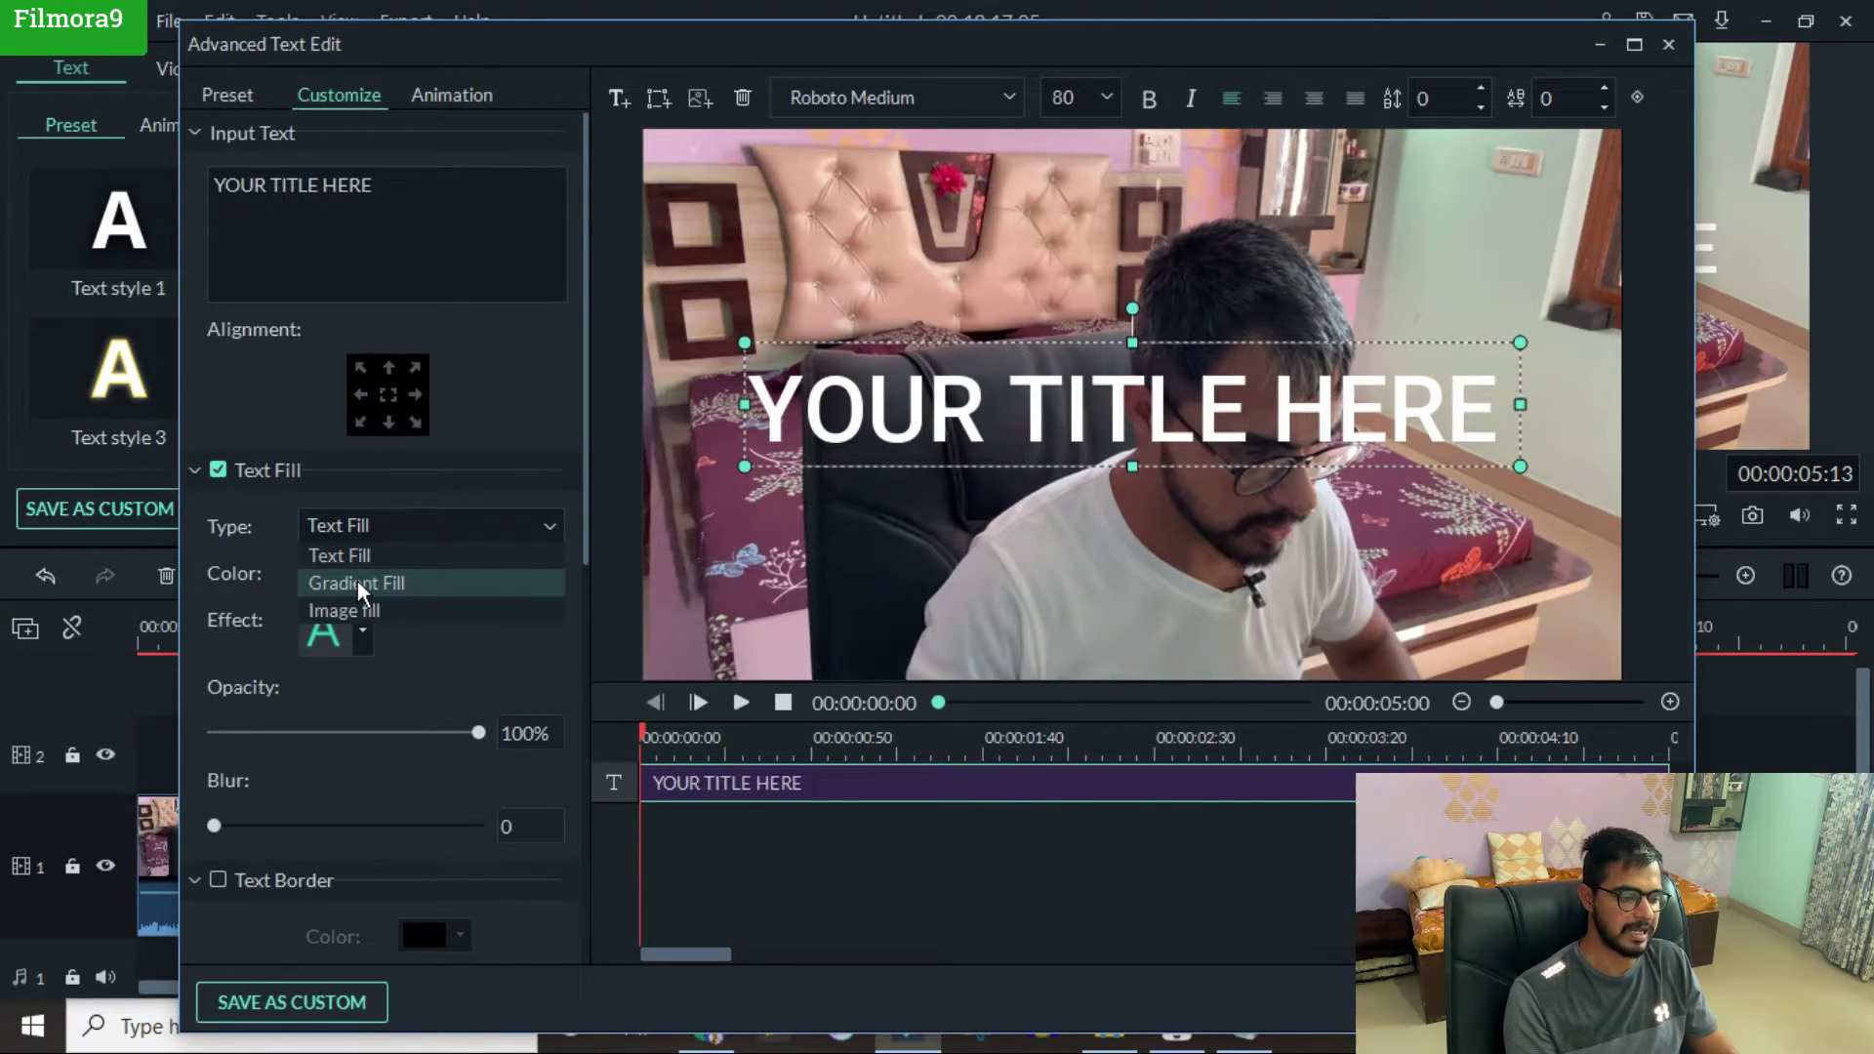
{"action": "left_click", "coordinate": [389, 582]}
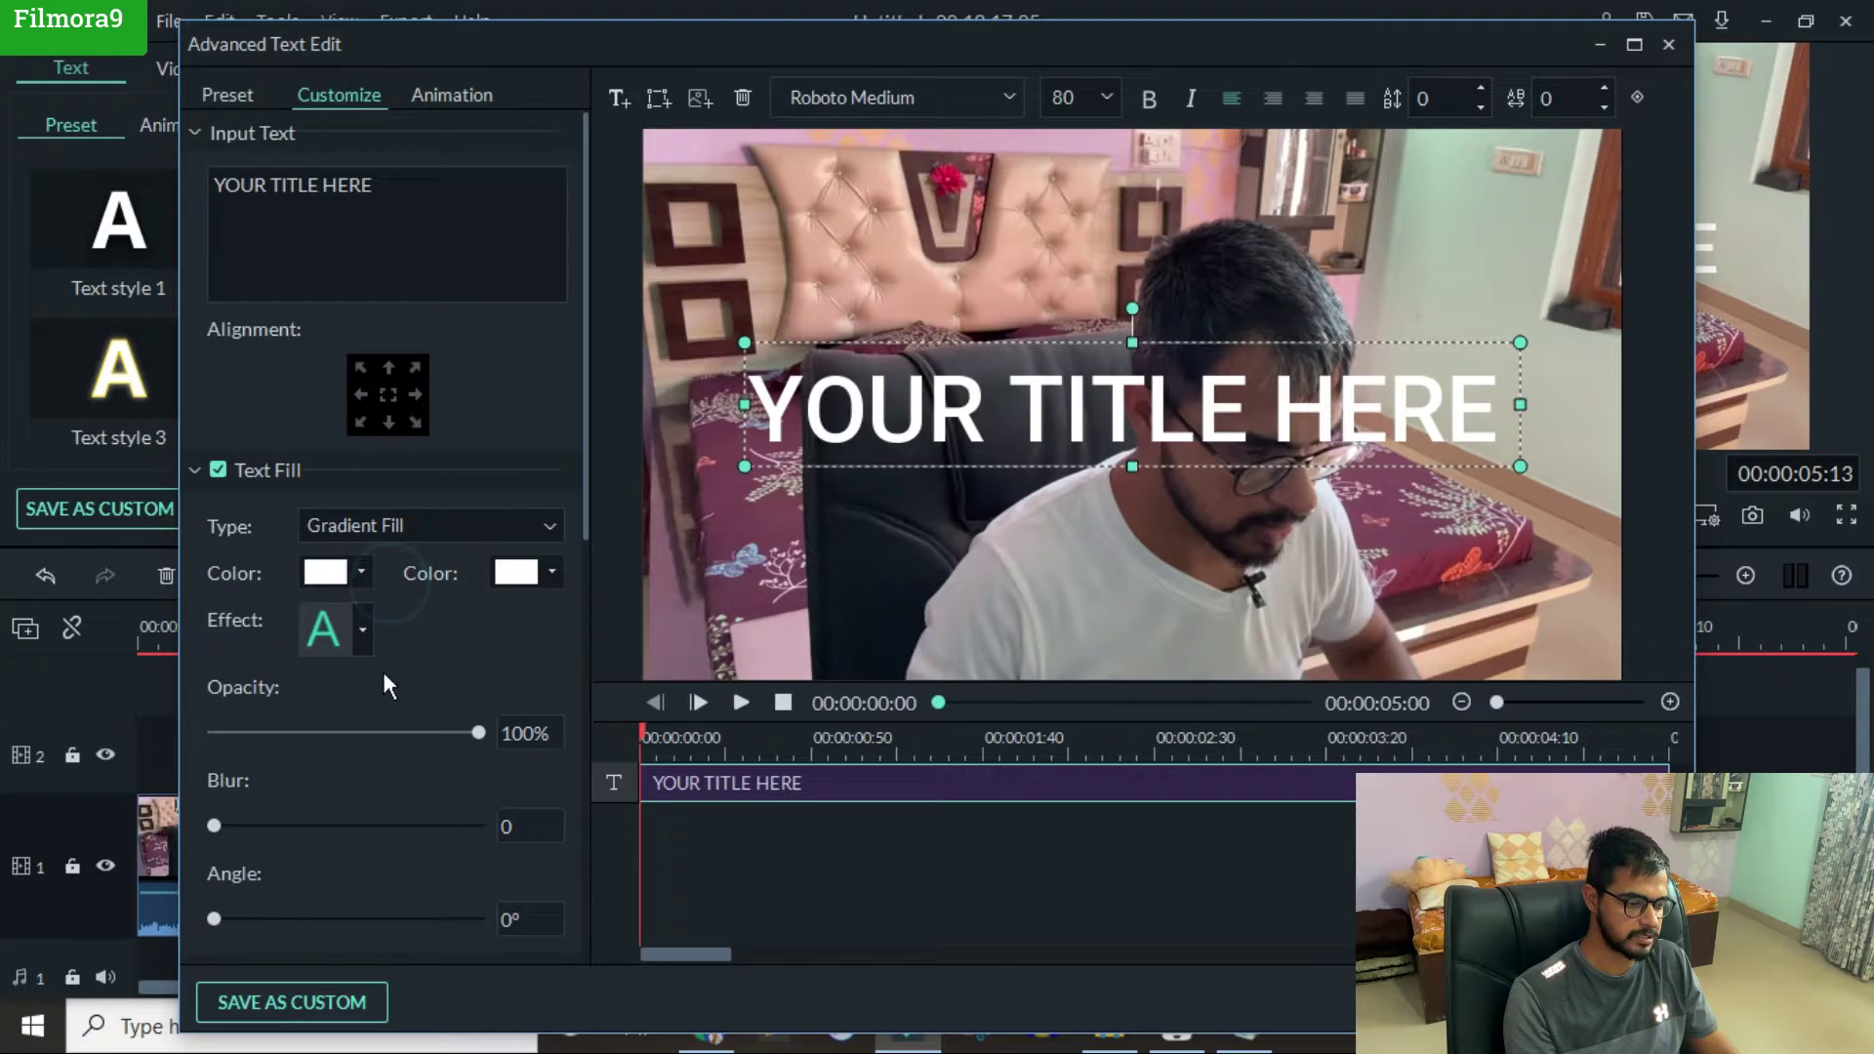
{"action": "left_click", "coordinate": [398, 533]}
{"action": "left_click", "coordinate": [381, 544]}
{"action": "scroll", "coordinate": [384, 753], "scroll_direction": "down", "scroll_amount": 5}
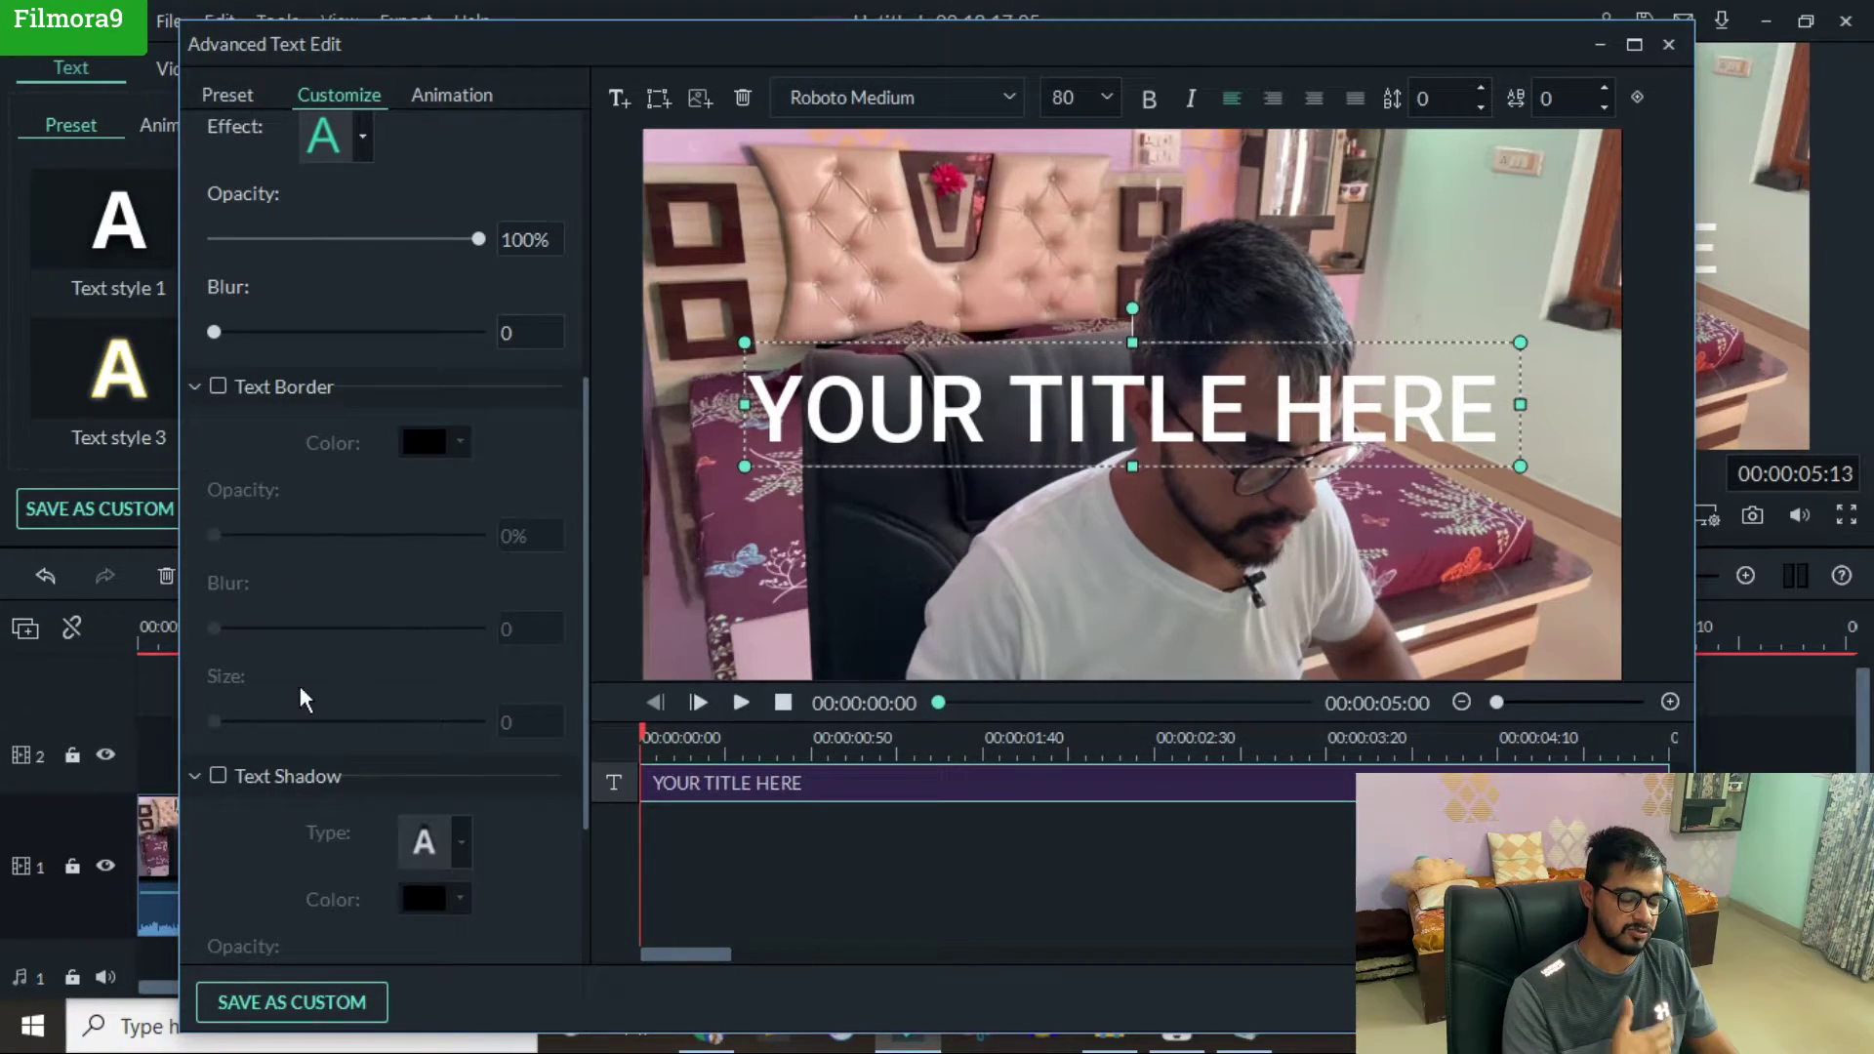
Step: Browse the title animation presets, then close the editor without saving changes
{"action": "left_click", "coordinate": [452, 96]}
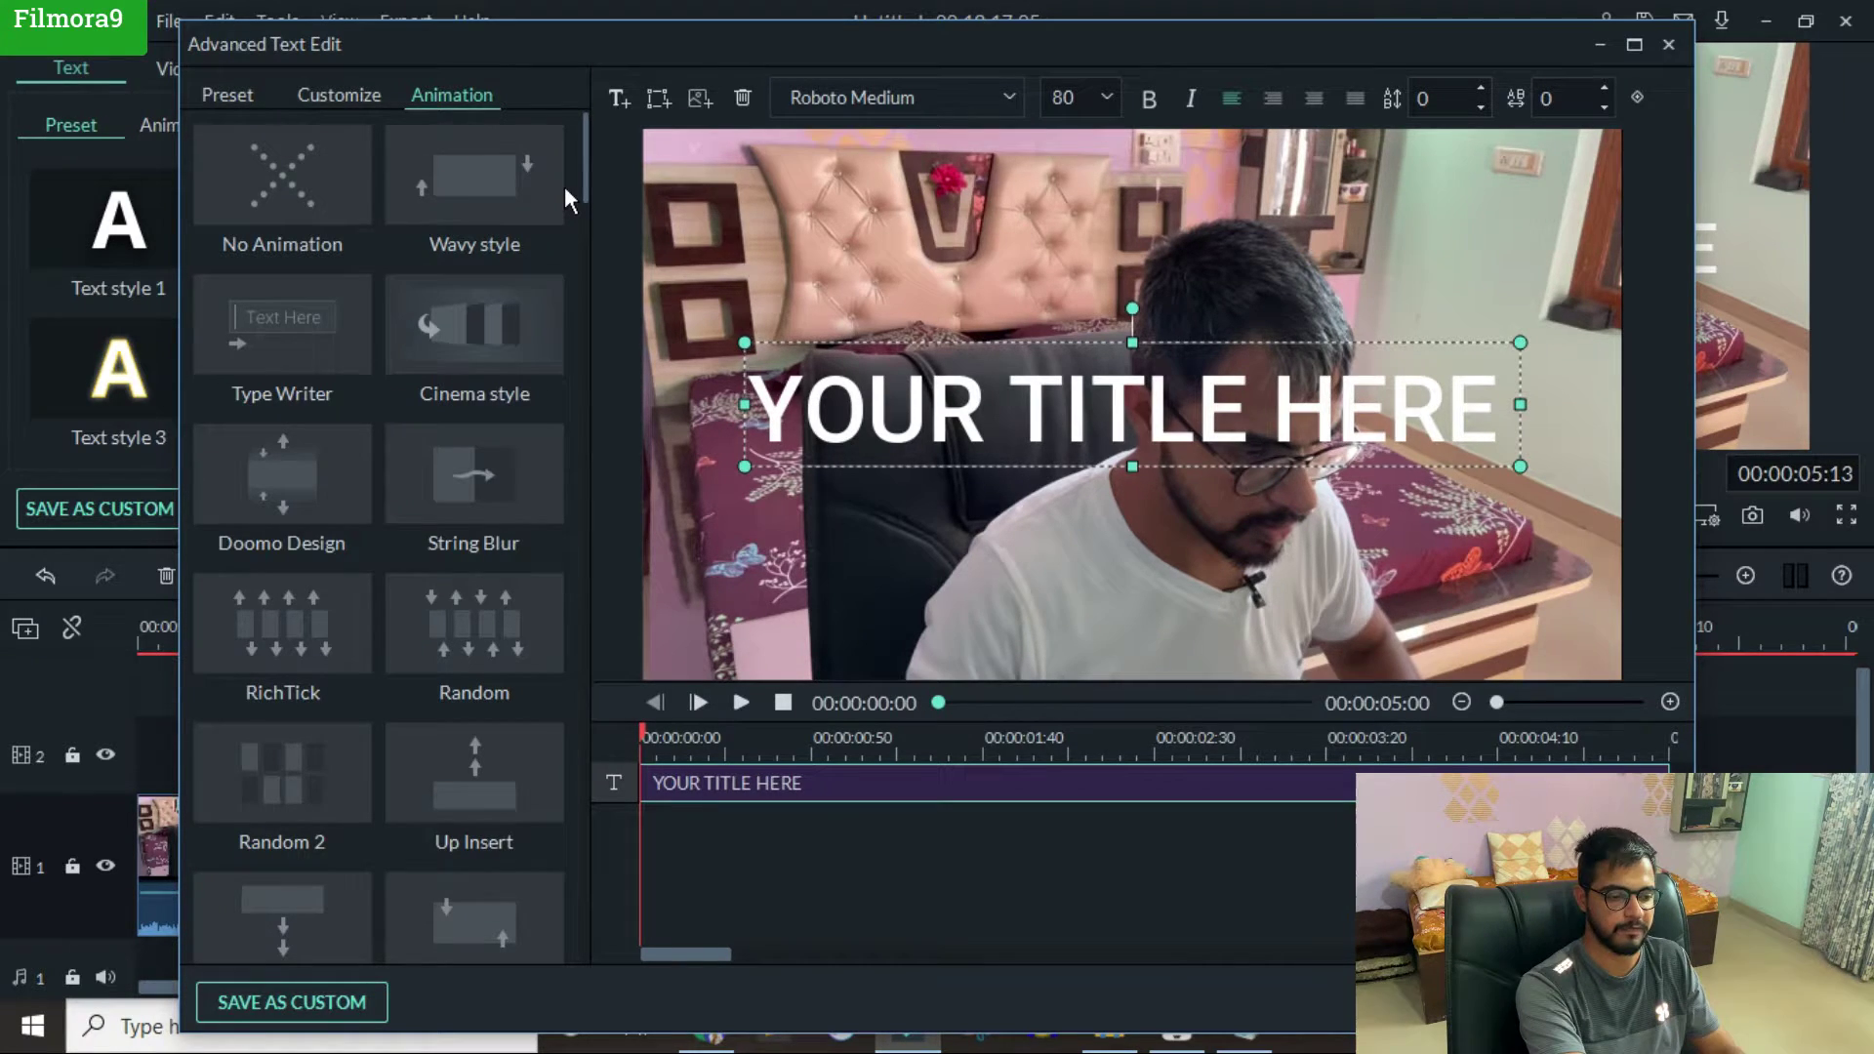
{"action": "key", "text": "Escape"}
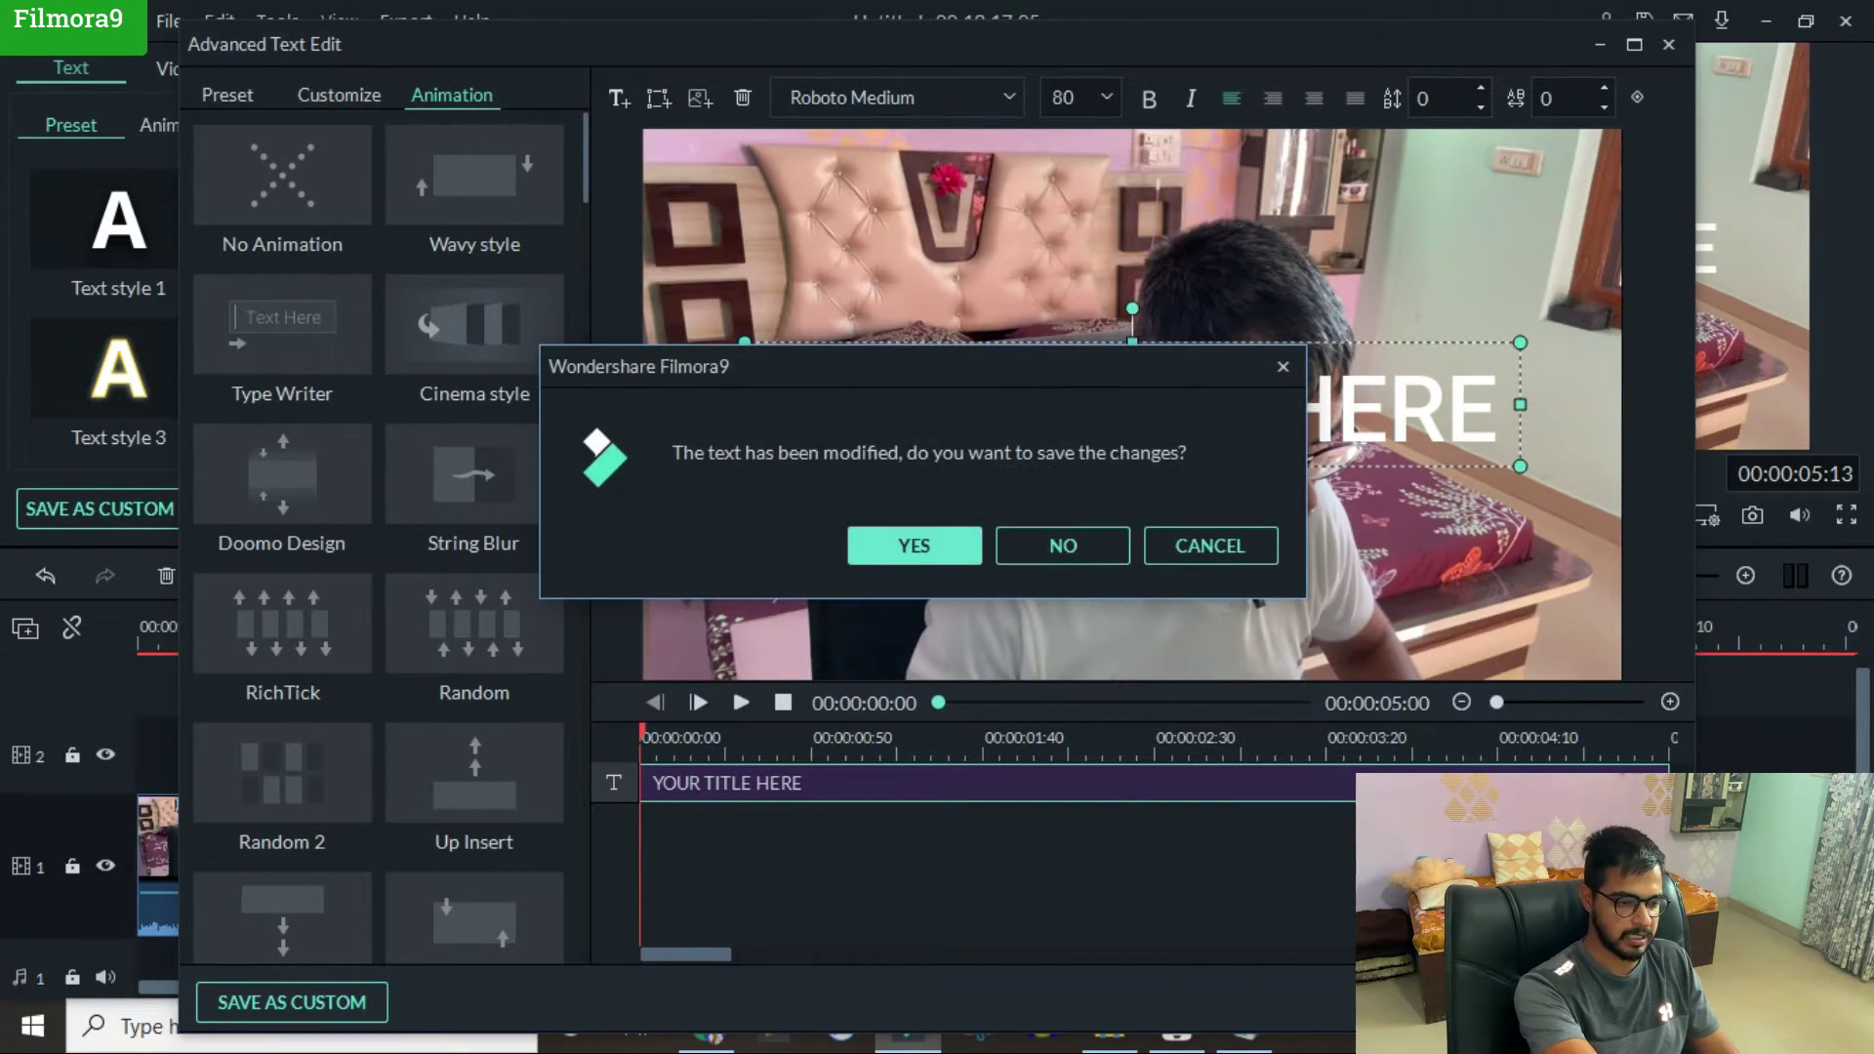
{"action": "left_click", "coordinate": [1091, 547]}
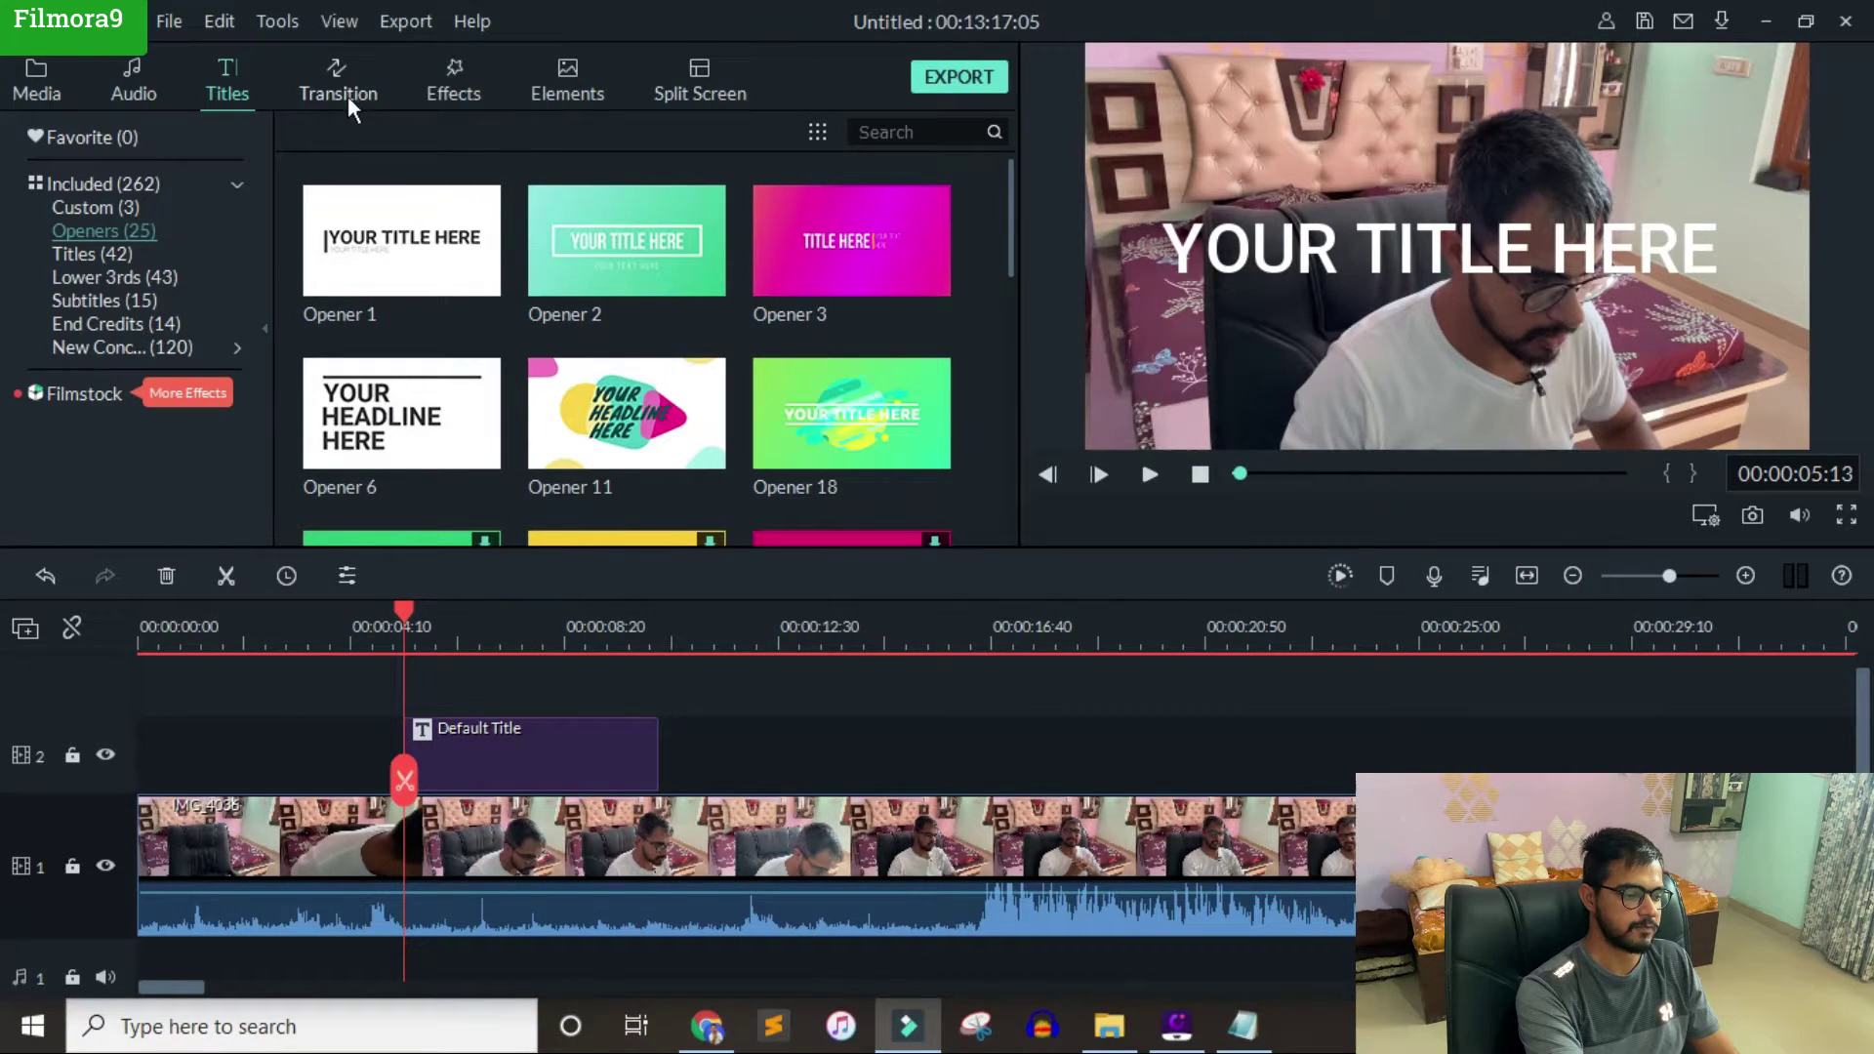
Step: Browse Transition, Effects and Elements, preview the 1977 effect, then show Split Screen presets
{"action": "left_click", "coordinate": [341, 76]}
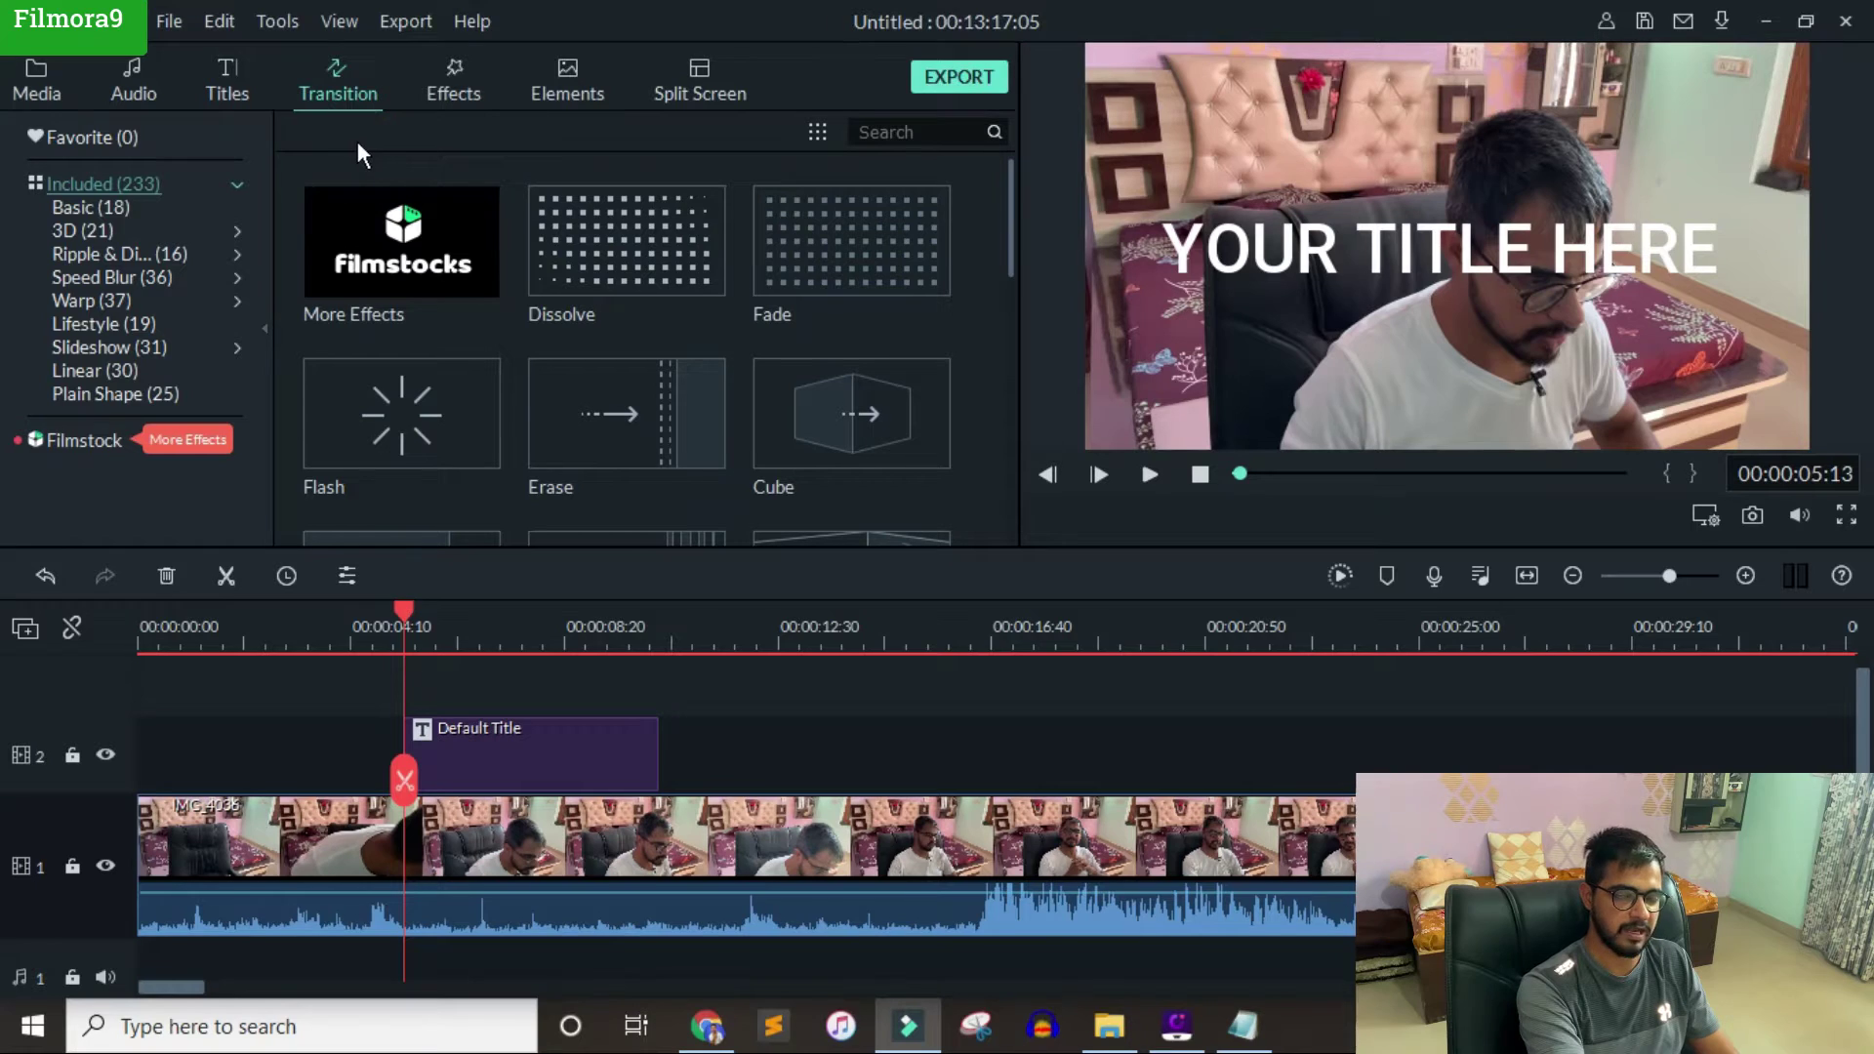
{"action": "left_click", "coordinate": [451, 84]}
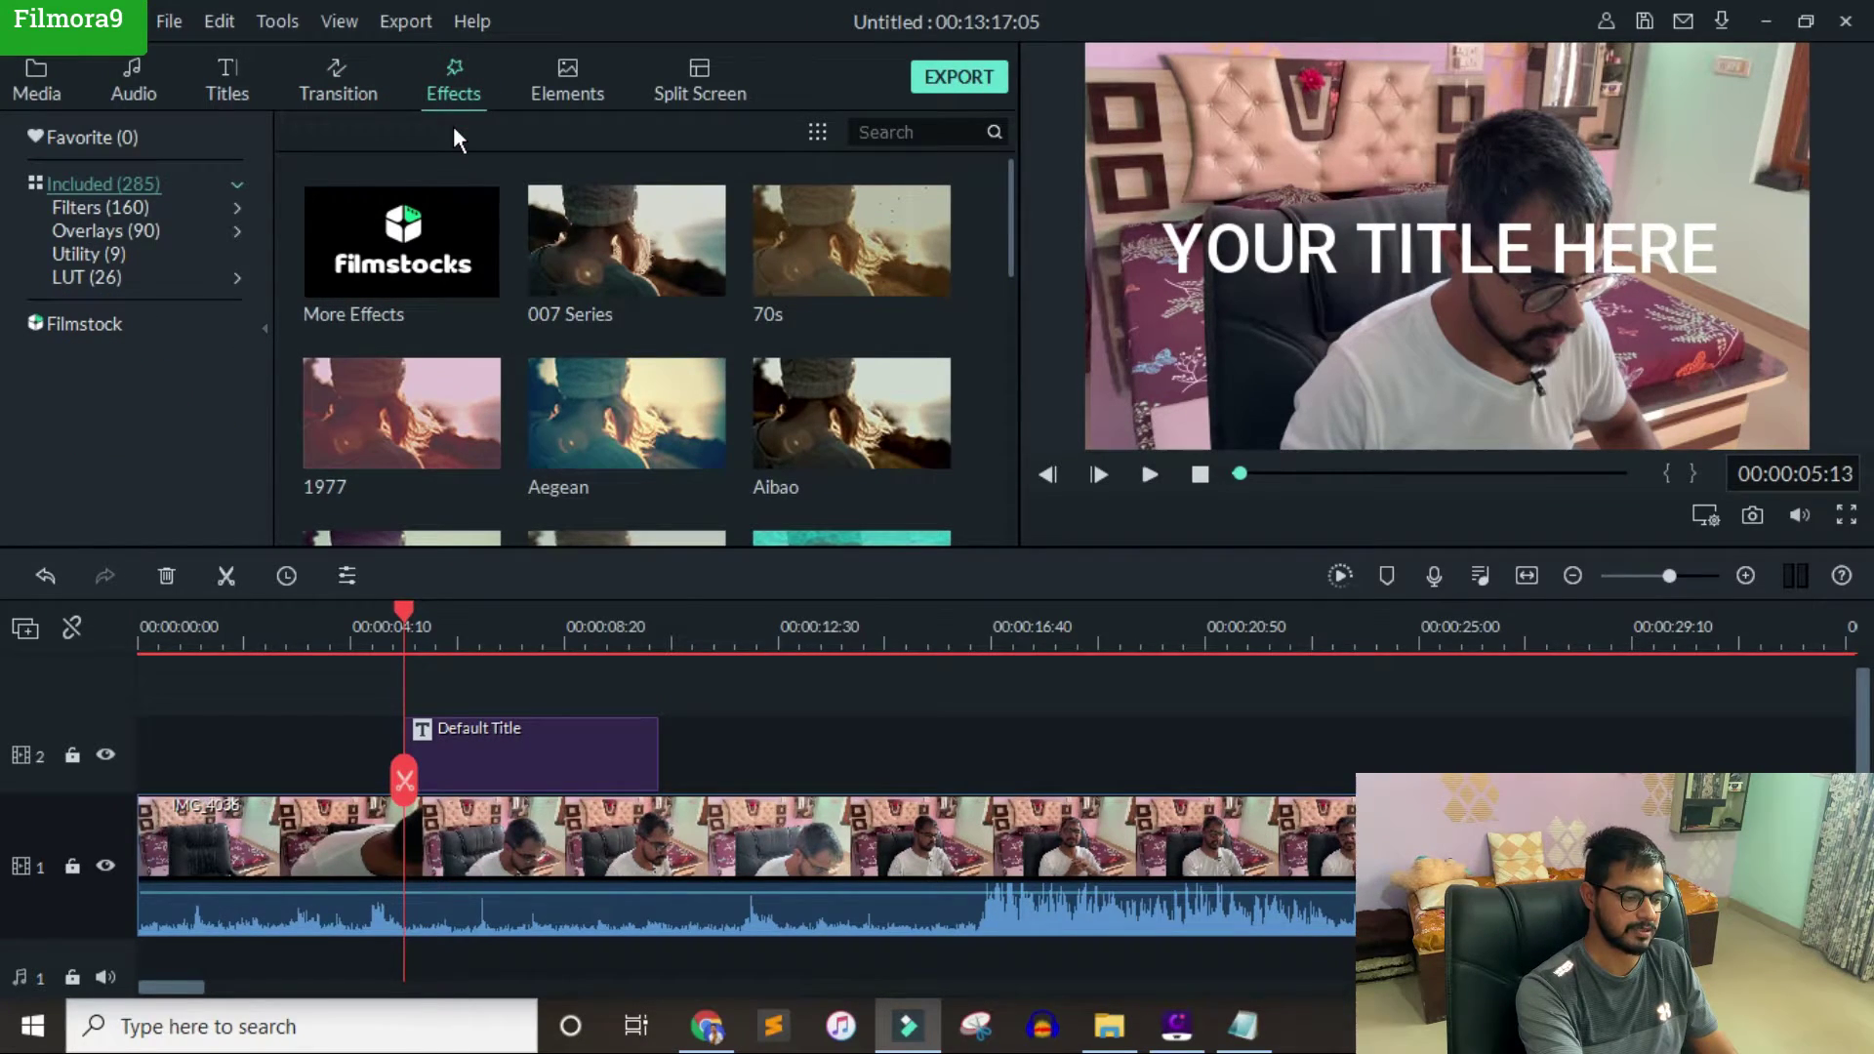
{"action": "left_click", "coordinate": [365, 436]}
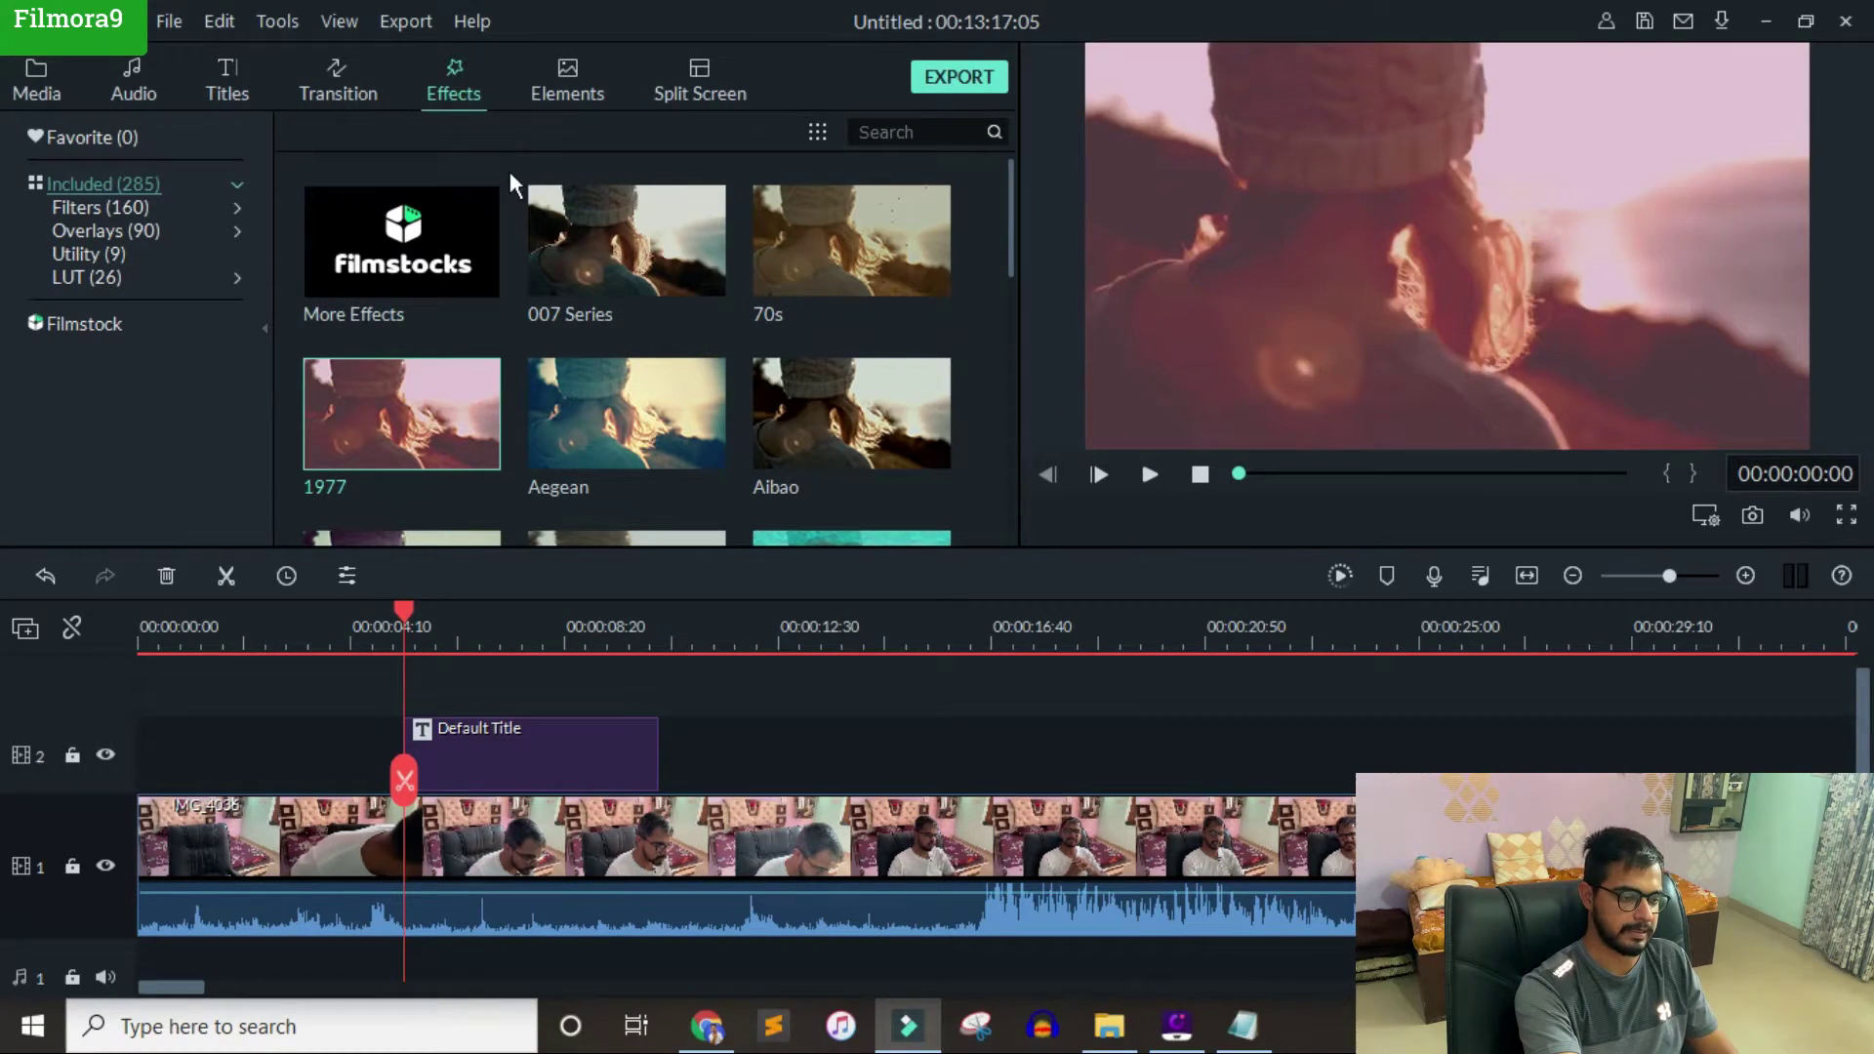
{"action": "left_click", "coordinate": [563, 92]}
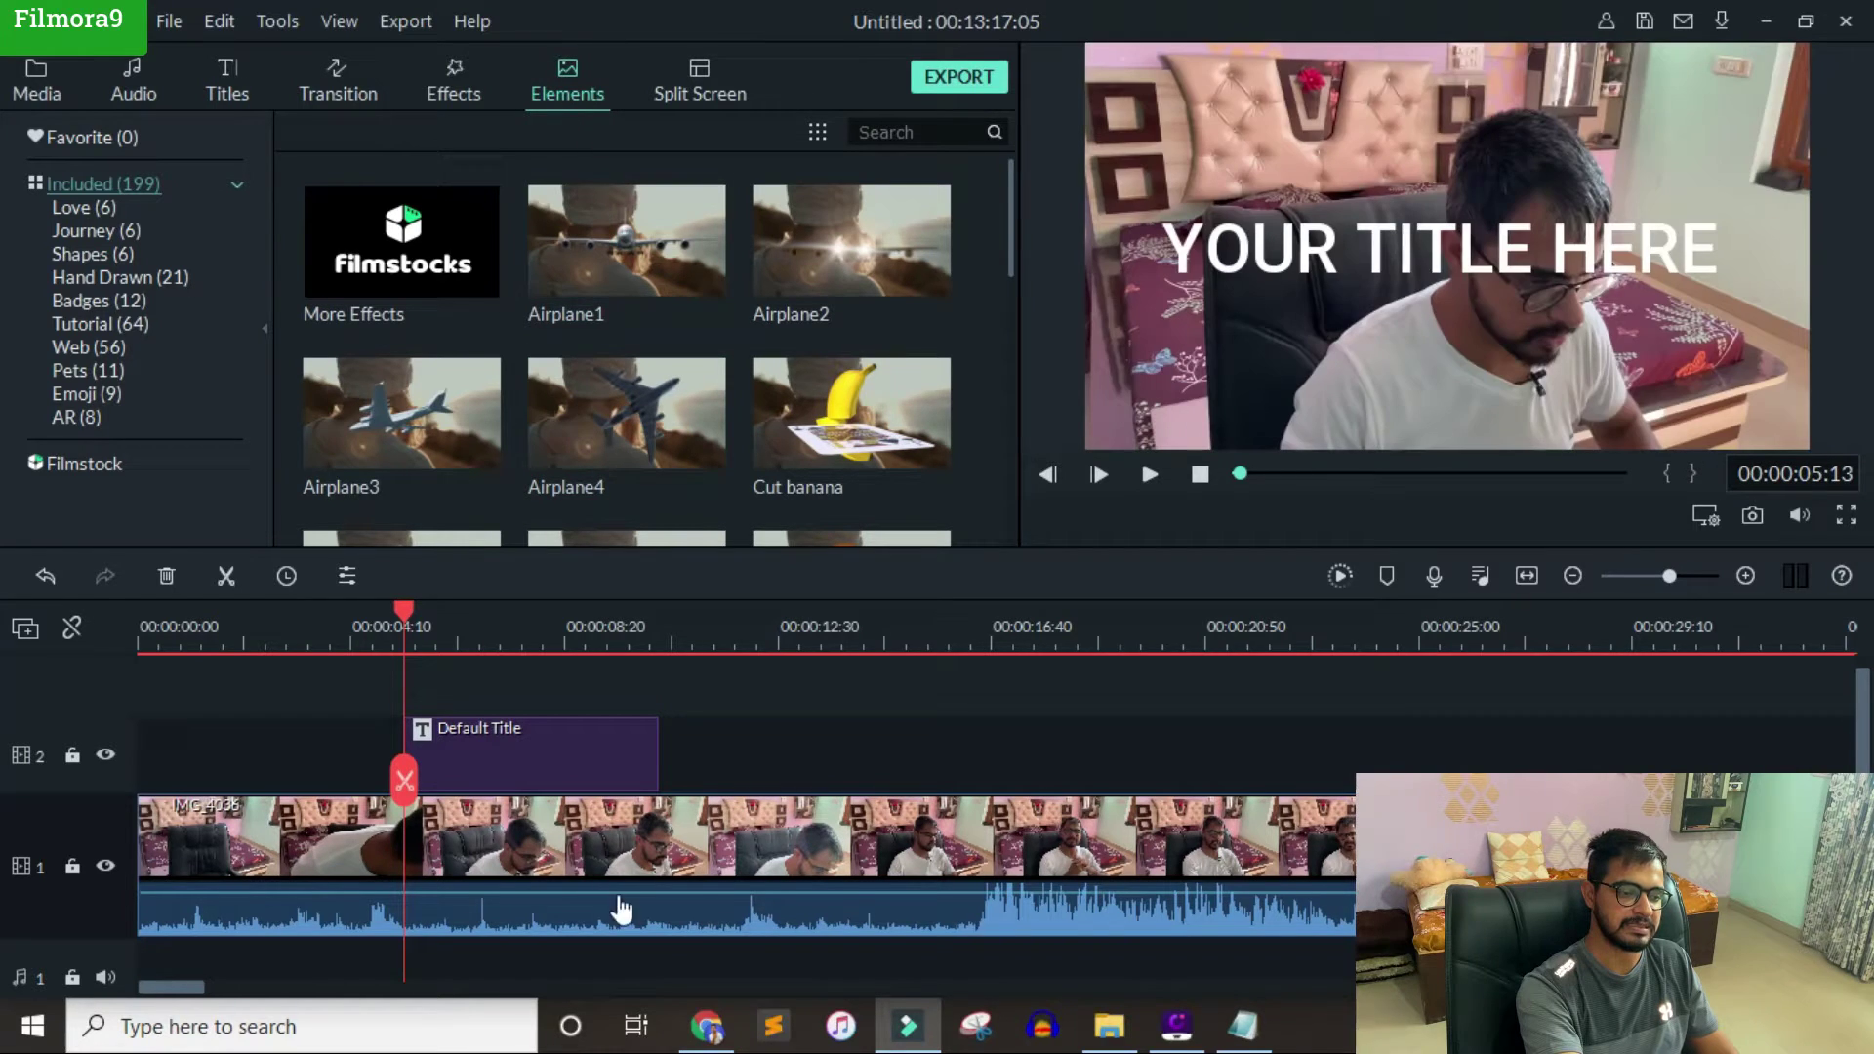
{"action": "left_click", "coordinate": [695, 90]}
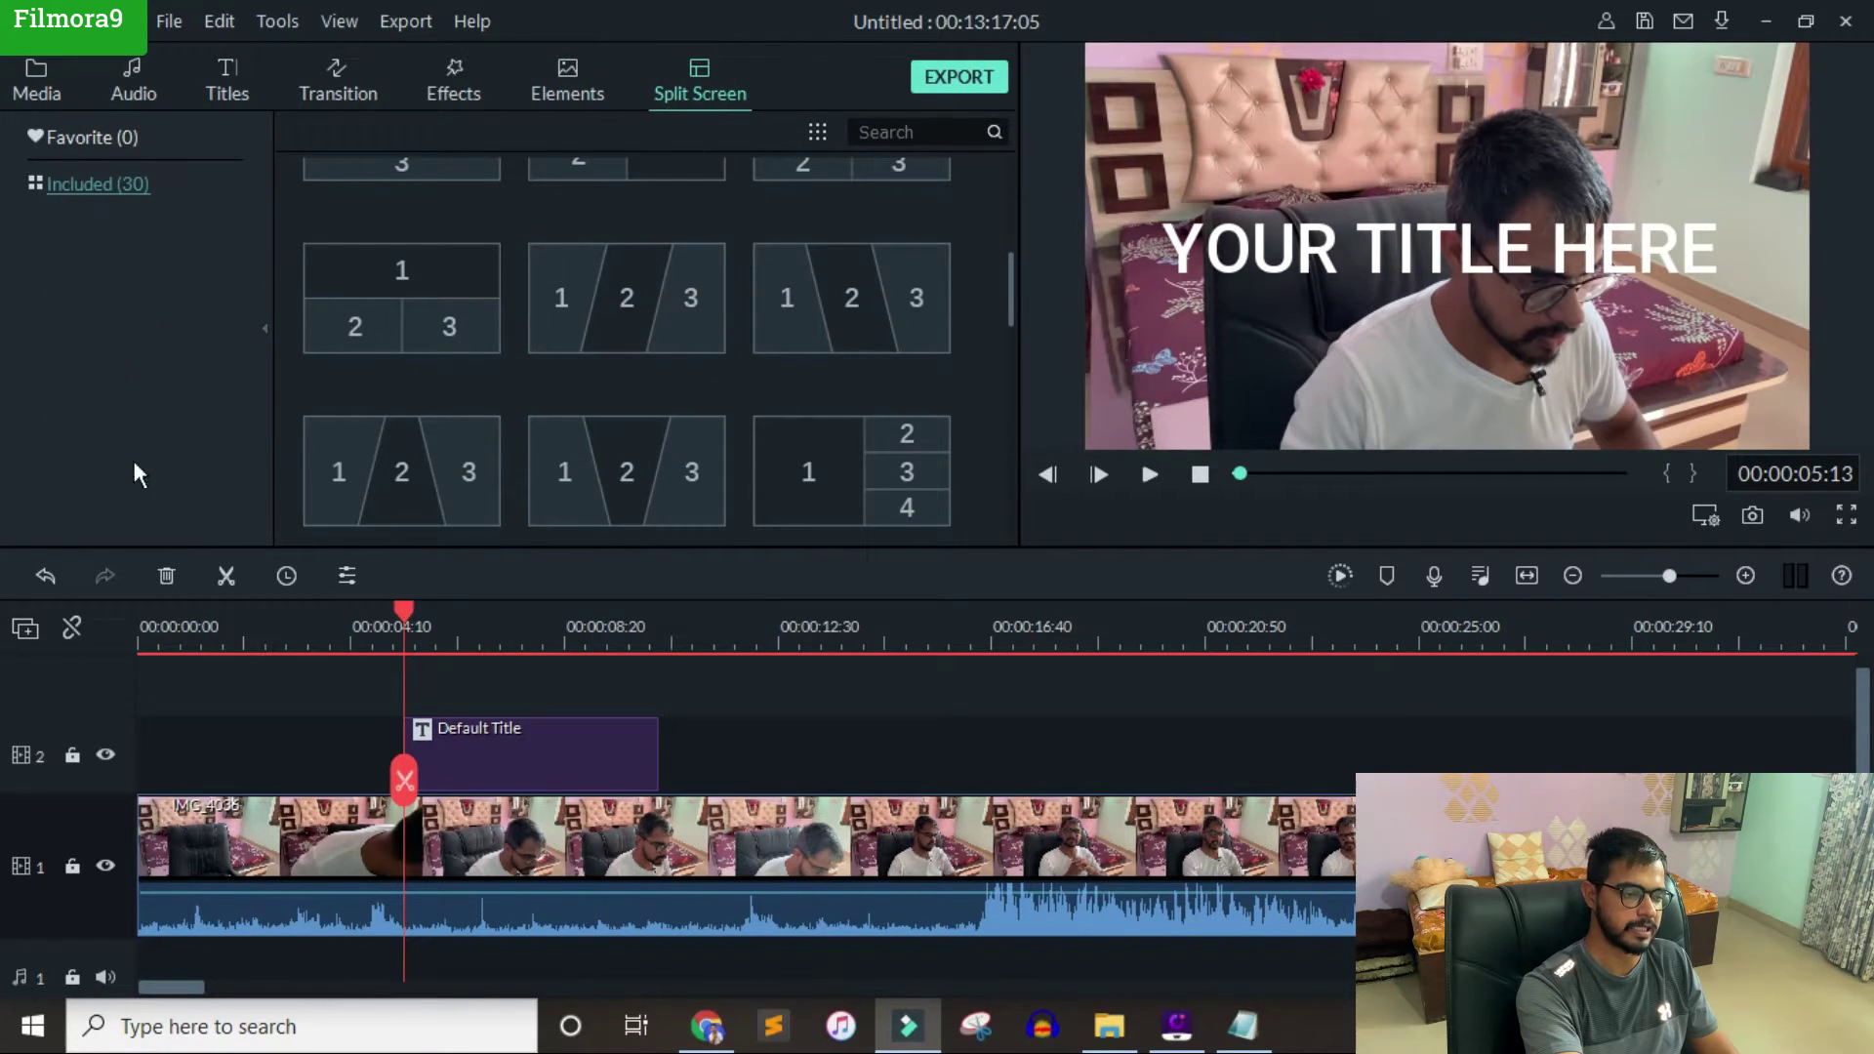
Step: Open IMG_4036's clip properties and view its Color Enhancement and White Balance settings at 0.00
{"action": "double_click", "coordinate": [657, 854]}
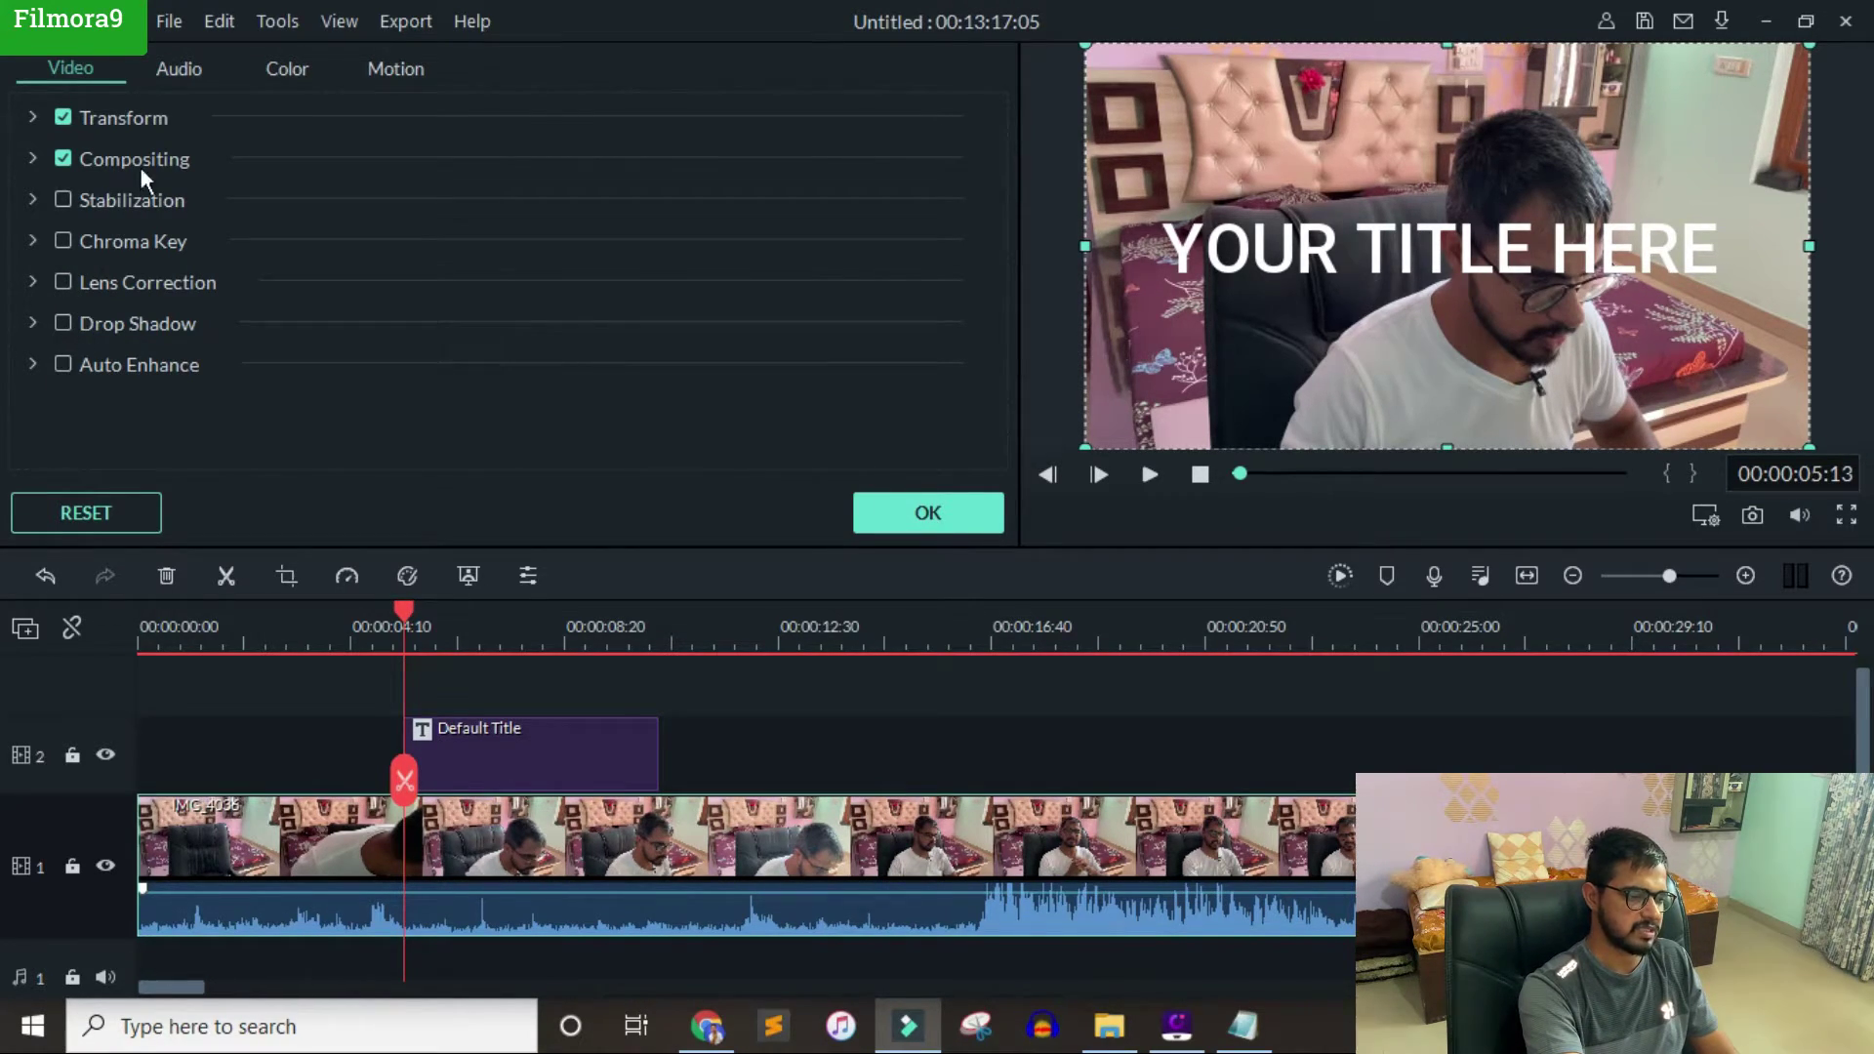
{"action": "left_click", "coordinate": [293, 68]}
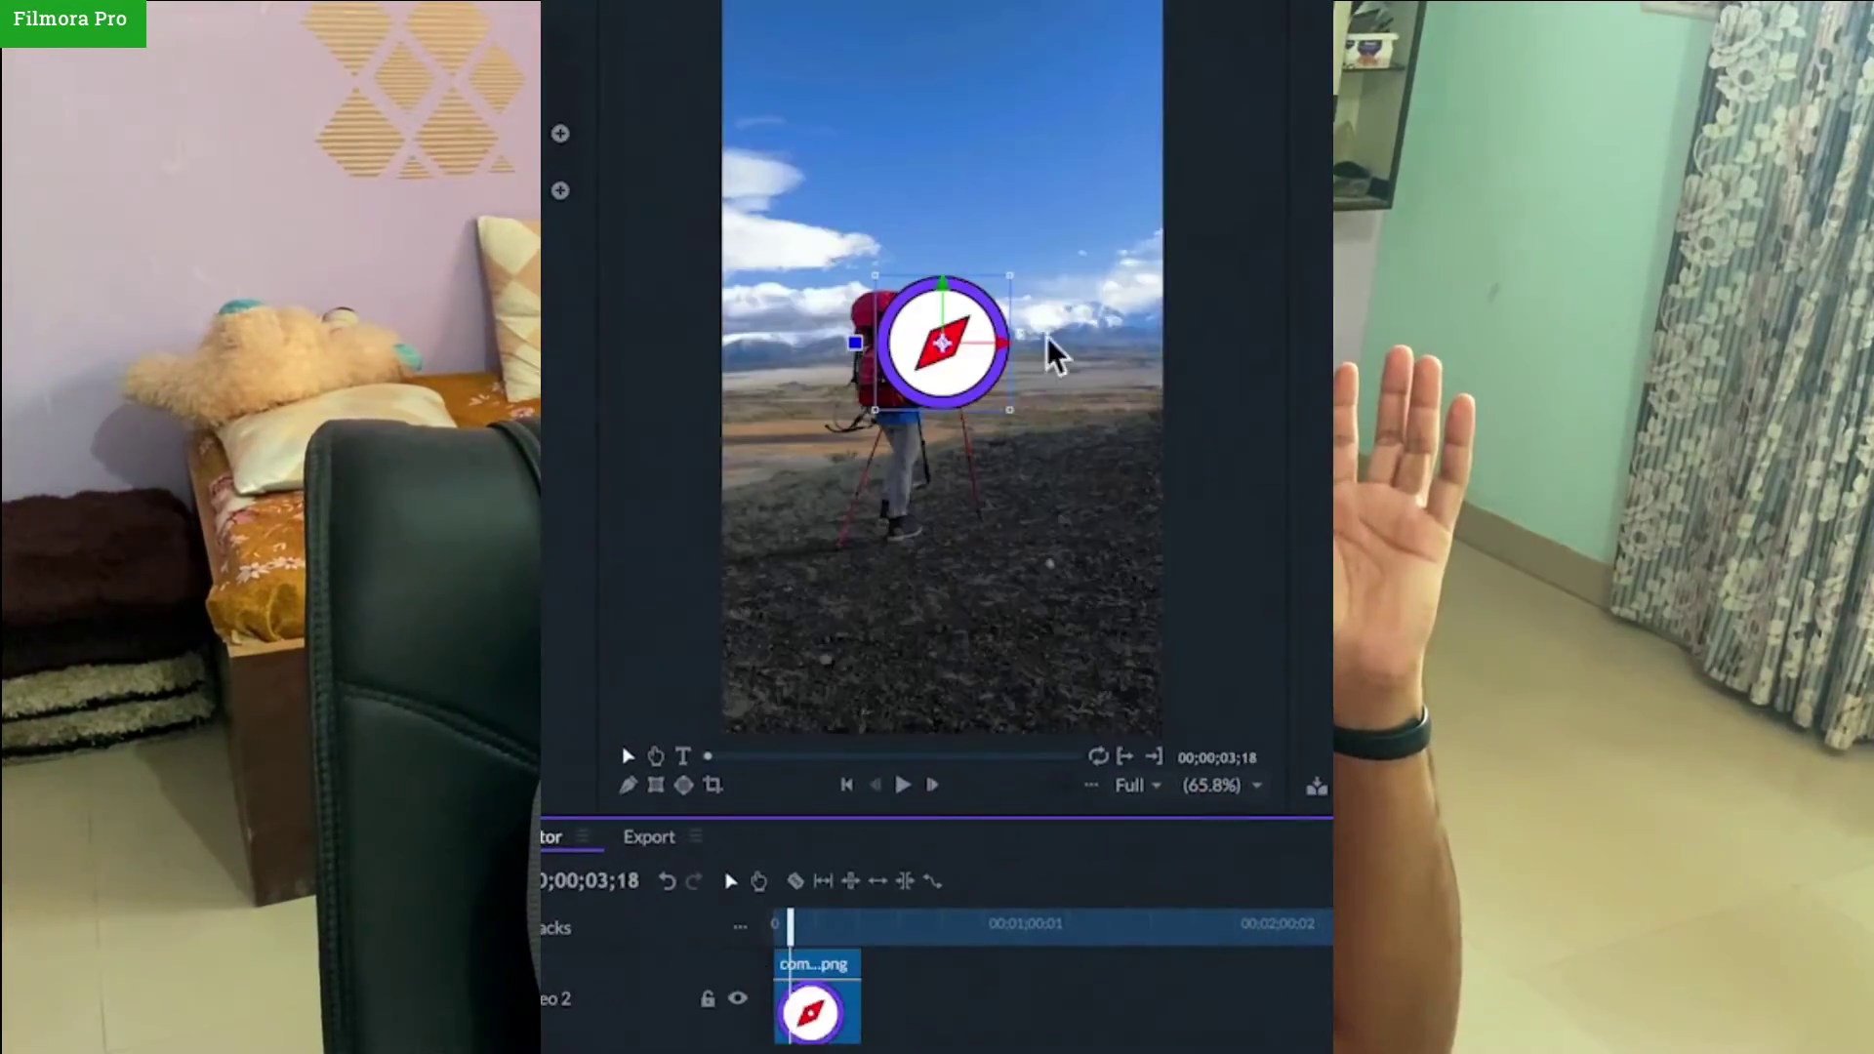
Step: Move the compass image above the hiker and apply the Motion Track behavior to it
{"action": "left_click", "coordinate": [1005, 410]}
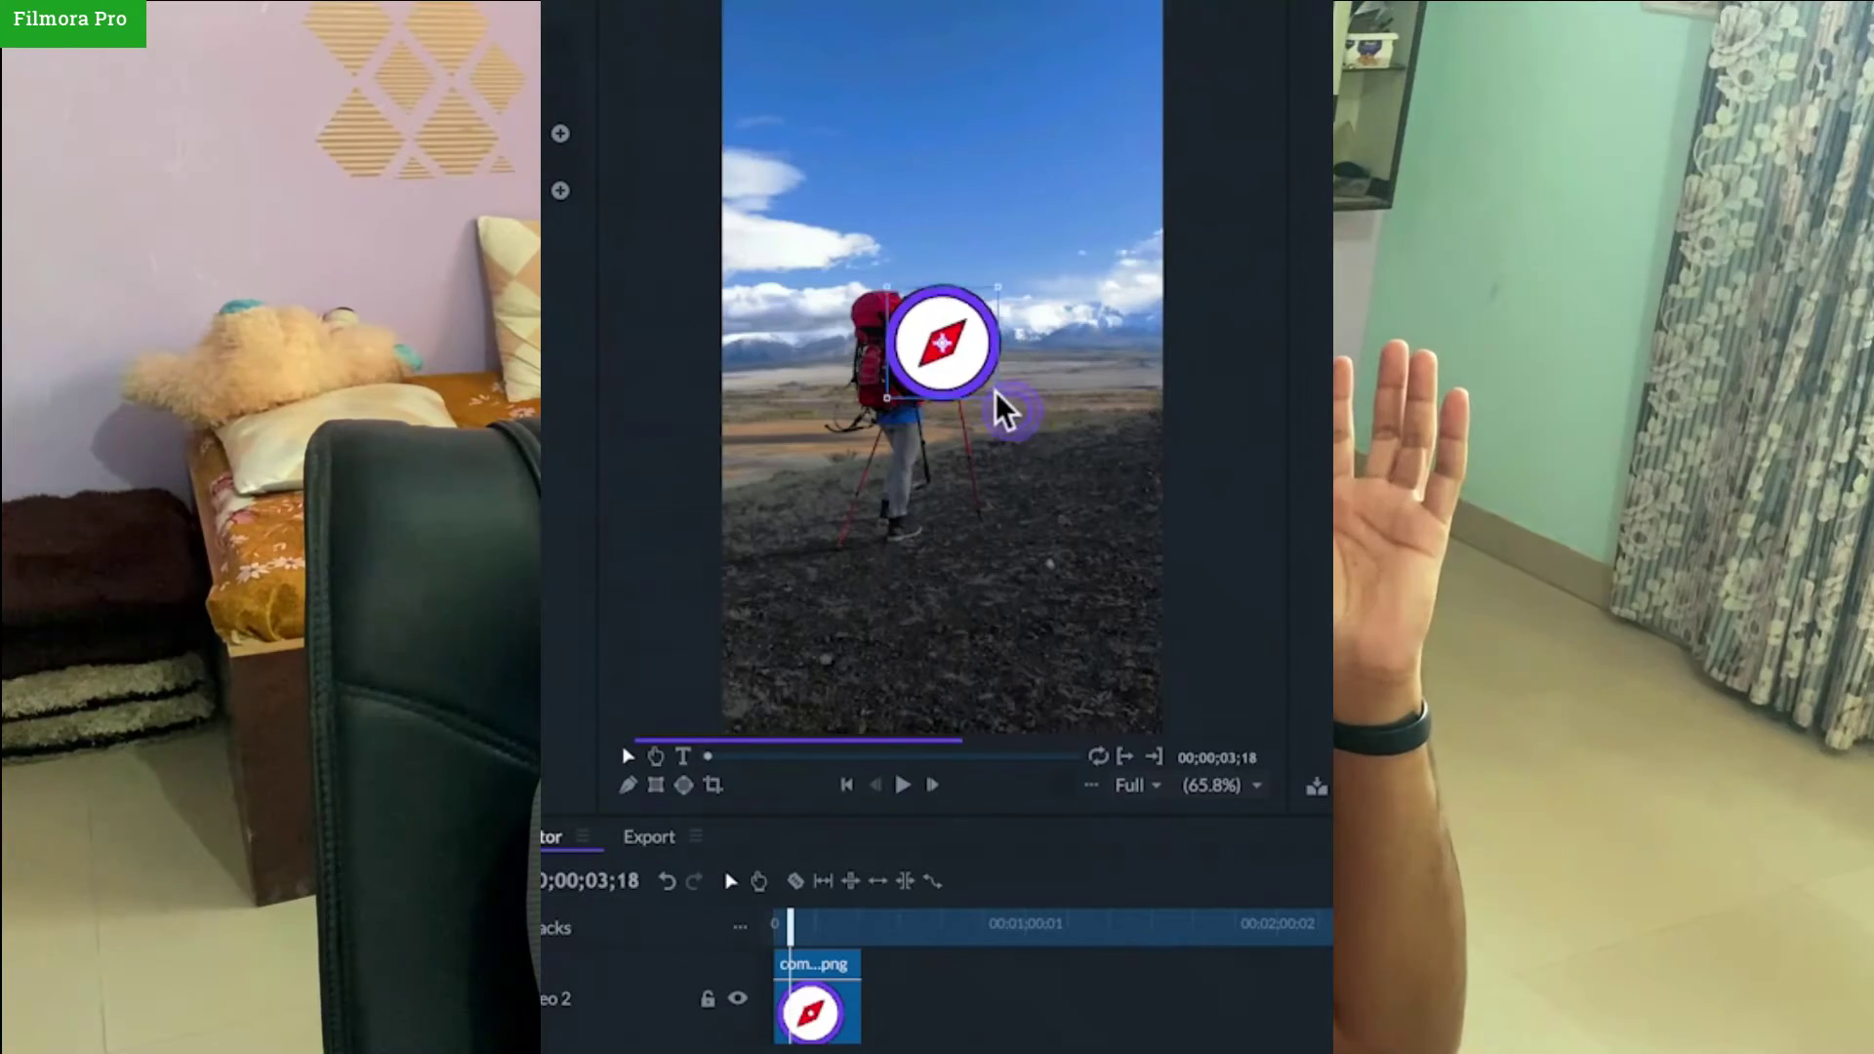
{"action": "left_click_drag", "start_coordinate": [942, 342], "coordinate": [908, 232]}
{"action": "left_click", "coordinate": [674, 807]}
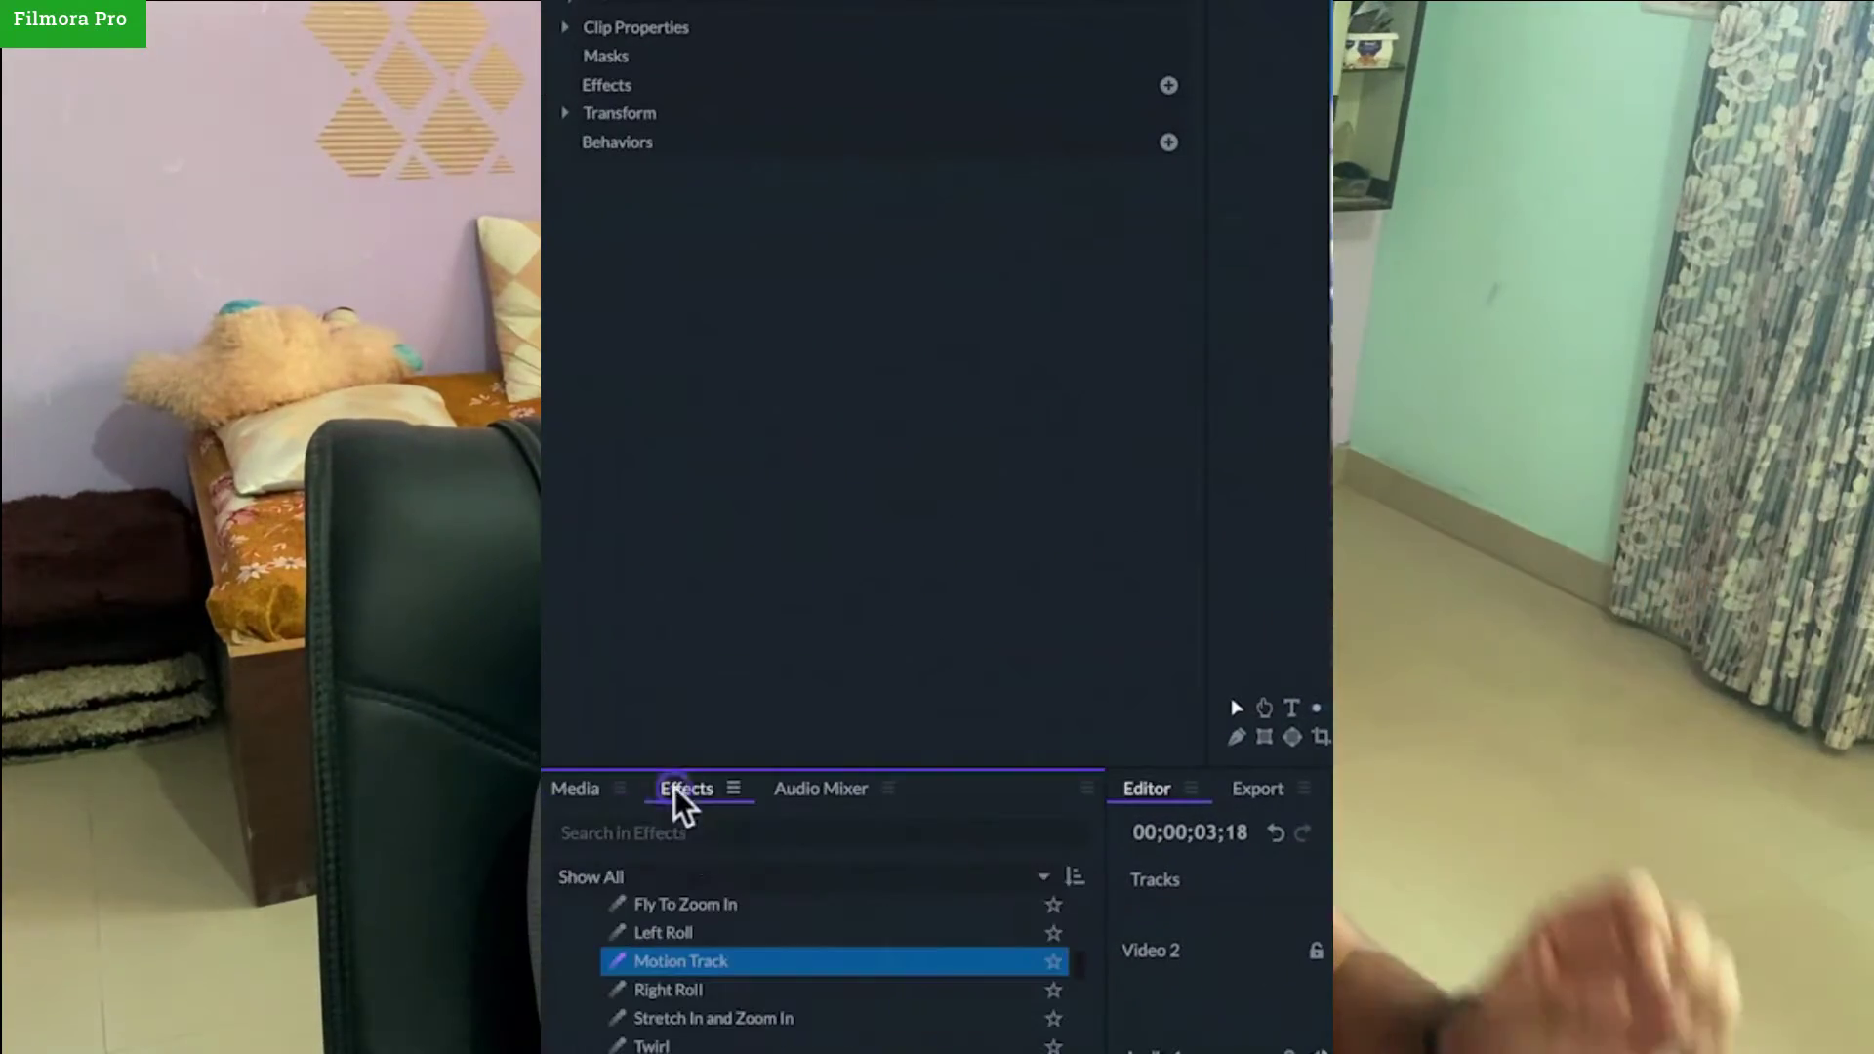
{"action": "left_click", "coordinate": [710, 967]}
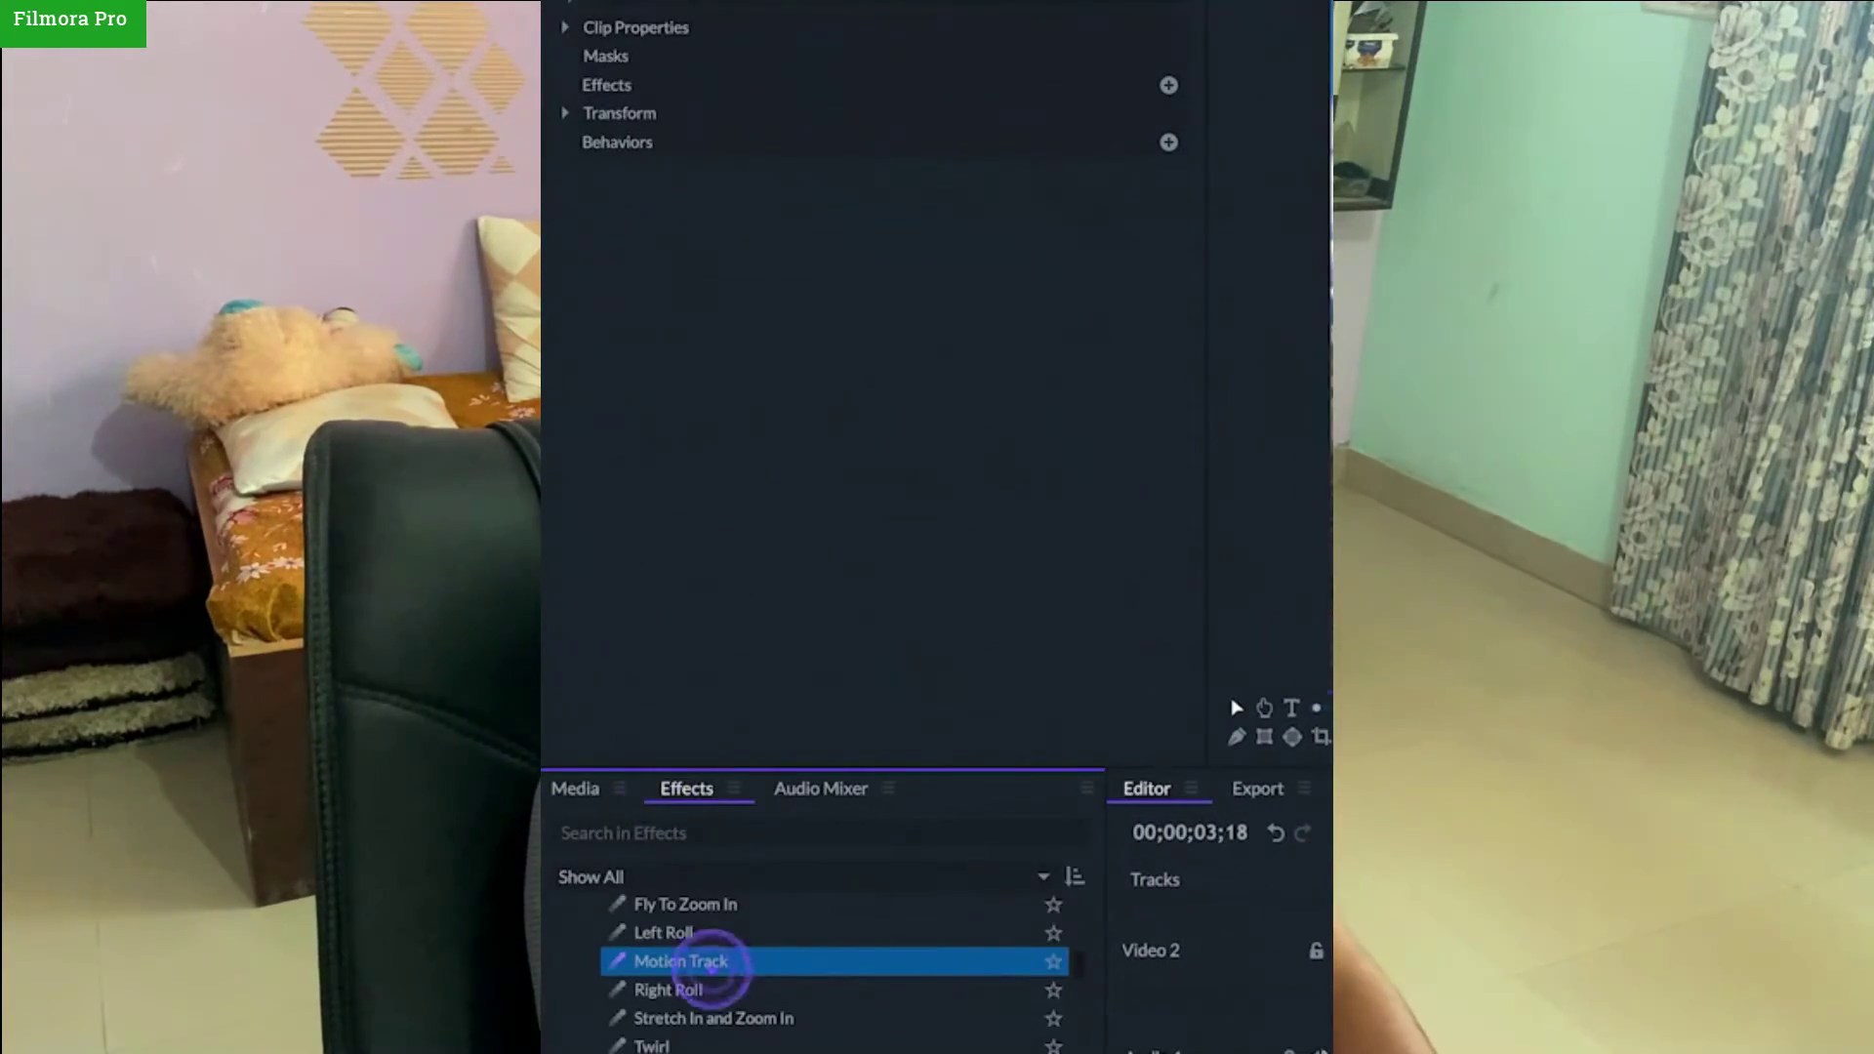
{"action": "left_click_drag", "start_coordinate": [710, 966], "coordinate": [618, 192]}
Step: Set Motion From to the hiking video, lasso the hiker's backpack, and play the clip
{"action": "left_click", "coordinate": [586, 166]}
{"action": "left_click", "coordinate": [957, 197]}
{"action": "left_click", "coordinate": [1008, 260]}
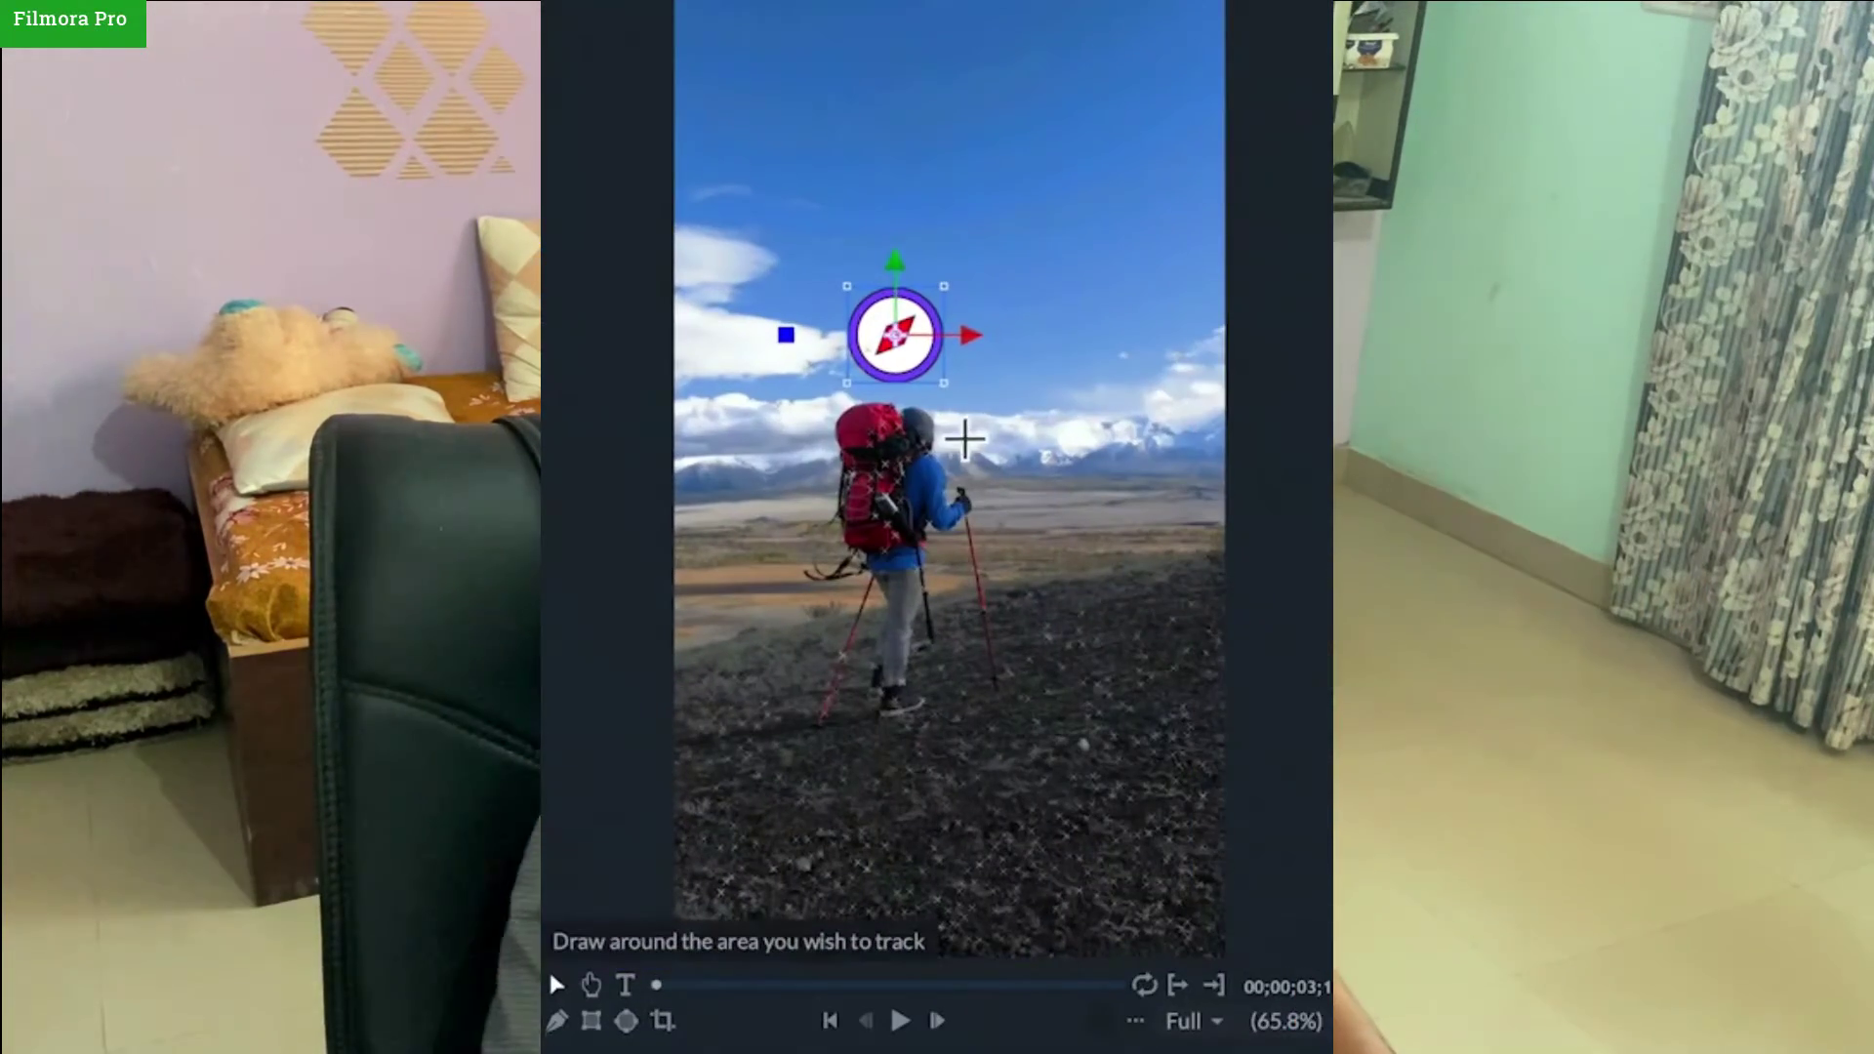
{"action": "mouse_move", "coordinate": [964, 440]}
{"action": "left_mouse_down"}
{"action": "mouse_move", "coordinate": [816, 421]}
{"action": "mouse_move", "coordinate": [836, 570]}
{"action": "mouse_move", "coordinate": [954, 501]}
{"action": "left_mouse_up"}
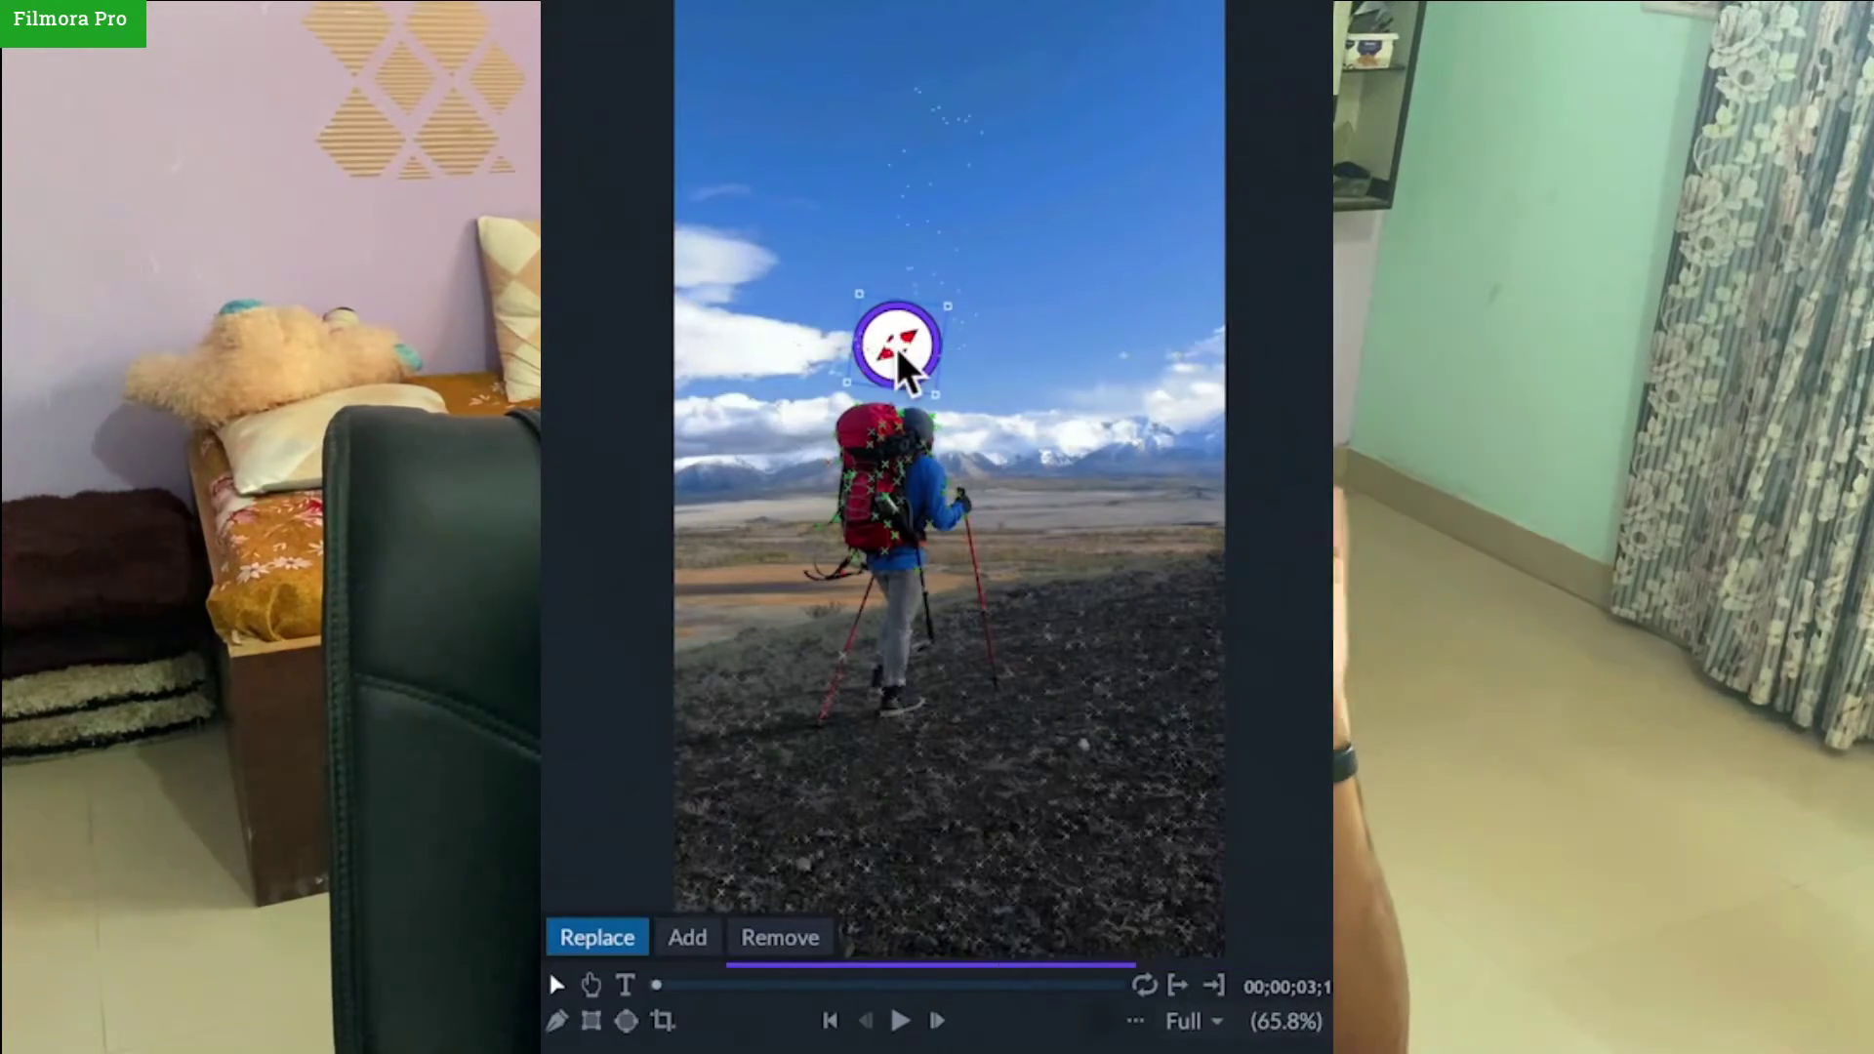
{"action": "left_click", "coordinate": [900, 1021]}
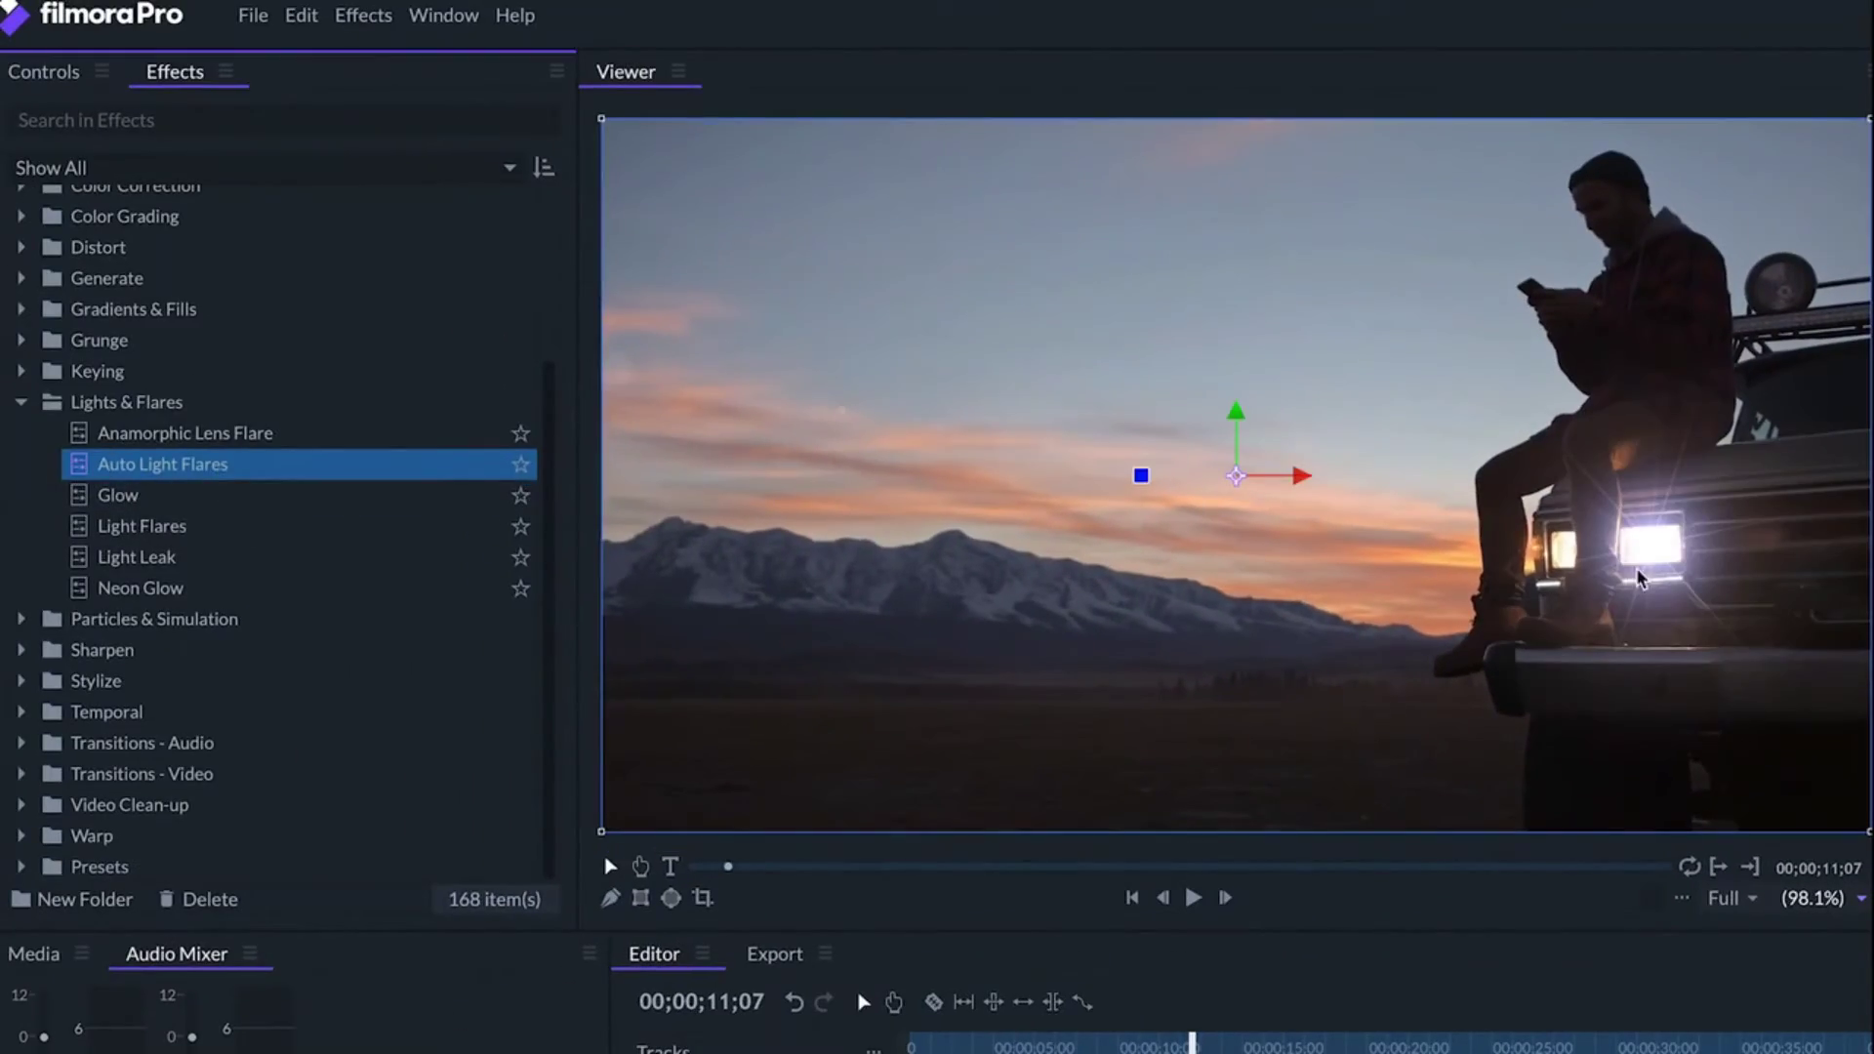
Step: Apply Glow to the truck clip and raise the Auto Light Flares intensity to 1.30
{"action": "double_click", "coordinate": [117, 495]}
{"action": "left_click", "coordinate": [48, 336]}
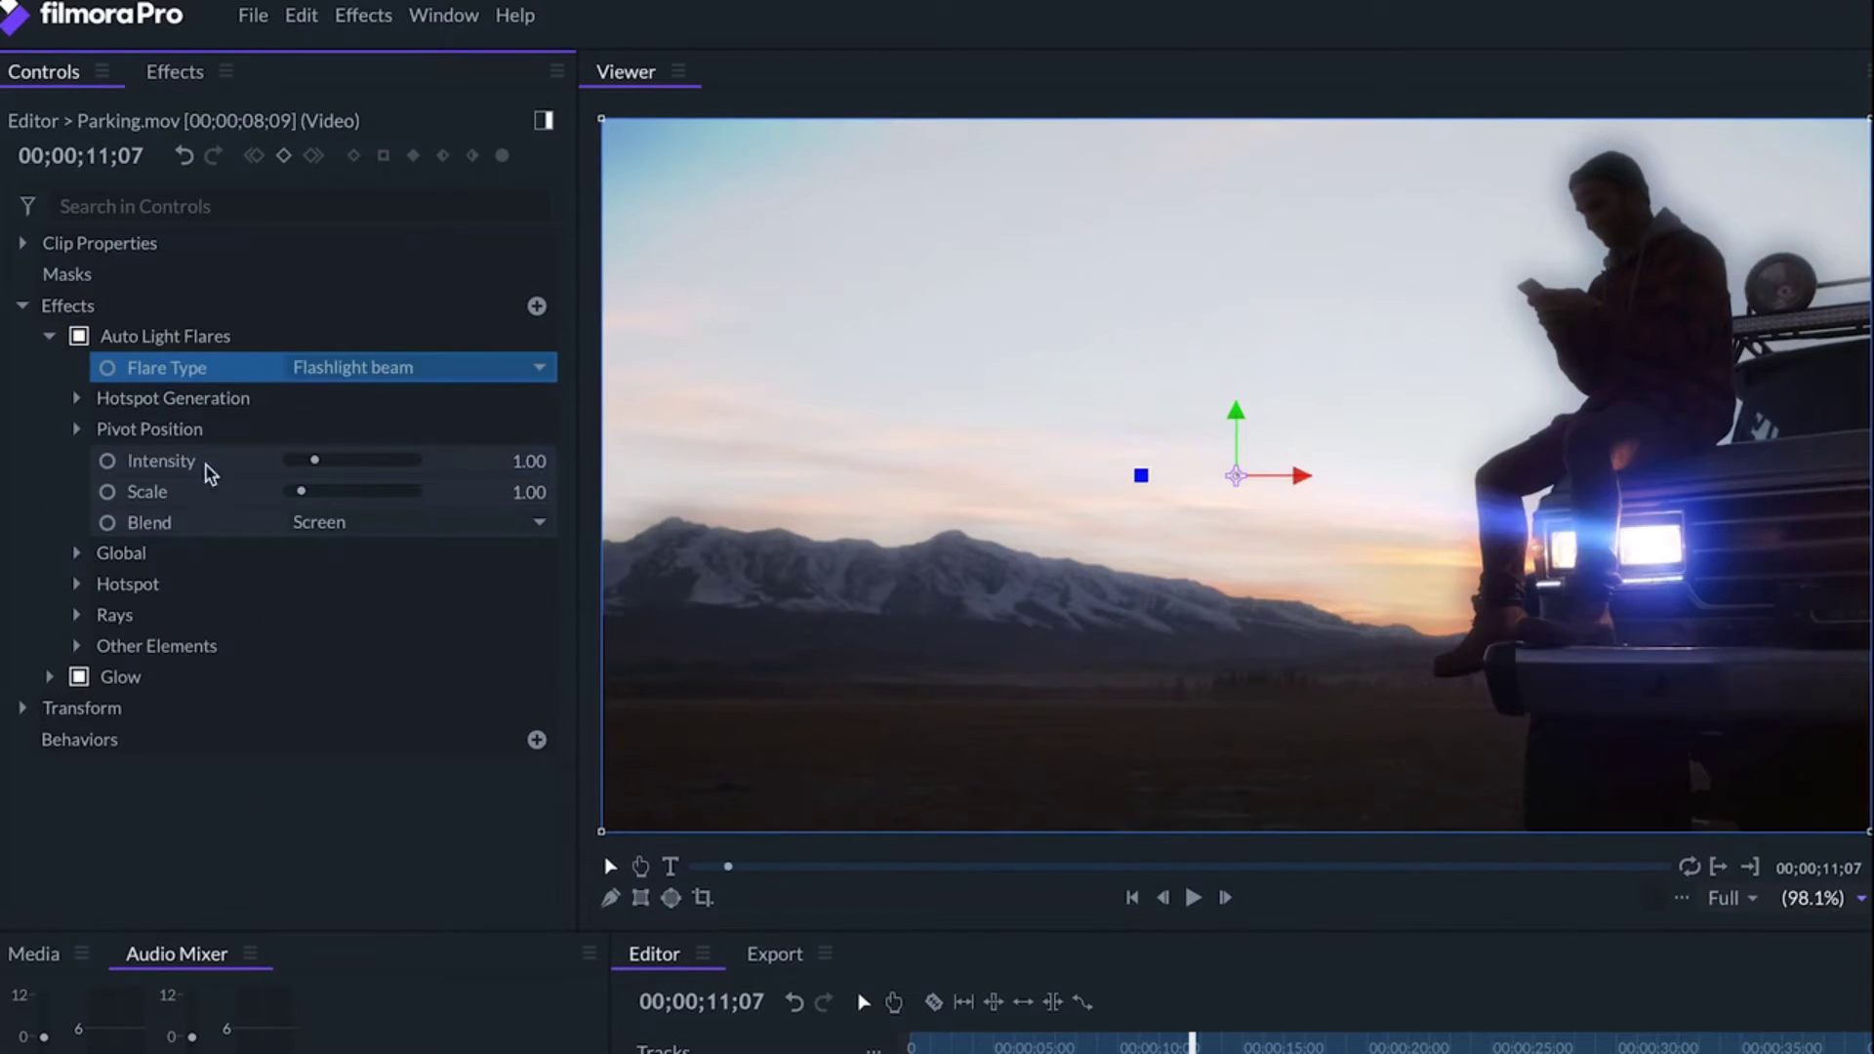
{"action": "left_click", "coordinate": [76, 397]}
{"action": "left_click_drag", "start_coordinate": [293, 522], "coordinate": [309, 522]}
Step: Shift the flare hue to 99 for pink, then lower the glow intensity to 0.6
{"action": "left_click", "coordinate": [76, 711]}
{"action": "left_click", "coordinate": [77, 683]}
{"action": "left_click", "coordinate": [76, 598]}
{"action": "left_click_drag", "start_coordinate": [293, 756], "coordinate": [325, 770]}
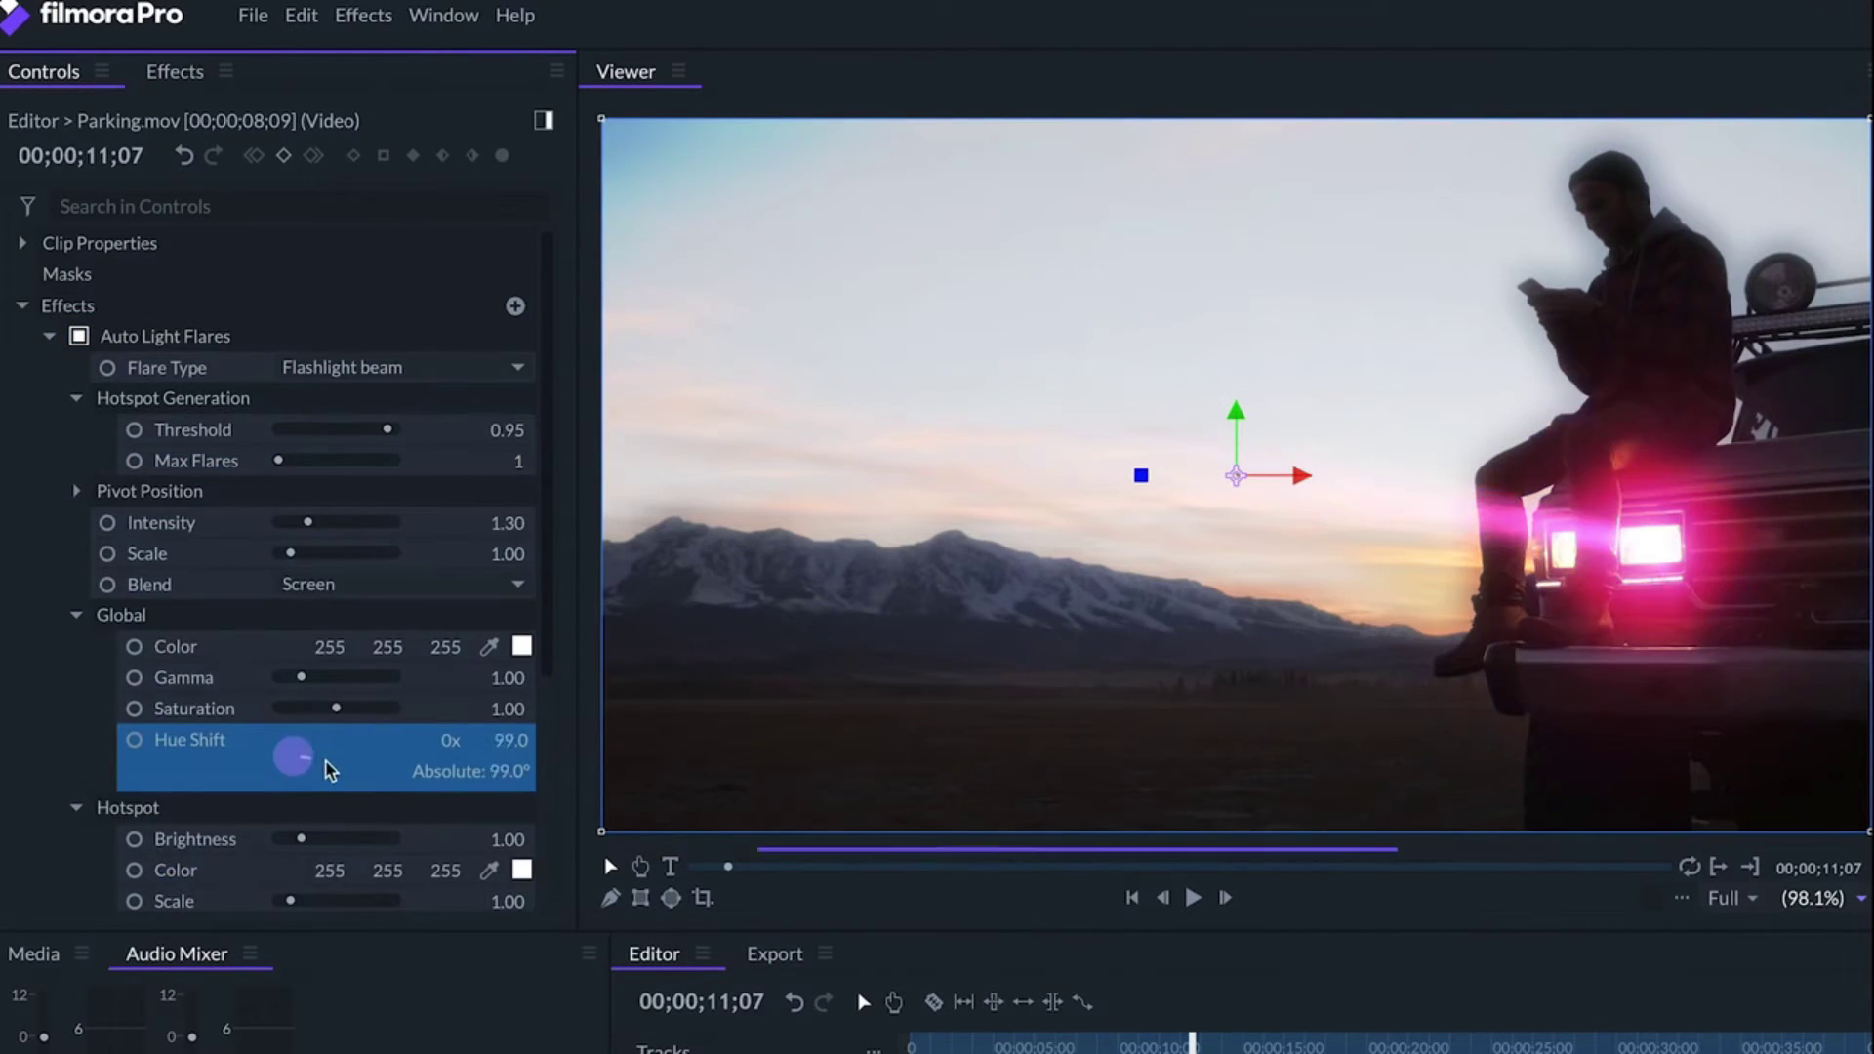
{"action": "left_click", "coordinate": [48, 335]}
{"action": "mouse_move", "coordinate": [293, 398]}
{"action": "left_mouse_down"}
{"action": "mouse_move", "coordinate": [313, 401]}
{"action": "mouse_move", "coordinate": [292, 401]}
{"action": "left_mouse_up"}
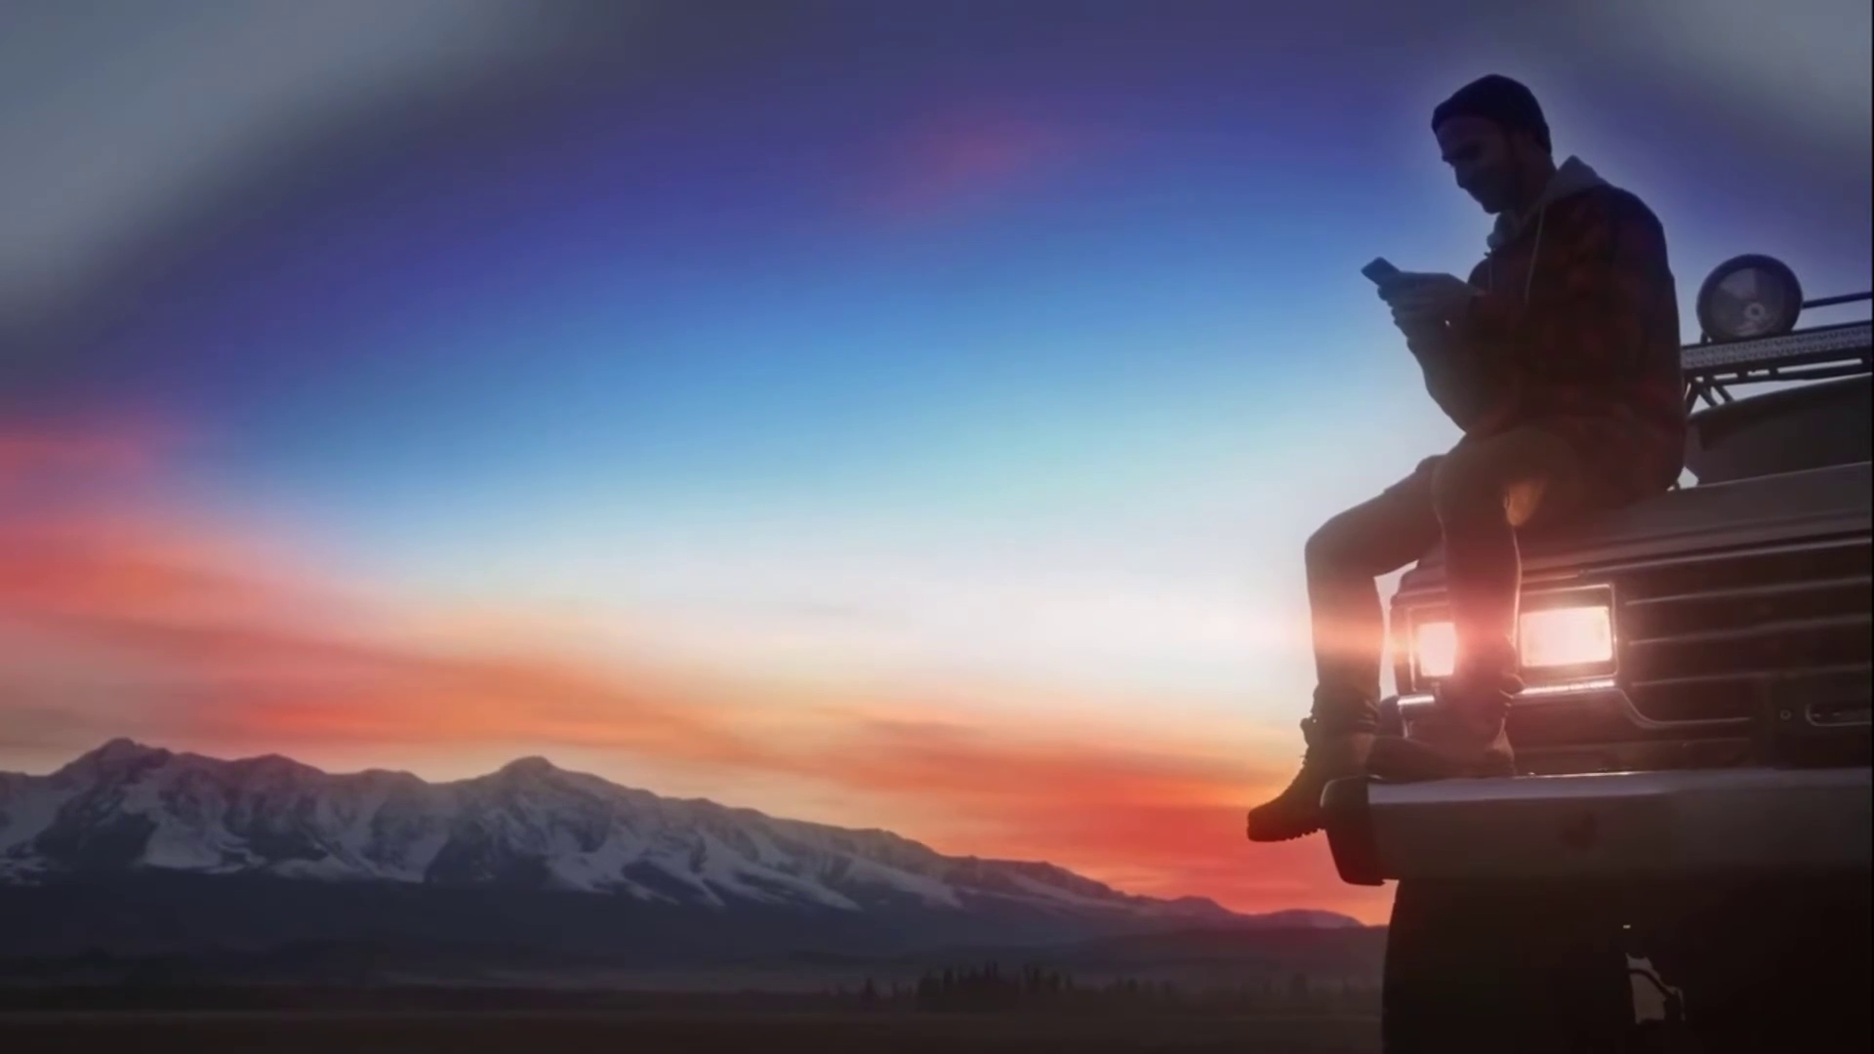